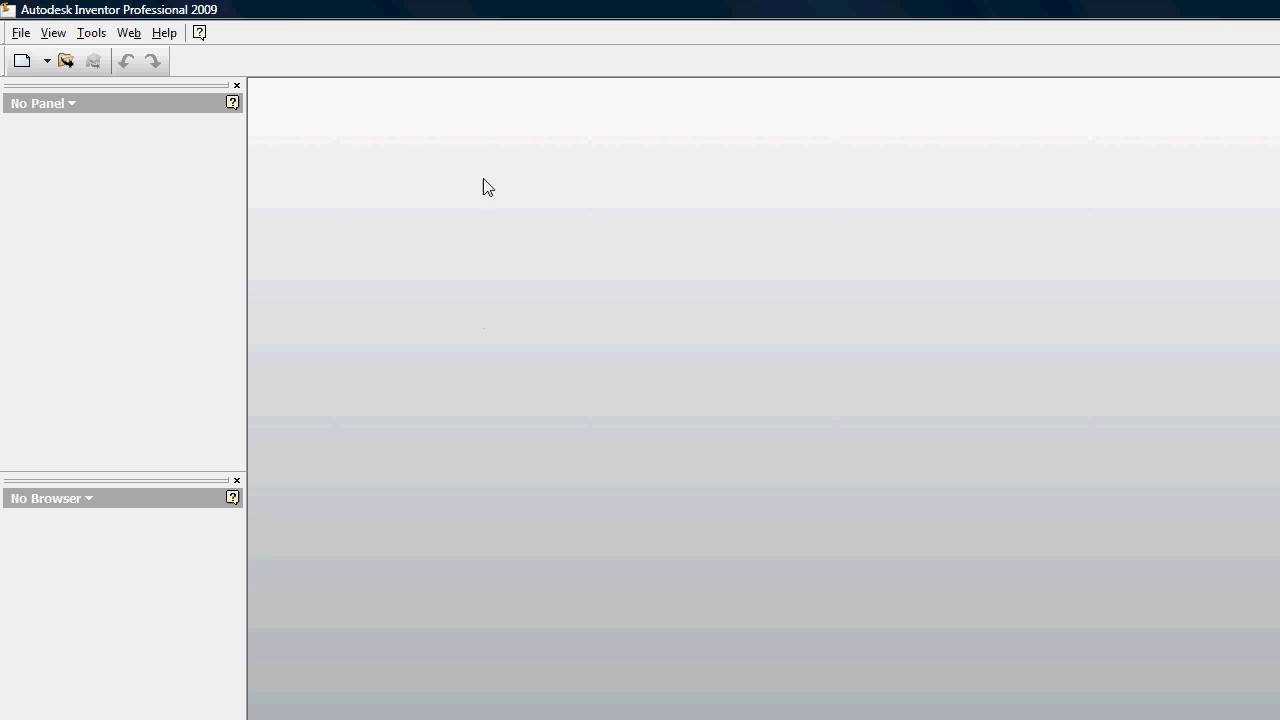
Step: Create a new part and sketch a circle about 21 mm in diameter centred on the origin
left_click(46, 61)
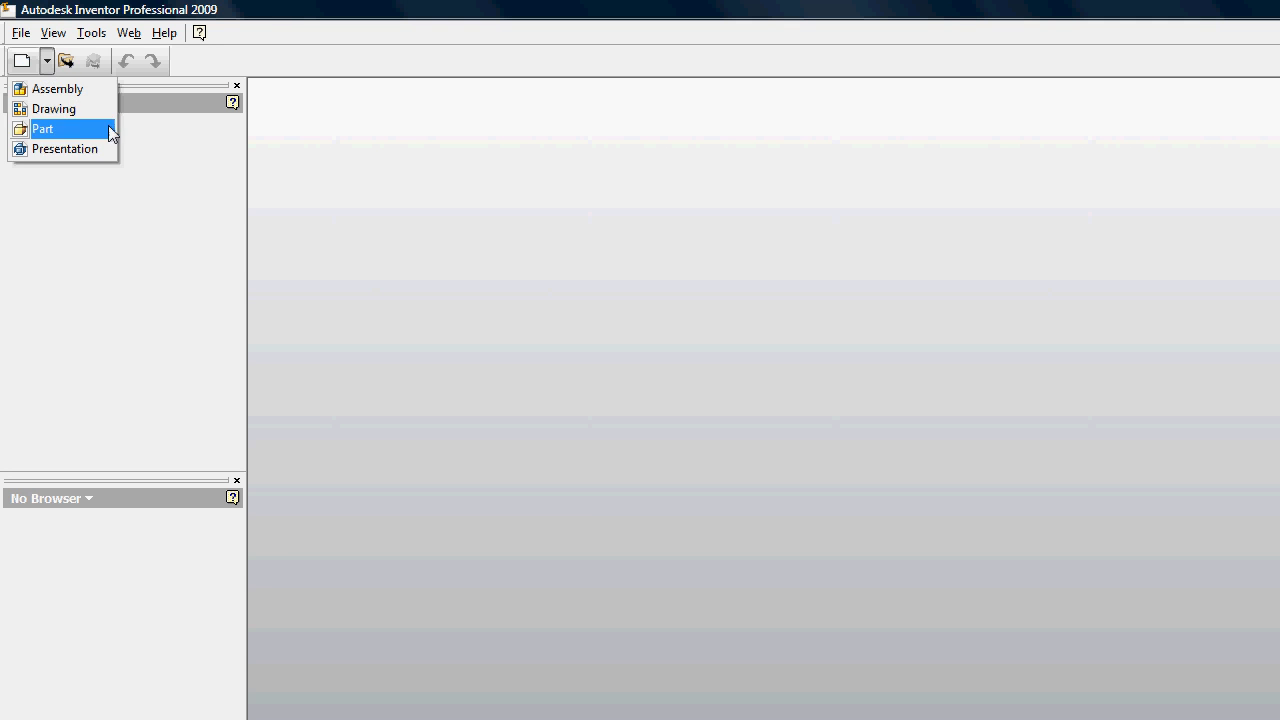
left_click(72, 127)
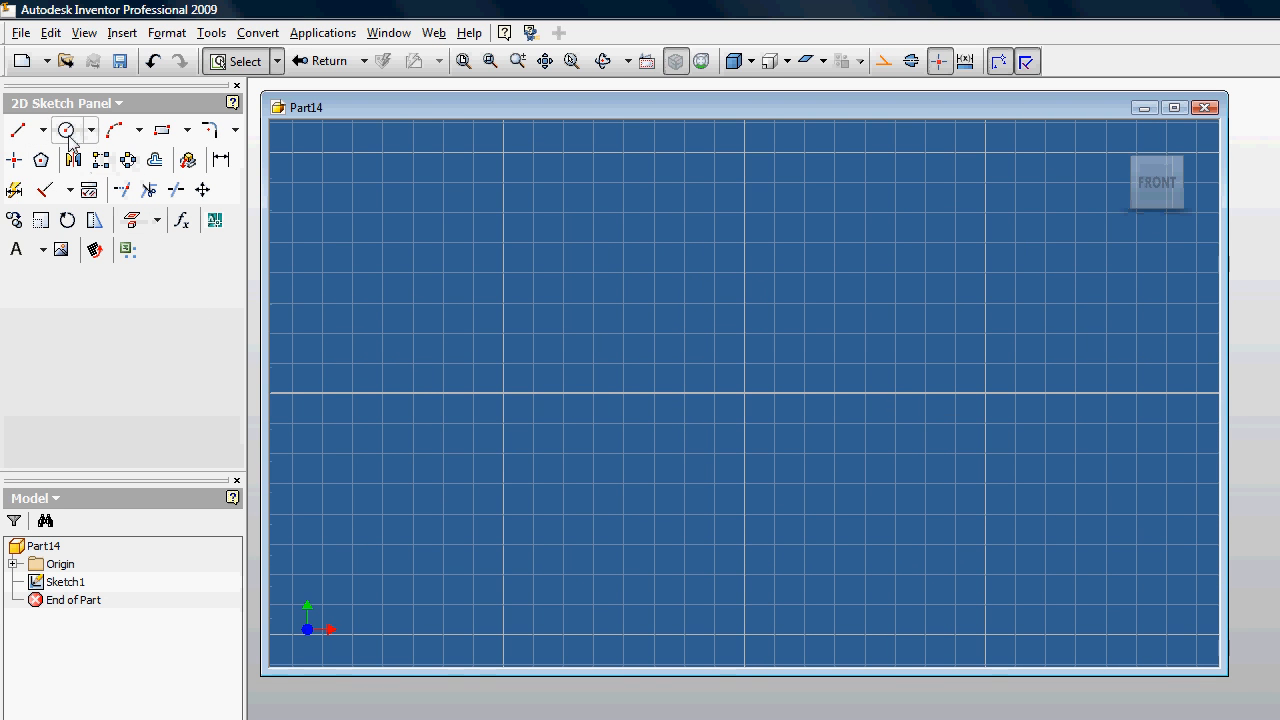
key("c")
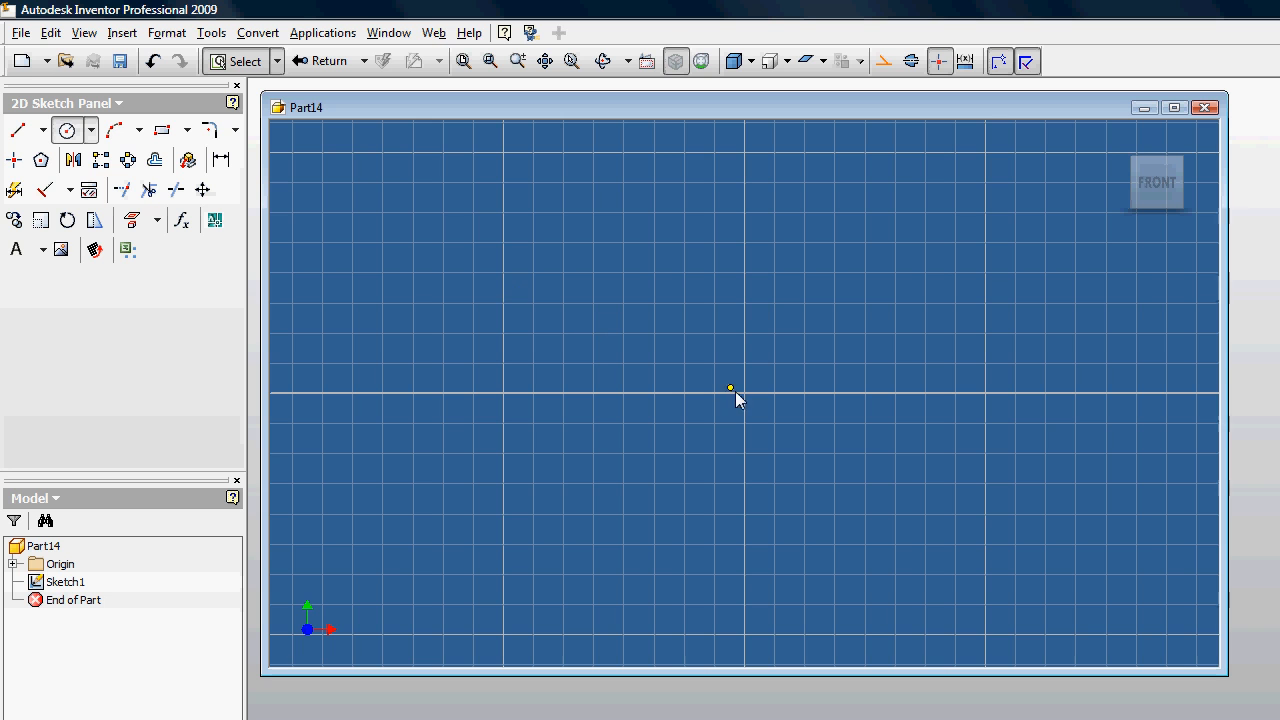
left_click(744, 393)
left_click(826, 340)
Step: Dimension the circle's diameter to 20 mm
key("d")
left_click(826, 340)
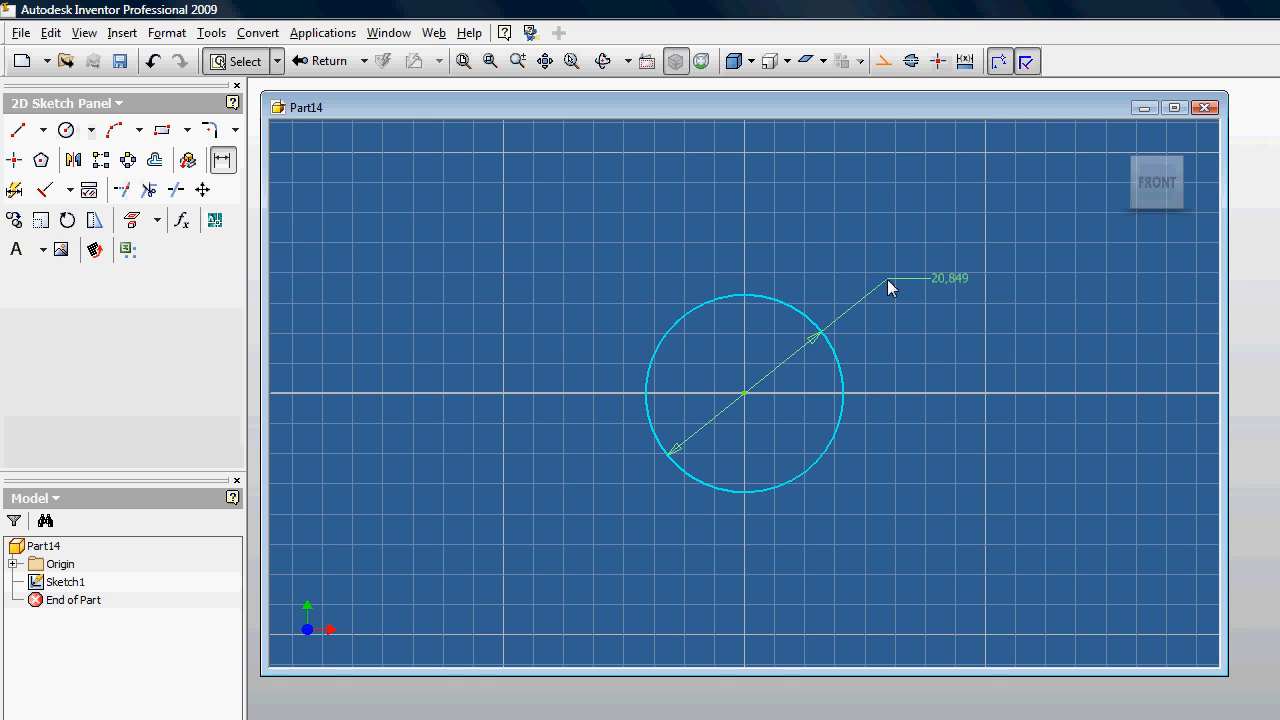
left_click(894, 277)
type("20")
key("Return")
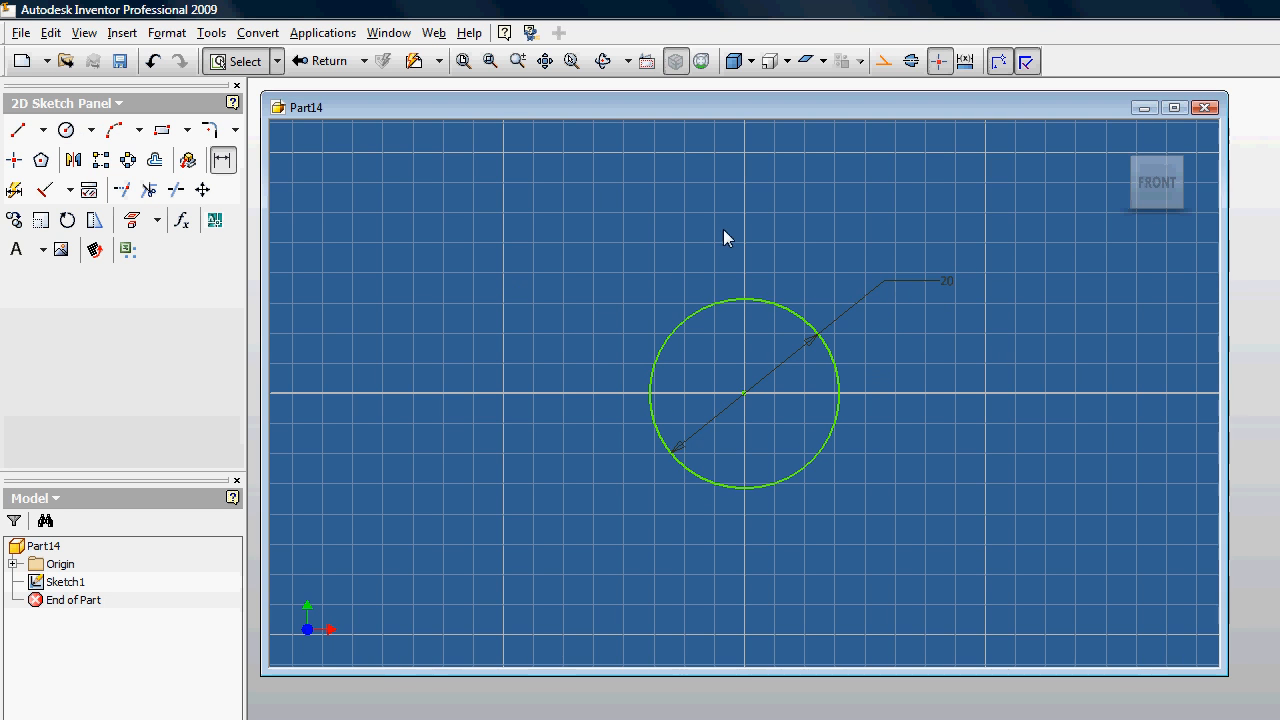
Step: Extrude the circle 100 mm symmetrically about the sketch plane as a solid cylinder
key("e")
type("1")
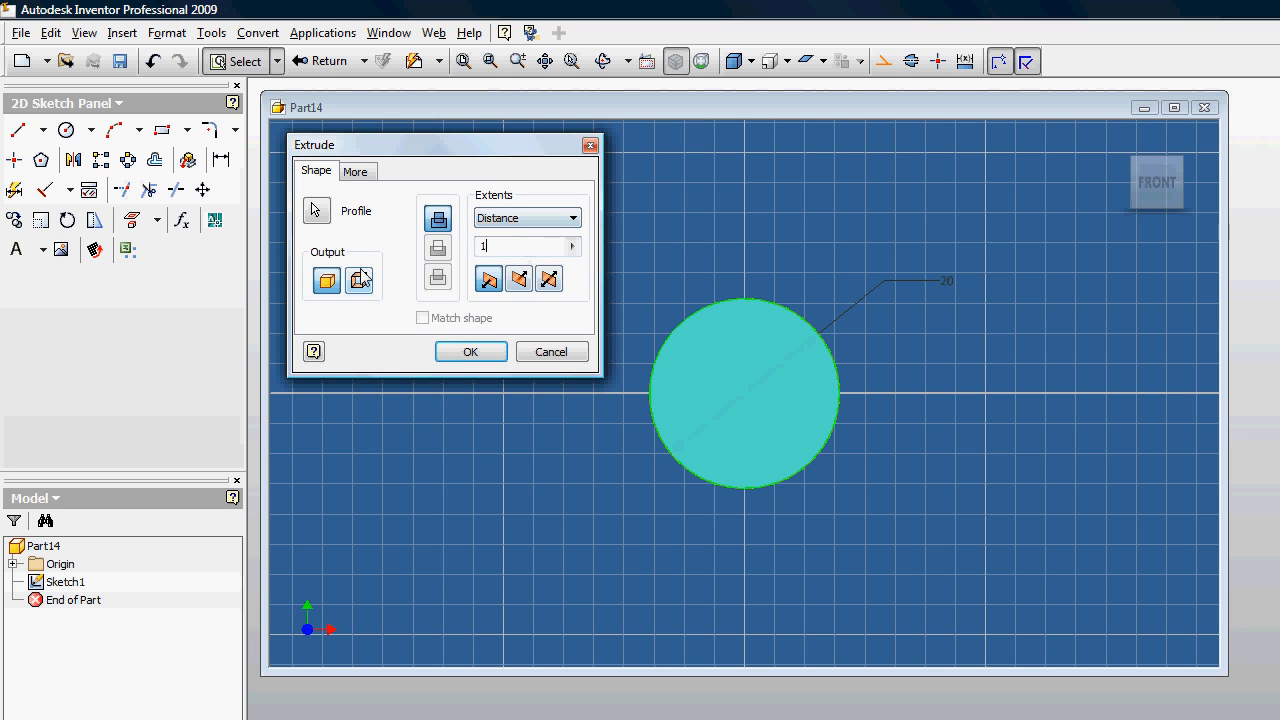
type("00")
left_click(549, 280)
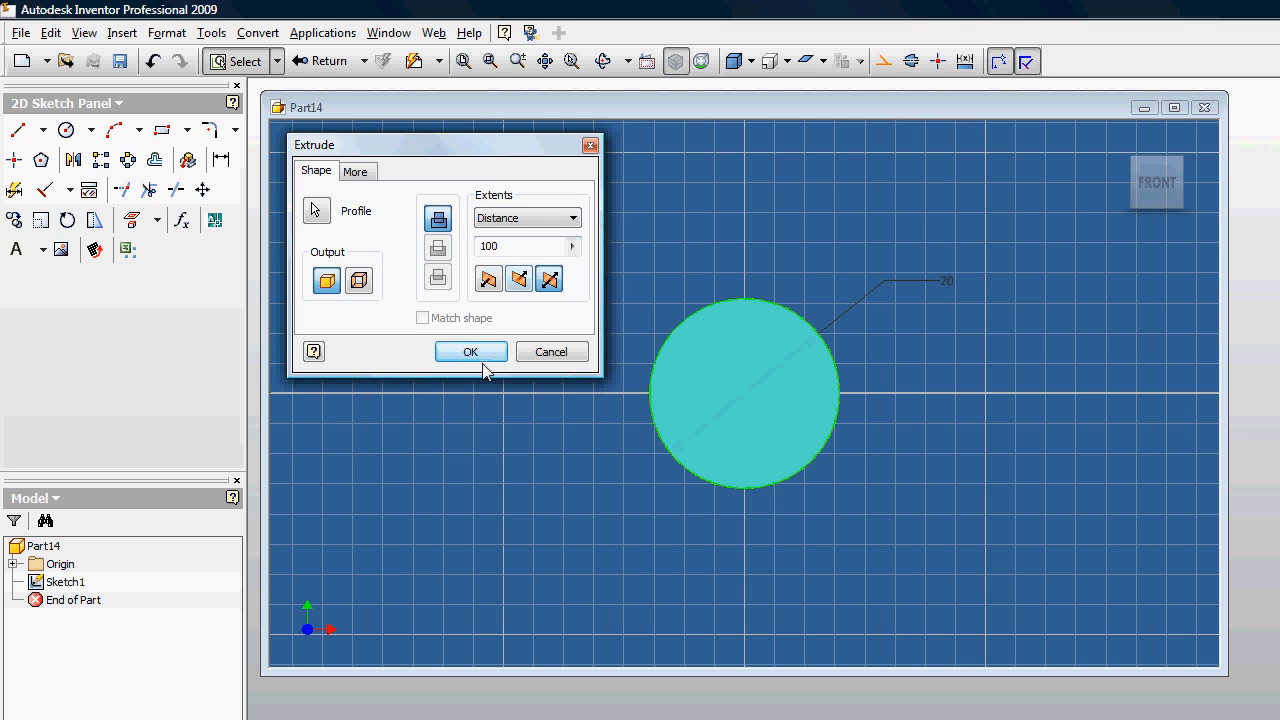
left_click(483, 358)
Step: Start a new sketch on the cylinder's front end face
left_click(691, 61)
left_click_drag(804, 349, 687, 411)
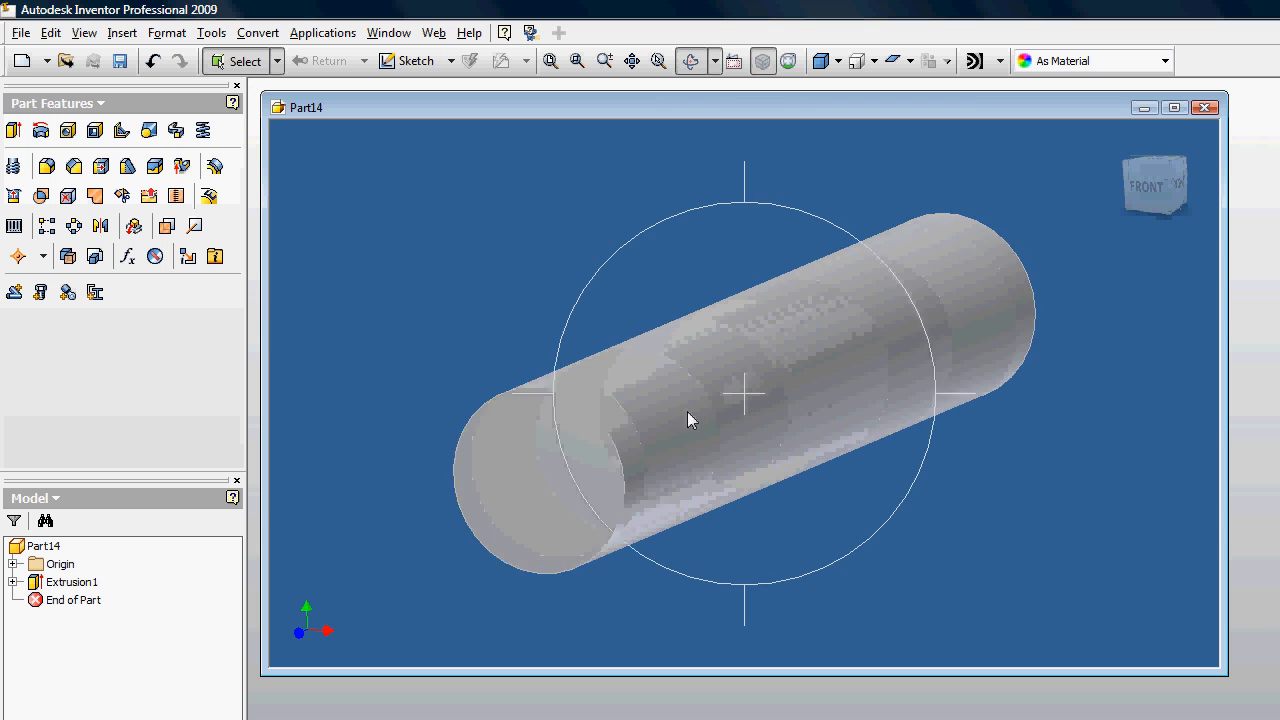
scroll(687, 411, "up", 3)
key("Escape")
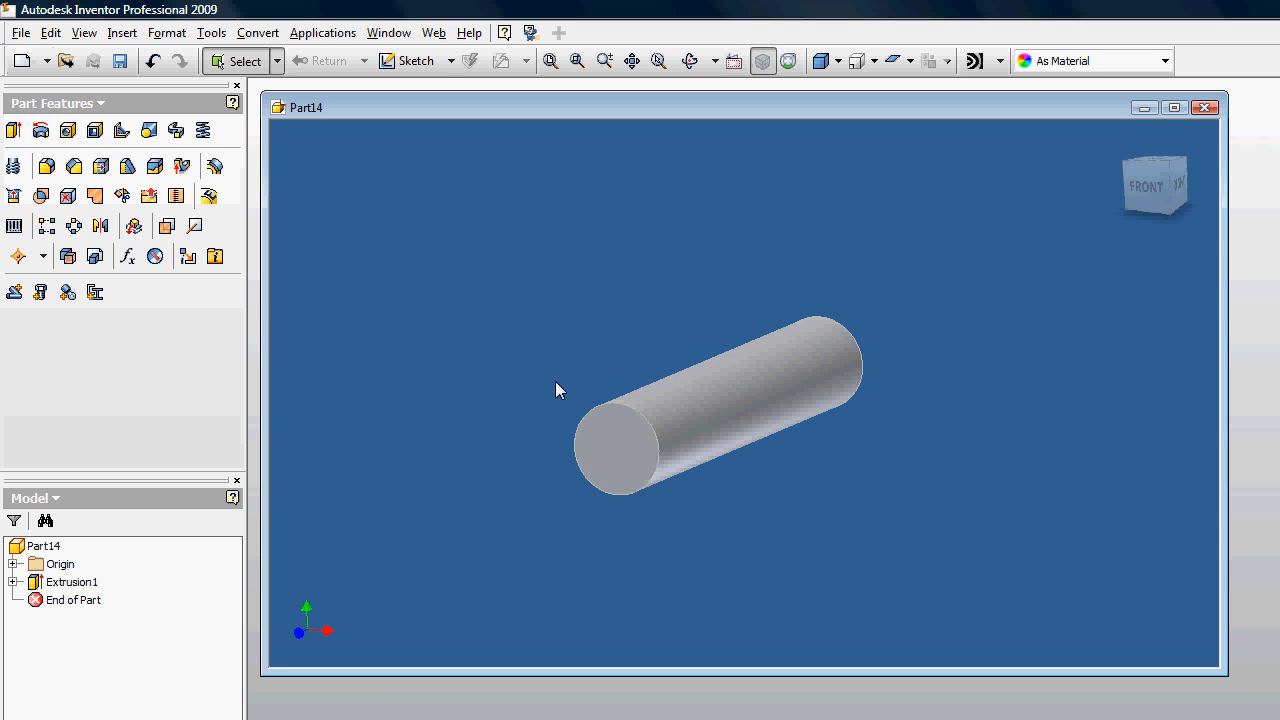
key("s")
left_click(630, 445)
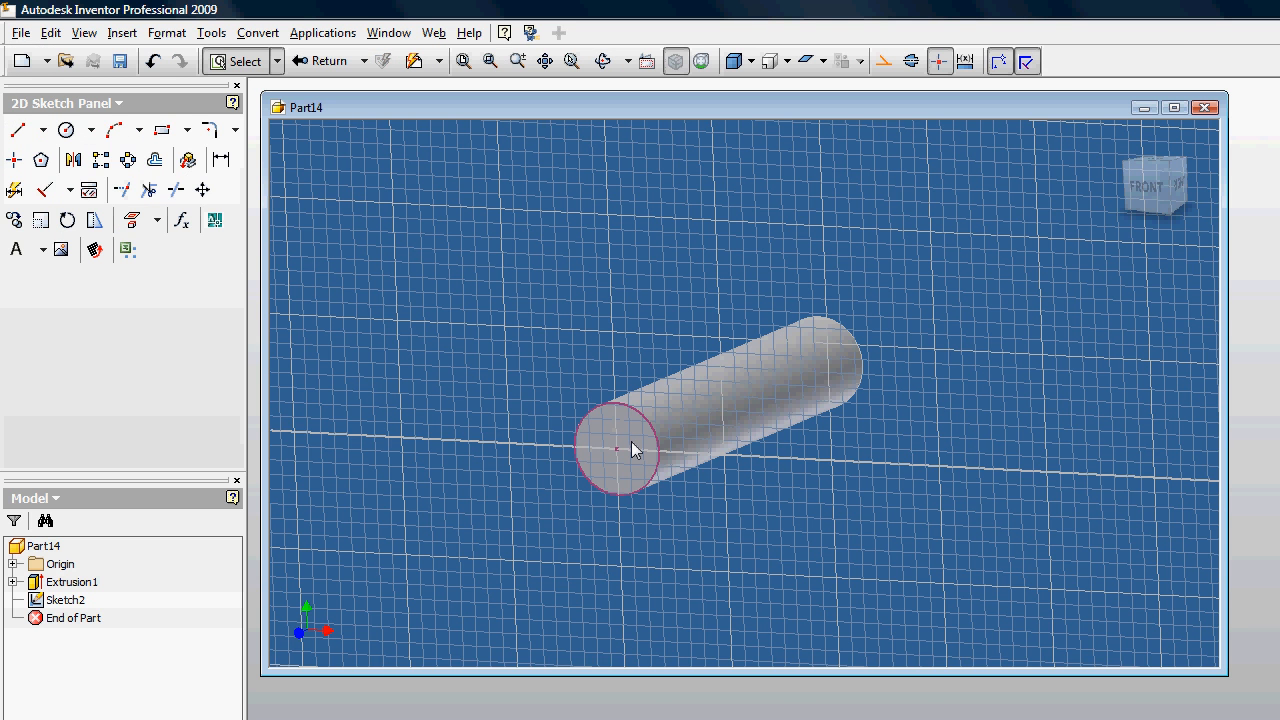
Step: Sketch a rectangle over the upper half of the end face, wider than the shaft, with its lower edge on the horizontal centreline
key("l")
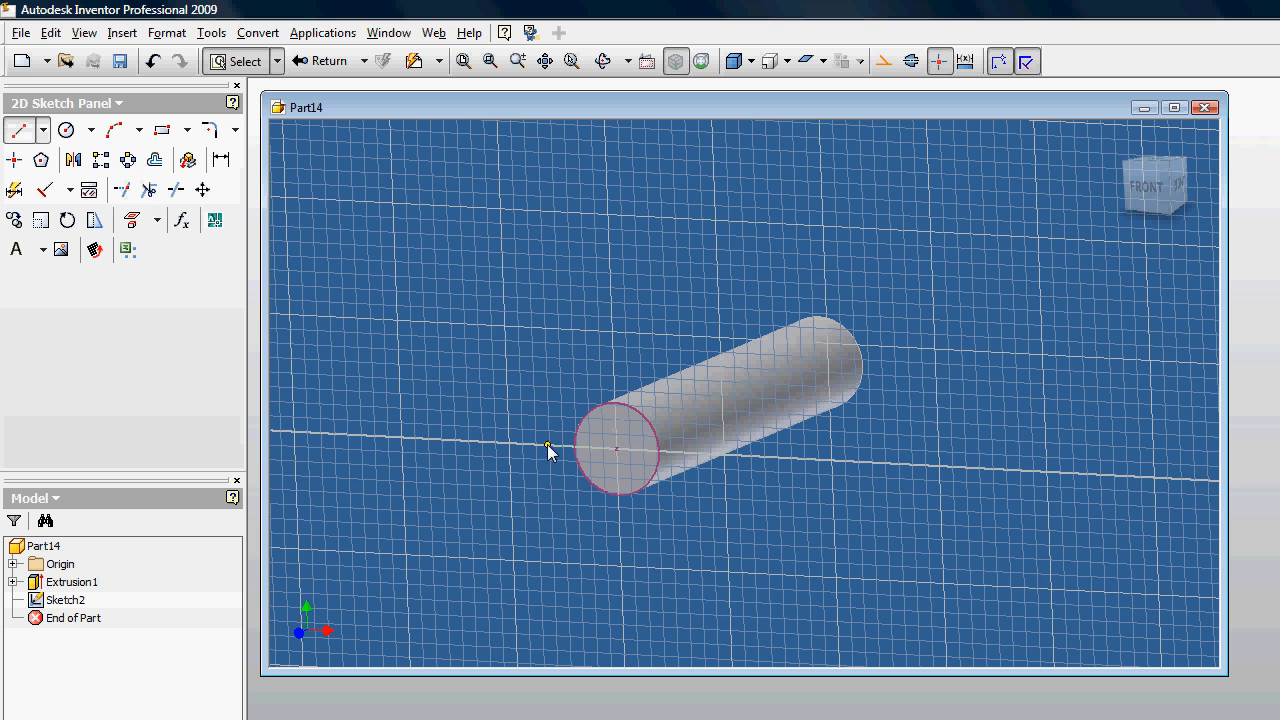
left_click(162, 132)
left_click(1125, 192)
left_click(646, 303)
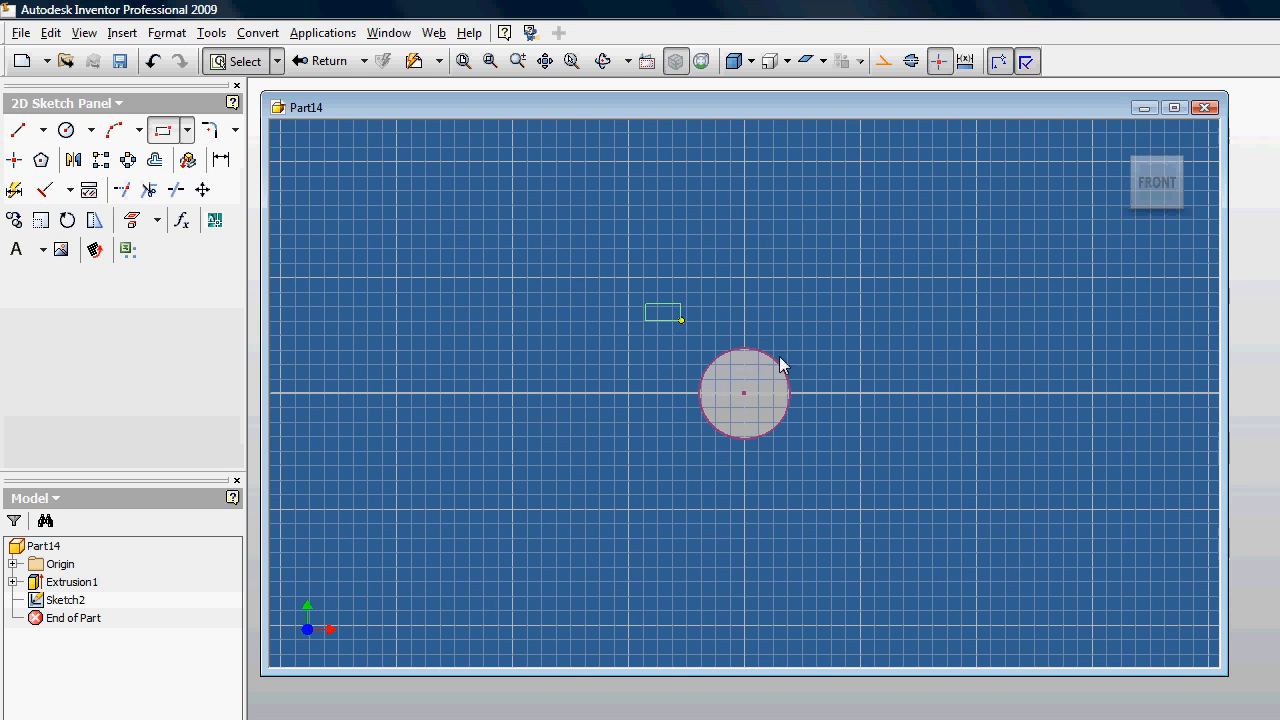
left_click(863, 392)
key("Escape")
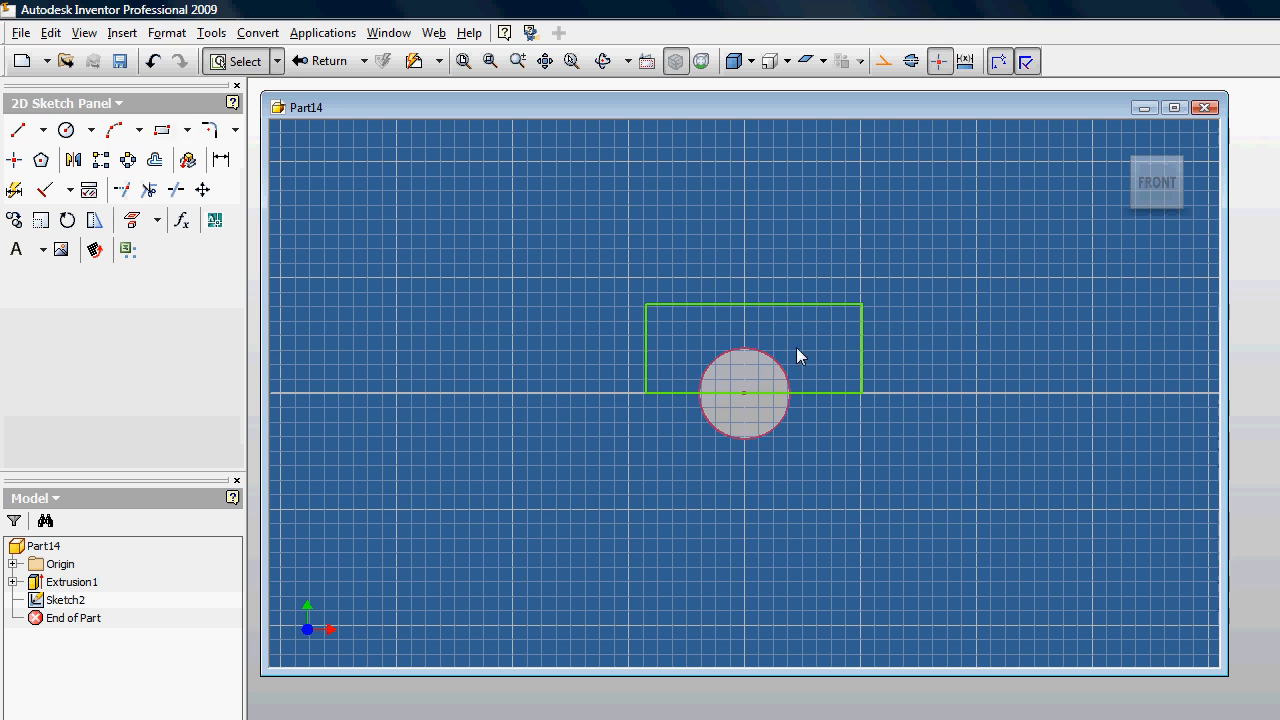
Step: Extrude the rectangle as a cut 10 mm deep into the shaft end, removing the upper half
key("e")
left_click(806, 336)
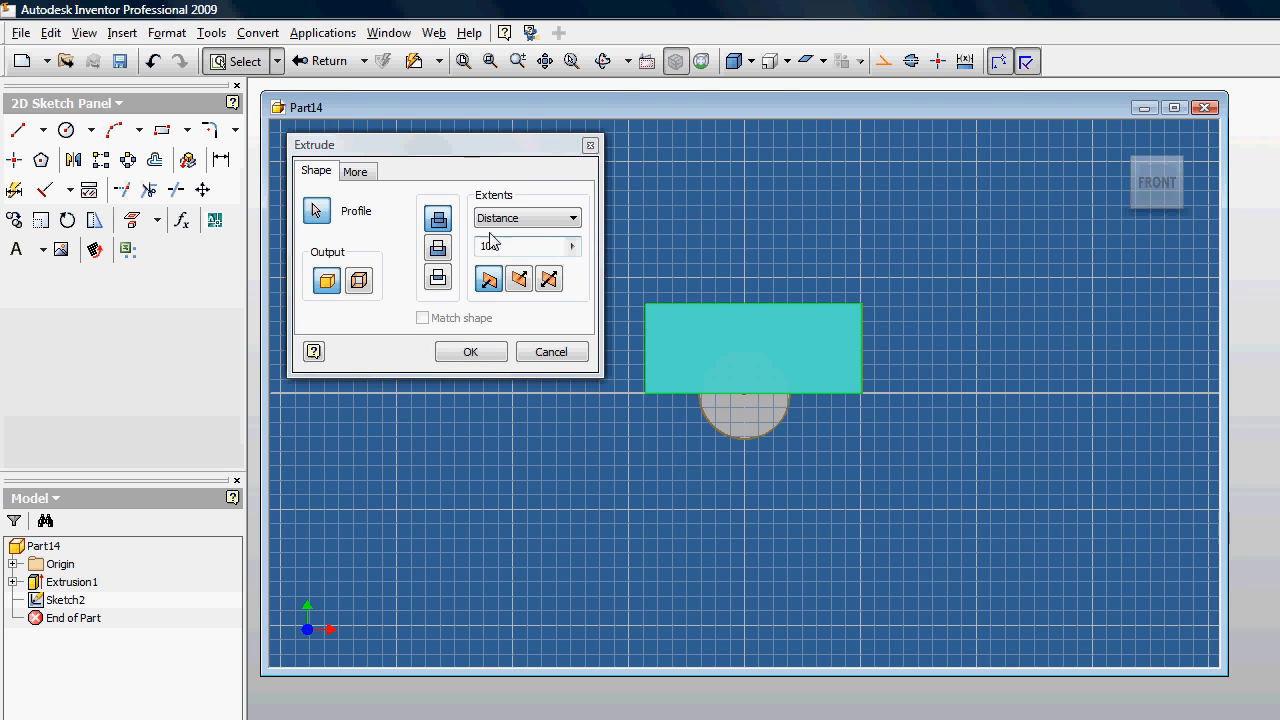
left_click(437, 250)
type("1")
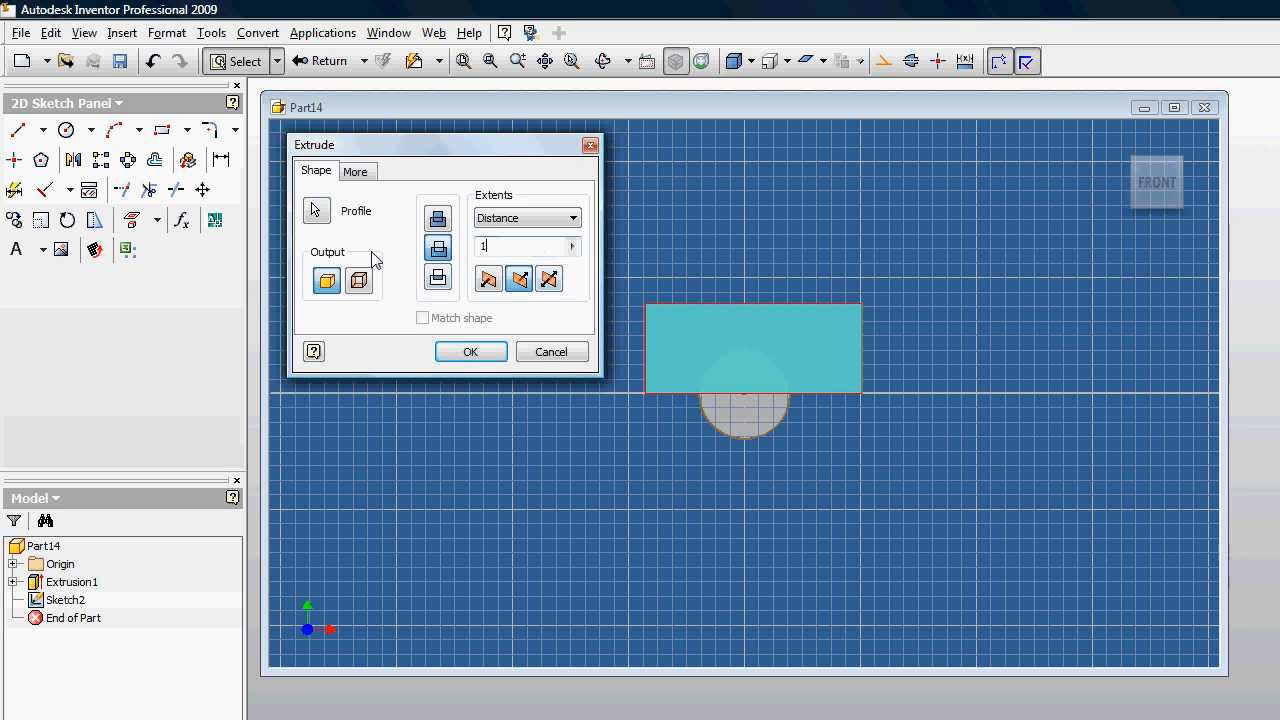
type("0")
left_click(612, 62)
left_click_drag(706, 306, 458, 392)
left_click(447, 353)
Step: Save the part as shaft in the Project001 folder
left_click(690, 61)
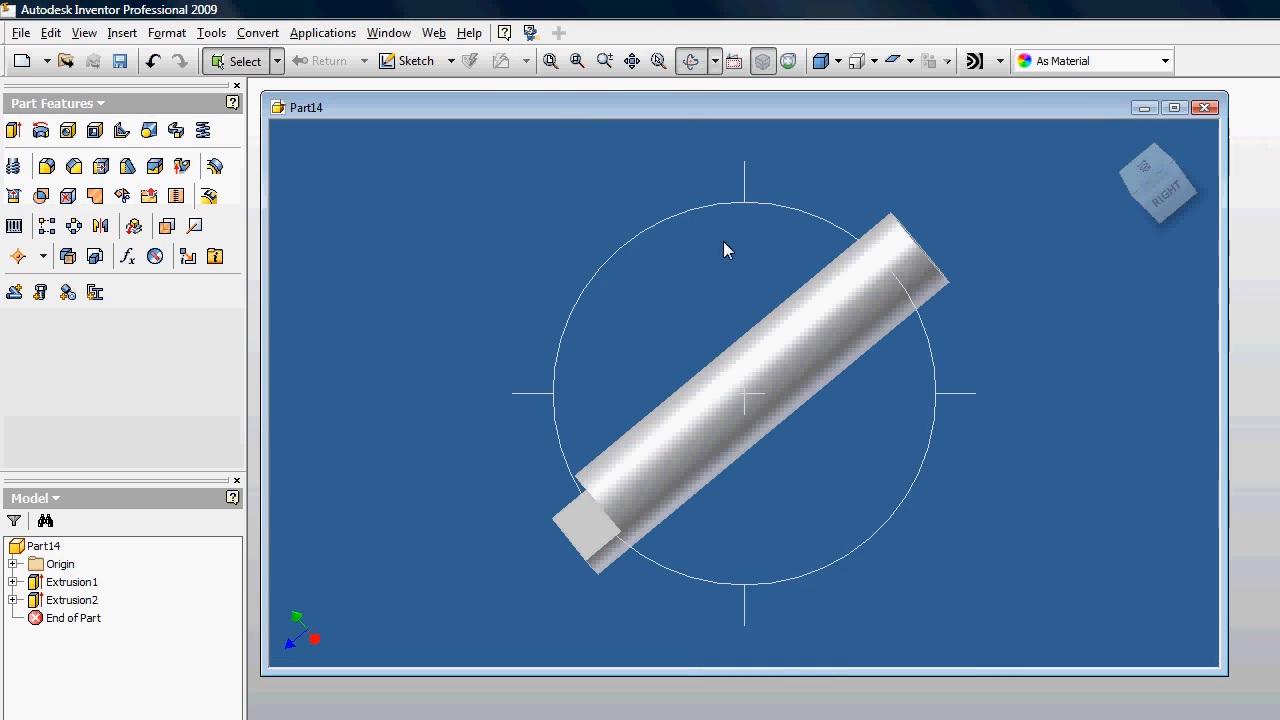
left_click_drag(723, 251, 433, 395)
key("Escape")
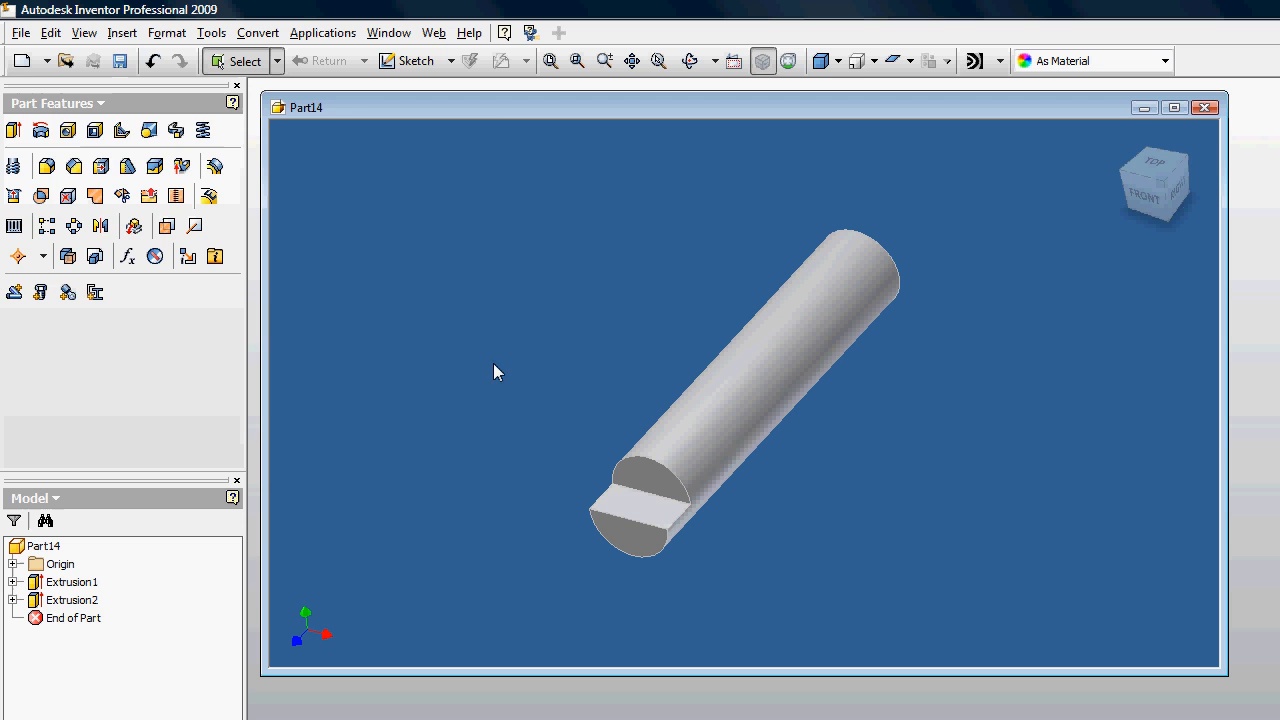
left_click(20, 32)
left_click(80, 206)
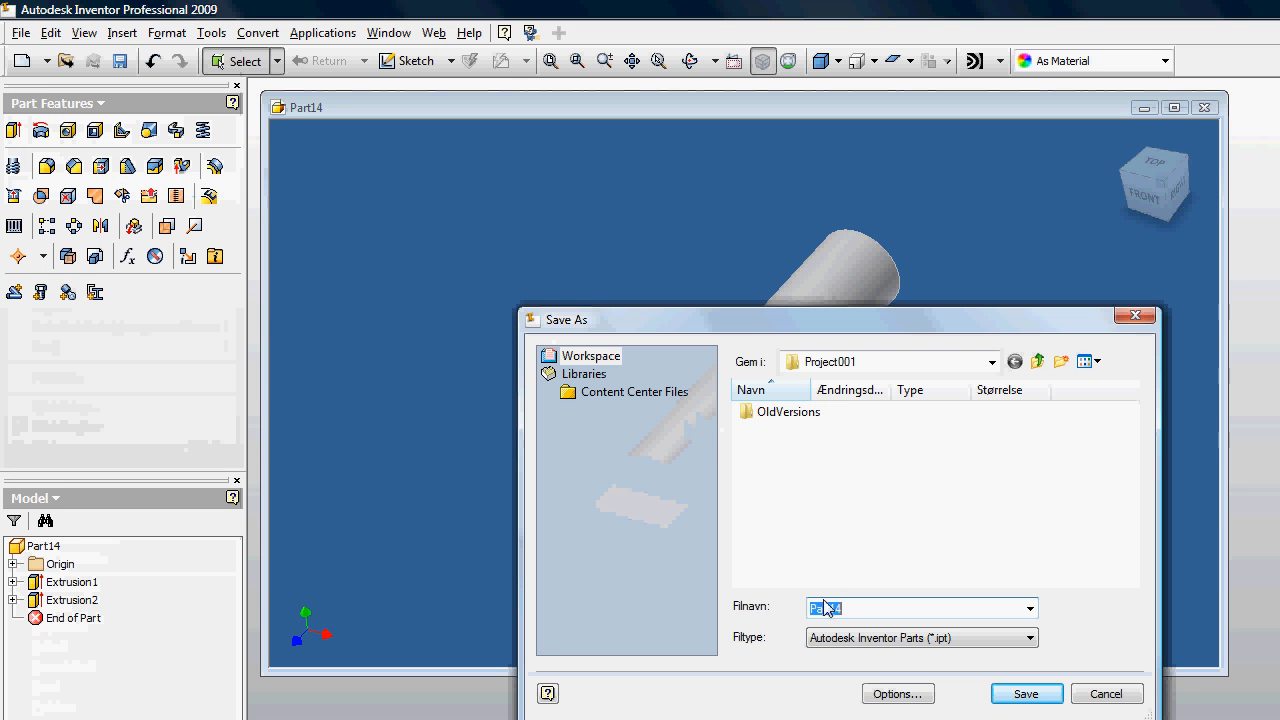
type("shaft")
key("Return")
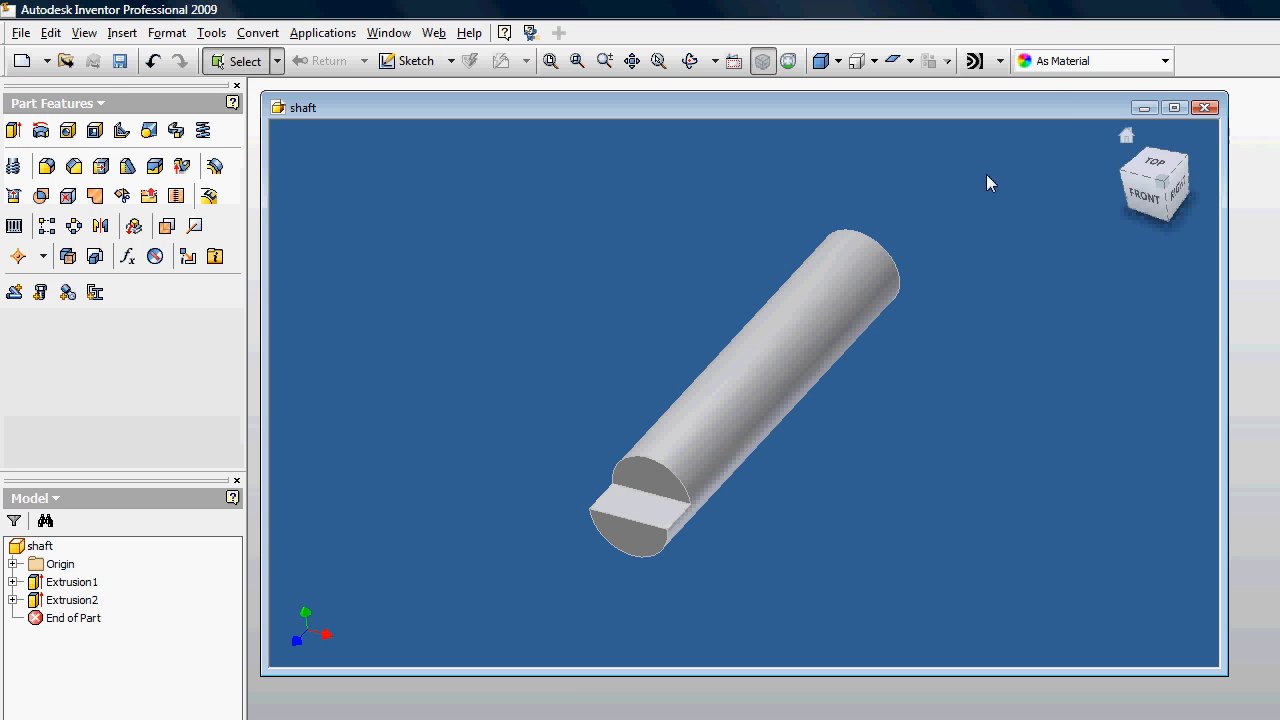
Step: Create another new part and sketch a rectangle about 46 mm wide around the origin
left_click(46, 61)
left_click(45, 123)
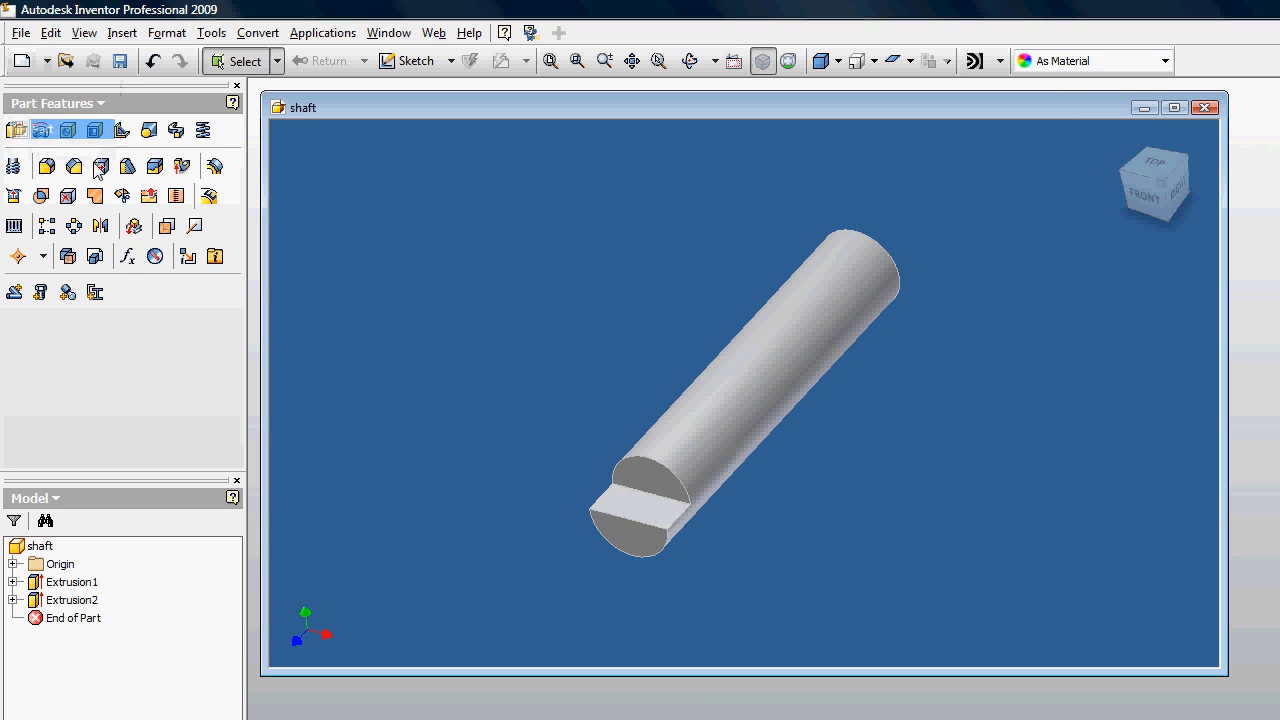
left_click(162, 130)
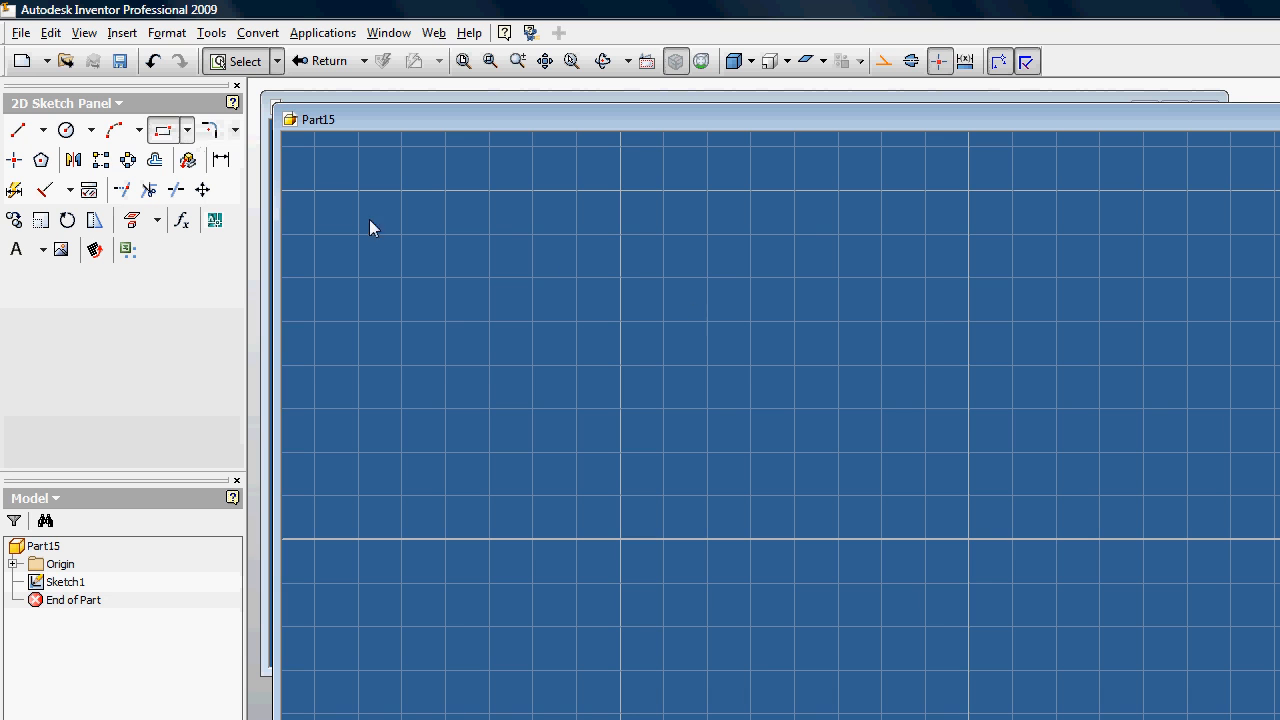
left_click(600, 189)
left_click(1239, 704)
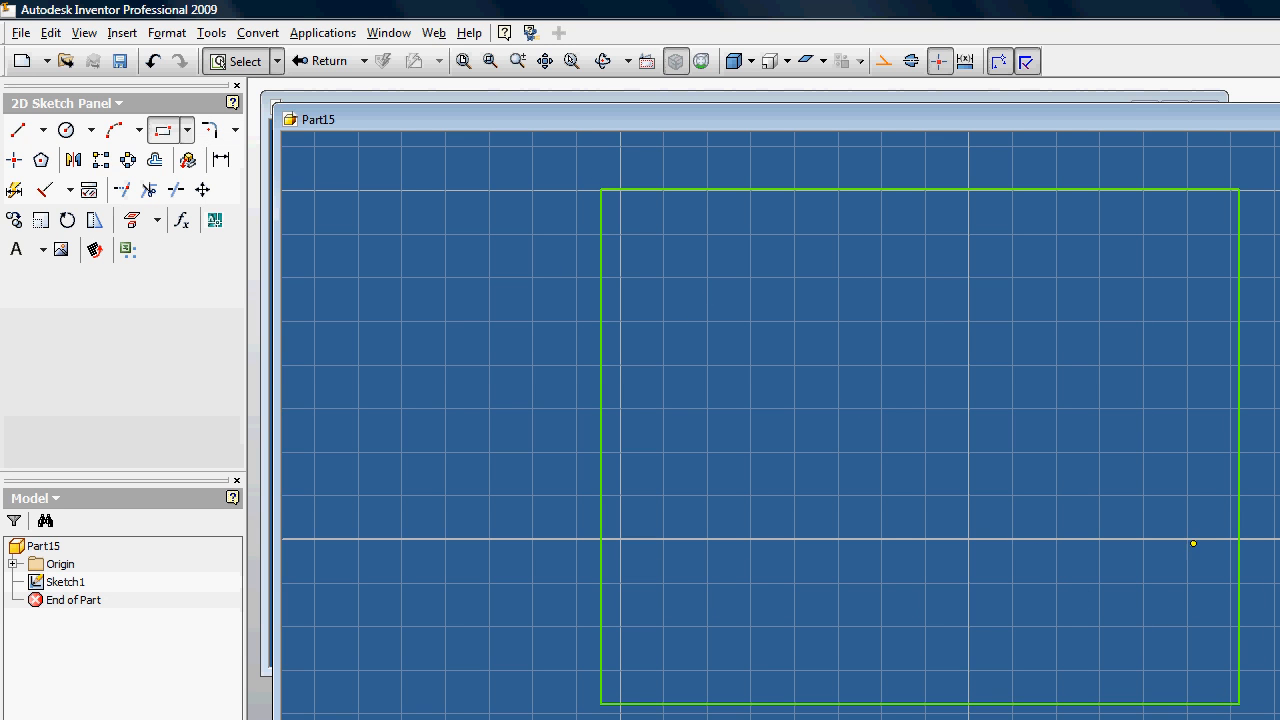
Step: Dimension the rectangle's vertical side and its lower edge to 50 mm each
key("Escape")
key("d")
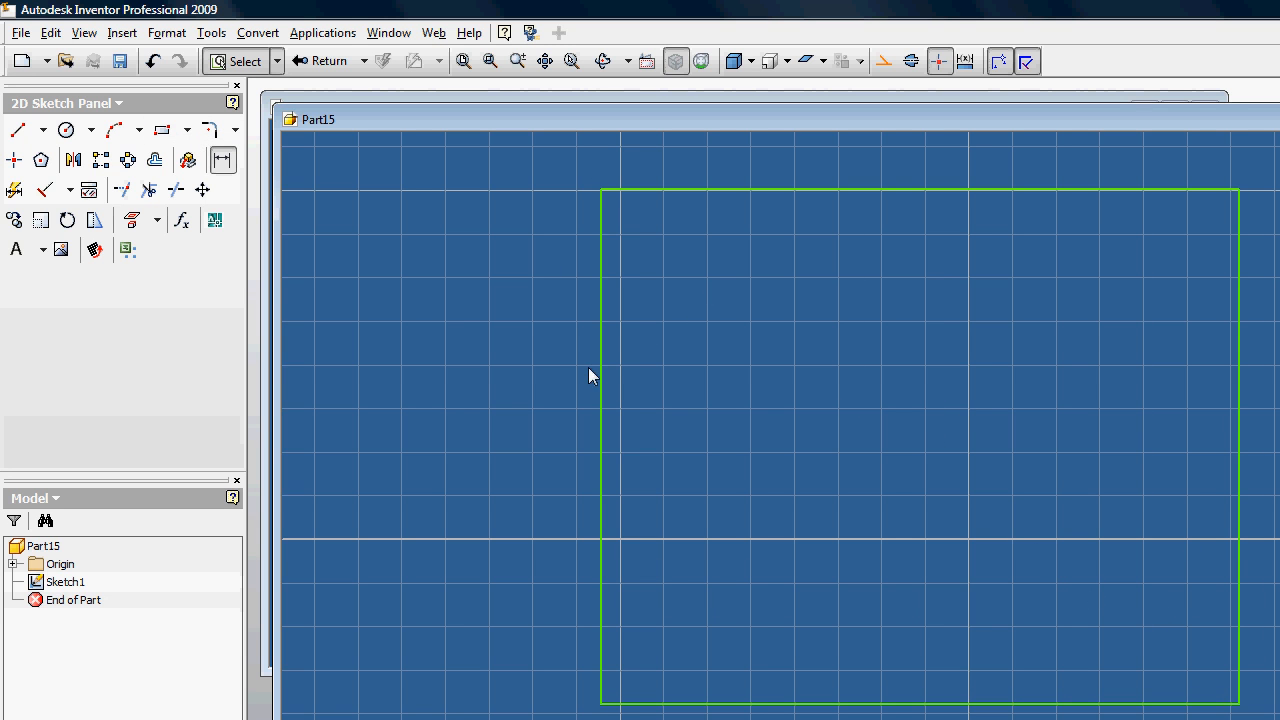
left_click(600, 370)
left_click(521, 357)
type("50")
key("Return")
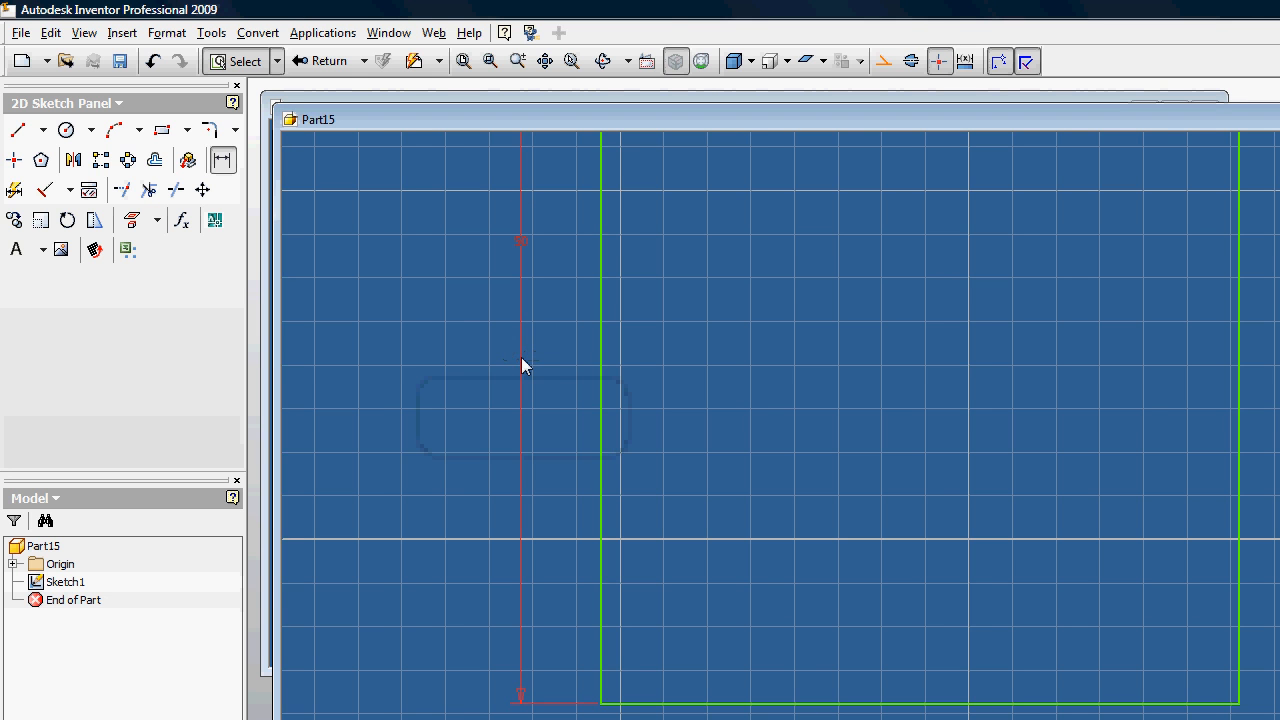
left_click(785, 617)
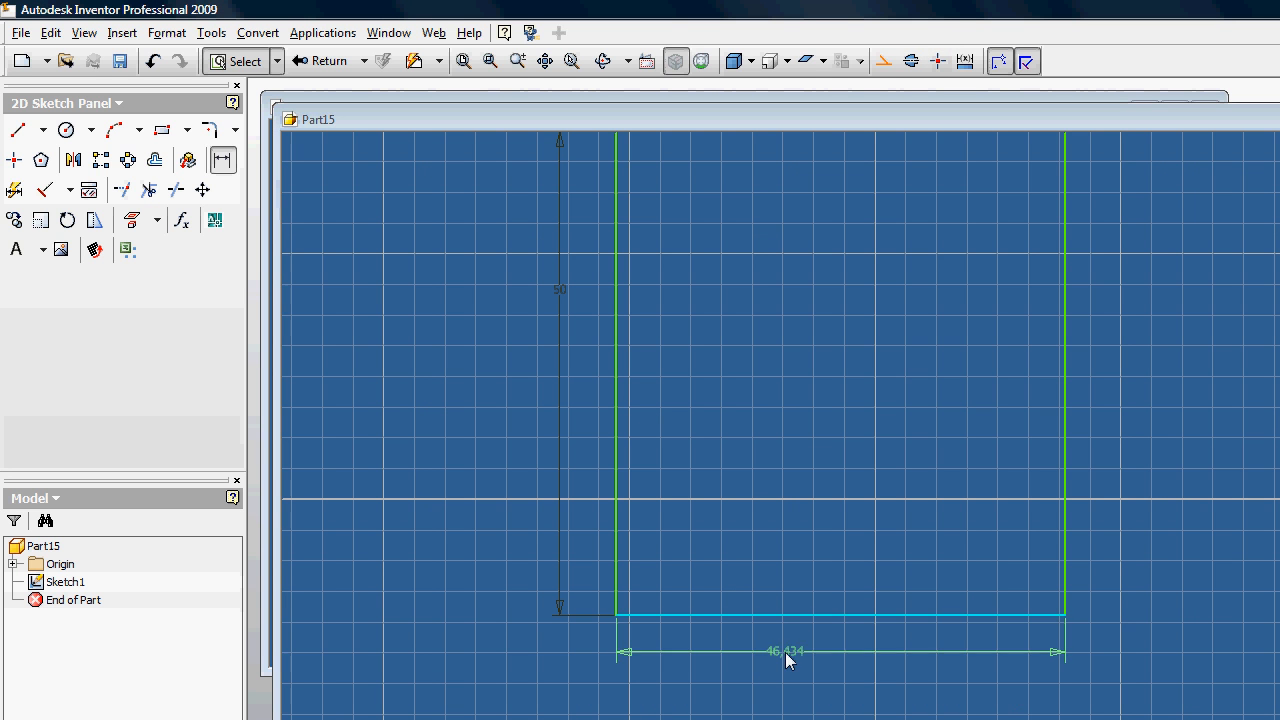
left_click(781, 662)
type("50")
key("Return")
Step: Sketch a circle about 10 mm in diameter at the centre of the square
scroll(821, 607, "down", 3)
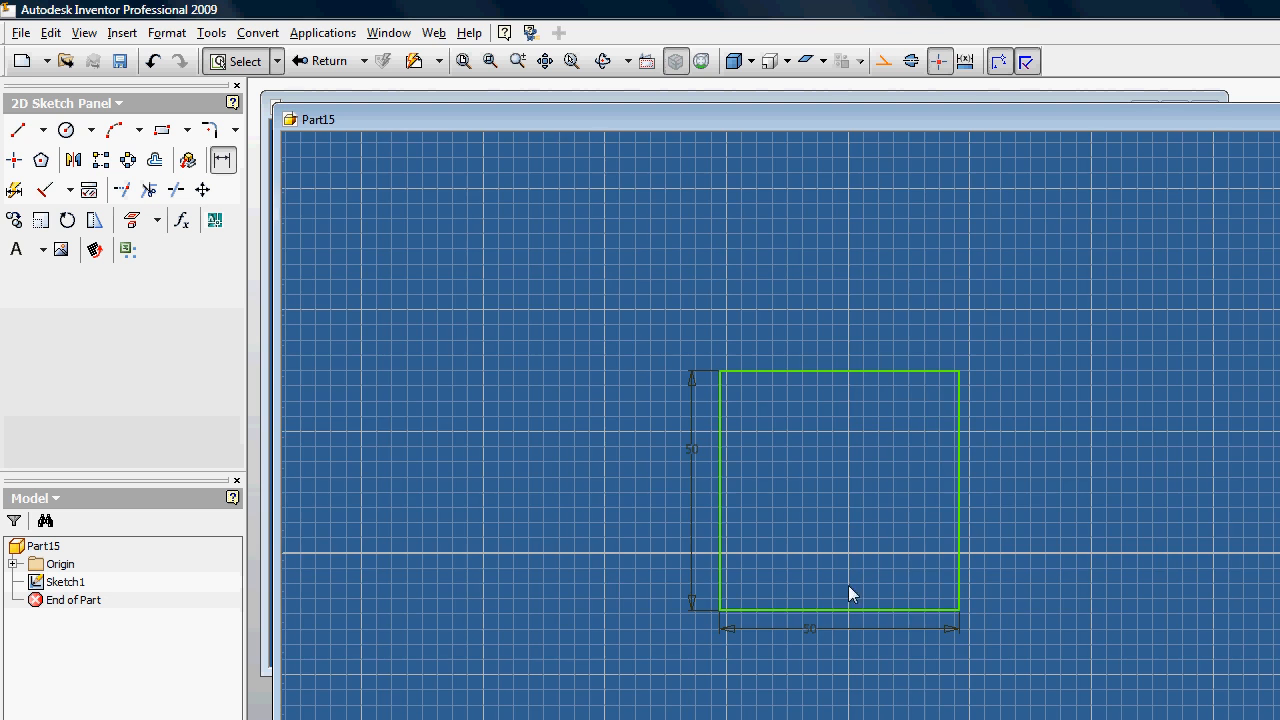
scroll(870, 505, "up", 2)
key("c")
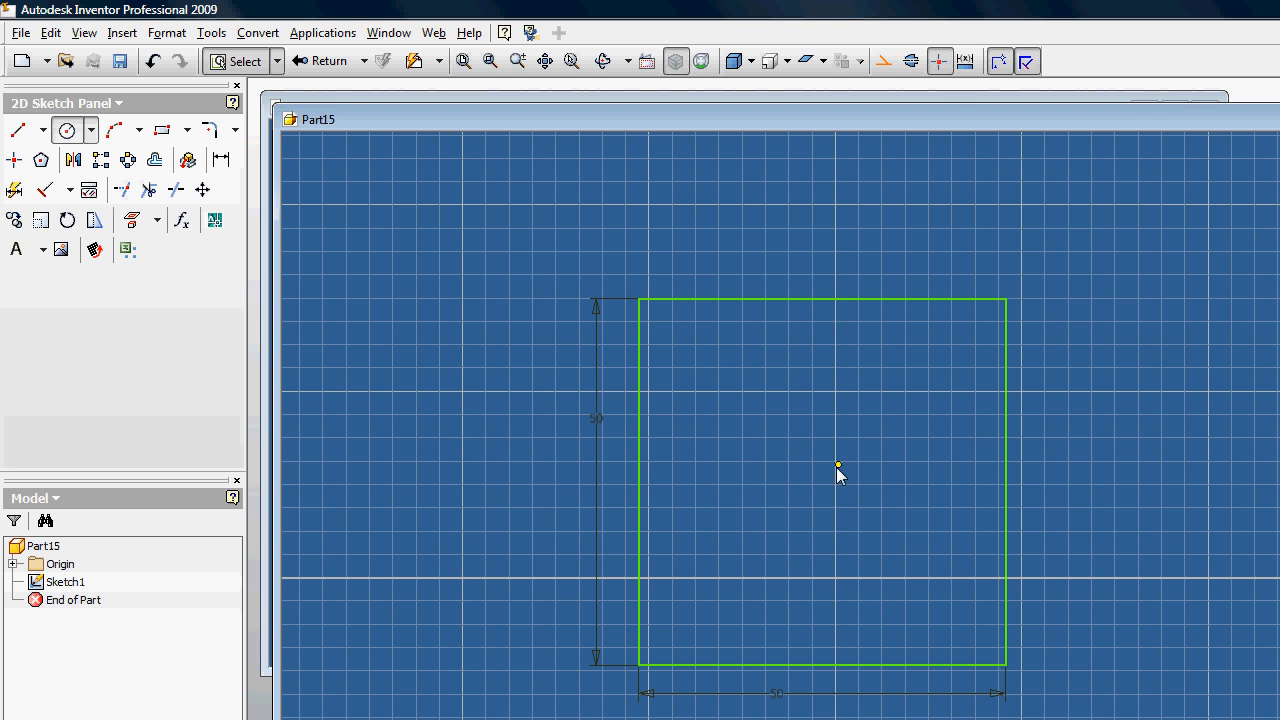
left_click(853, 467)
key("Escape")
Step: Dimension the central circle's diameter to 20 mm
key("d")
left_click(853, 467)
left_click(857, 400)
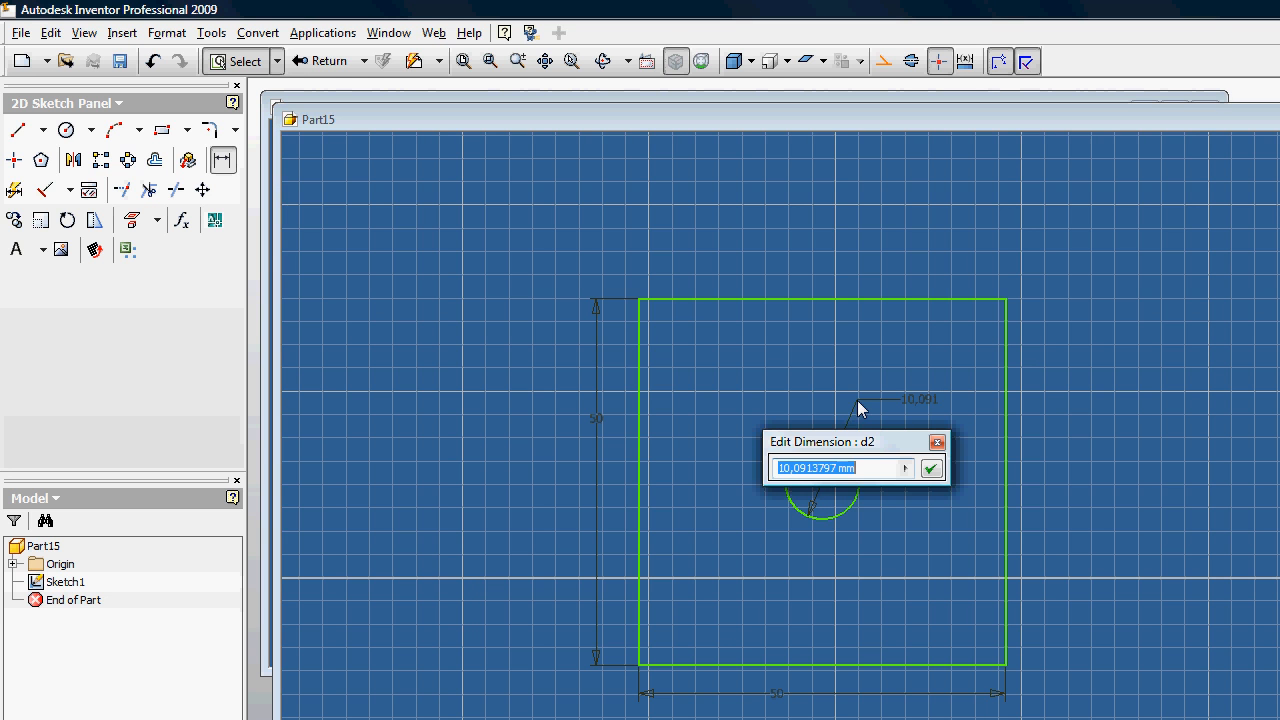
type("20")
key("Return")
Step: Extrude the square profile around the circular hole 20 mm symmetrically about the sketch plane
key("e")
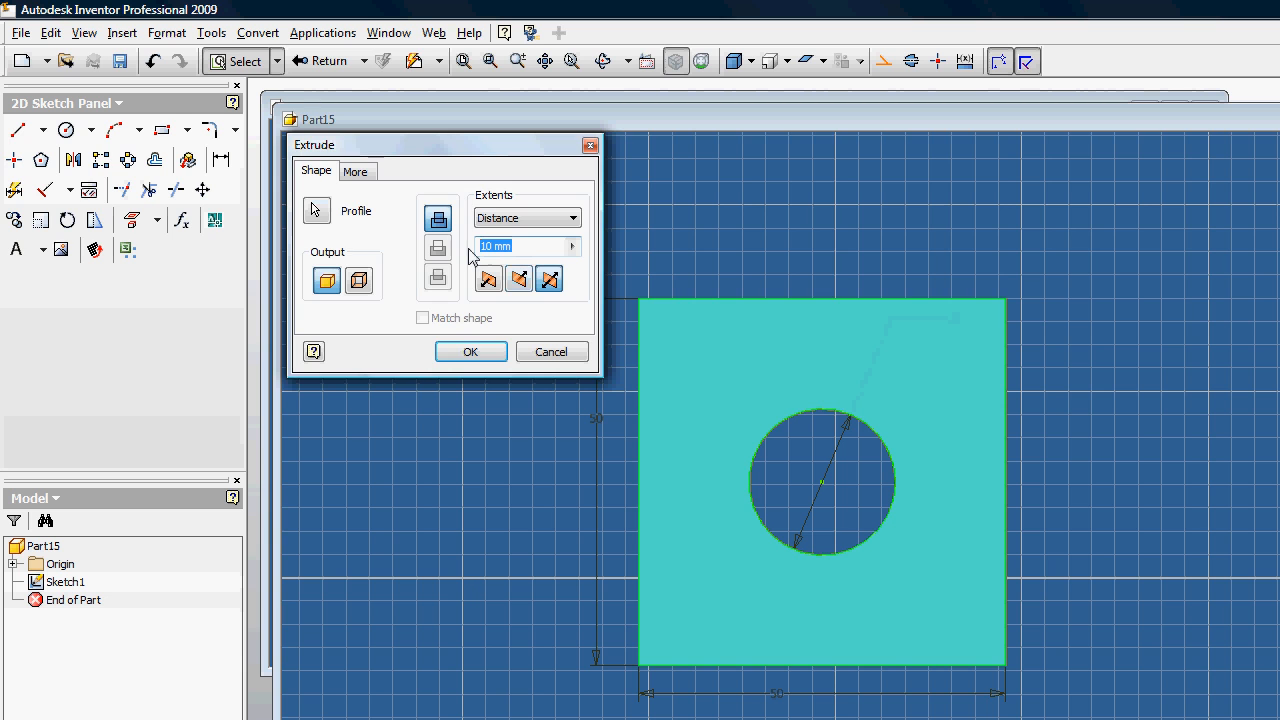
type("20")
key("Return")
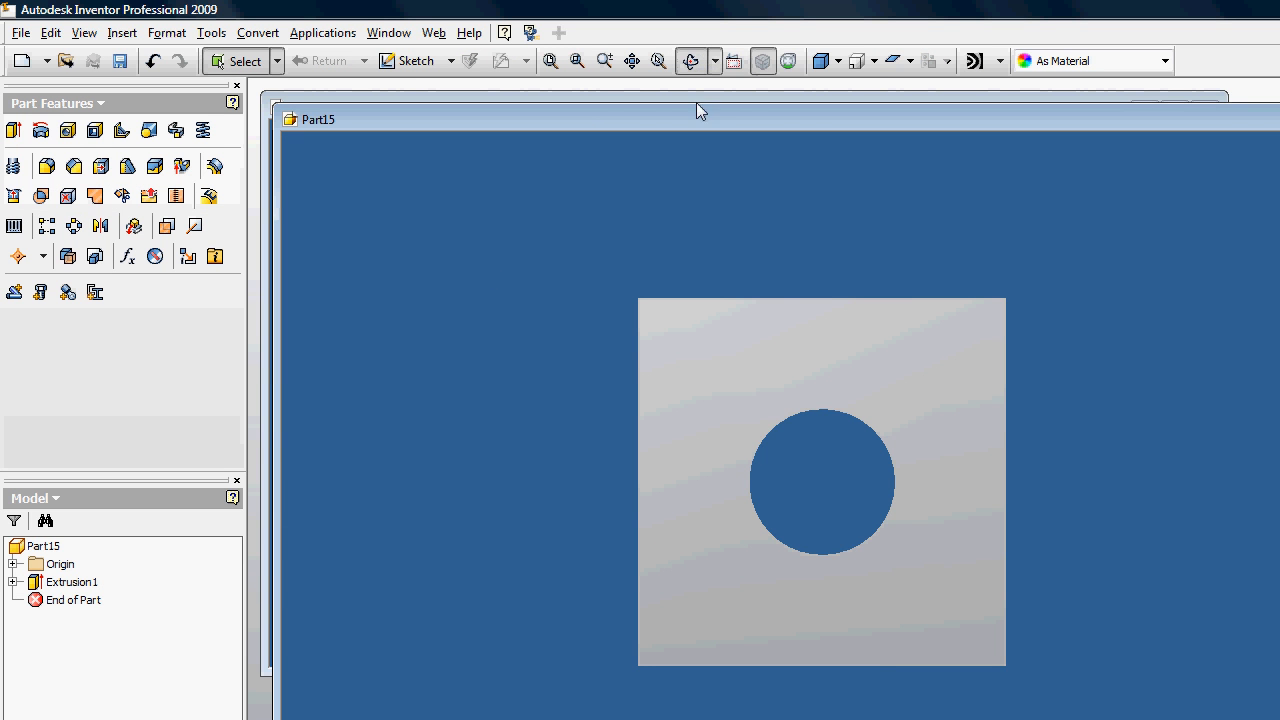
Step: Save the holed plate as frame in the Project001 folder
left_click_drag(840, 360, 491, 377)
key("Escape")
left_click(20, 32)
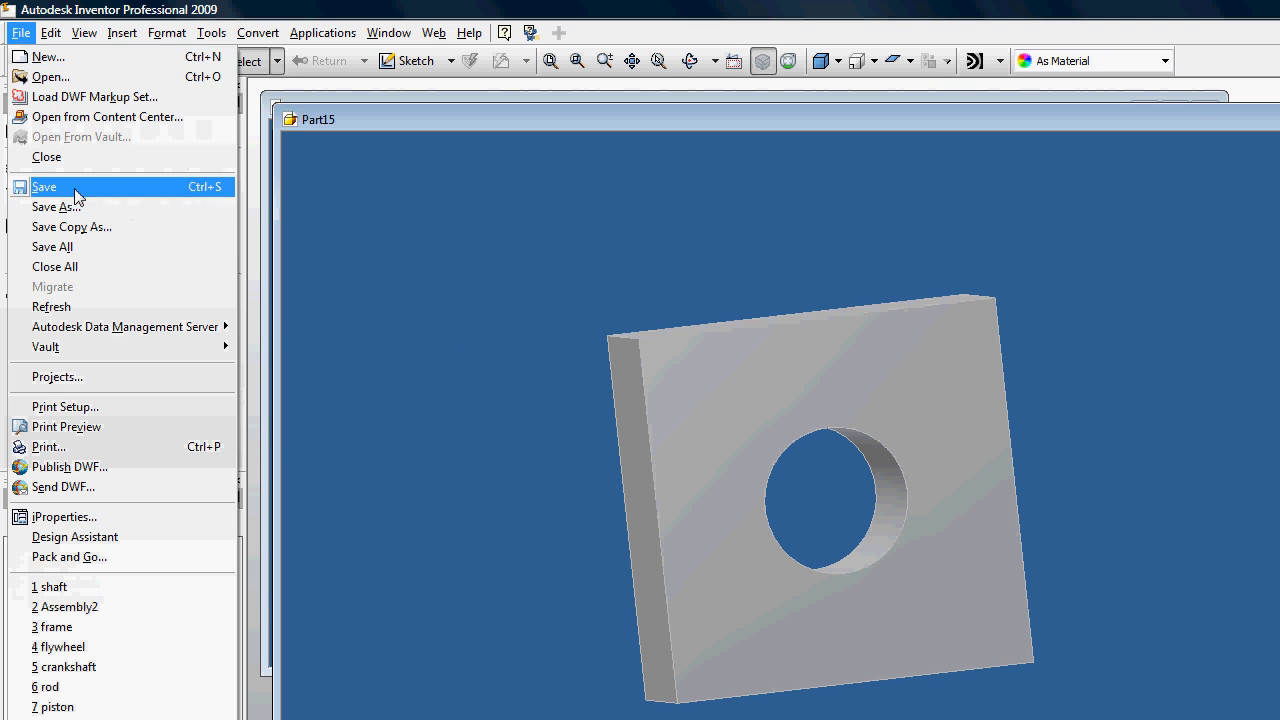
left_click(80, 190)
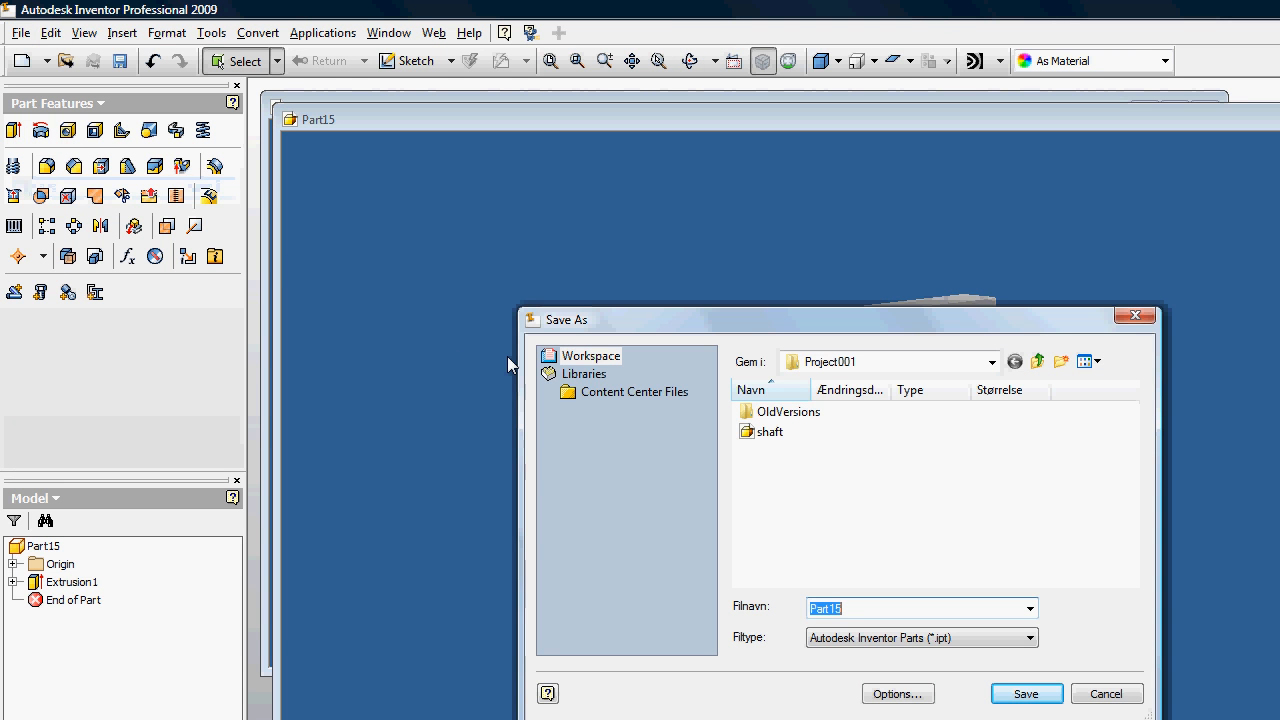
type("frame")
key("Return")
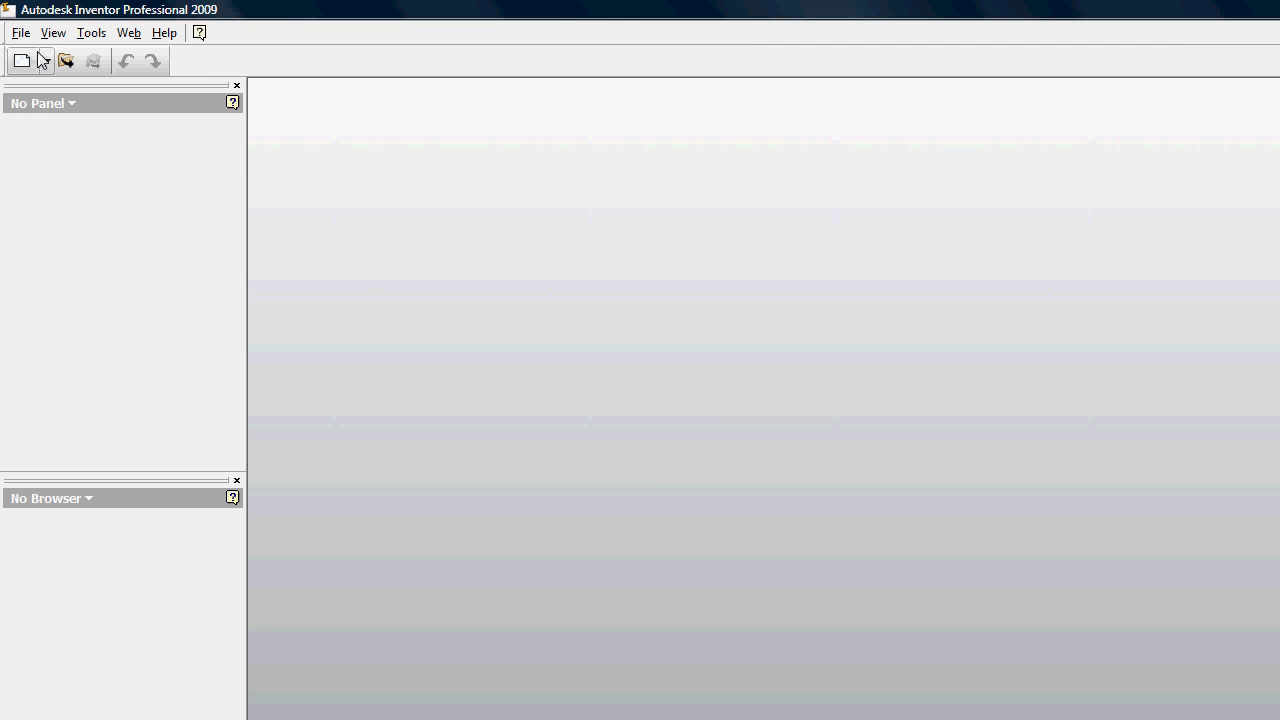
Step: Create a new assembly and place one instance of the frame part from the Project001 folder
left_click(46, 61)
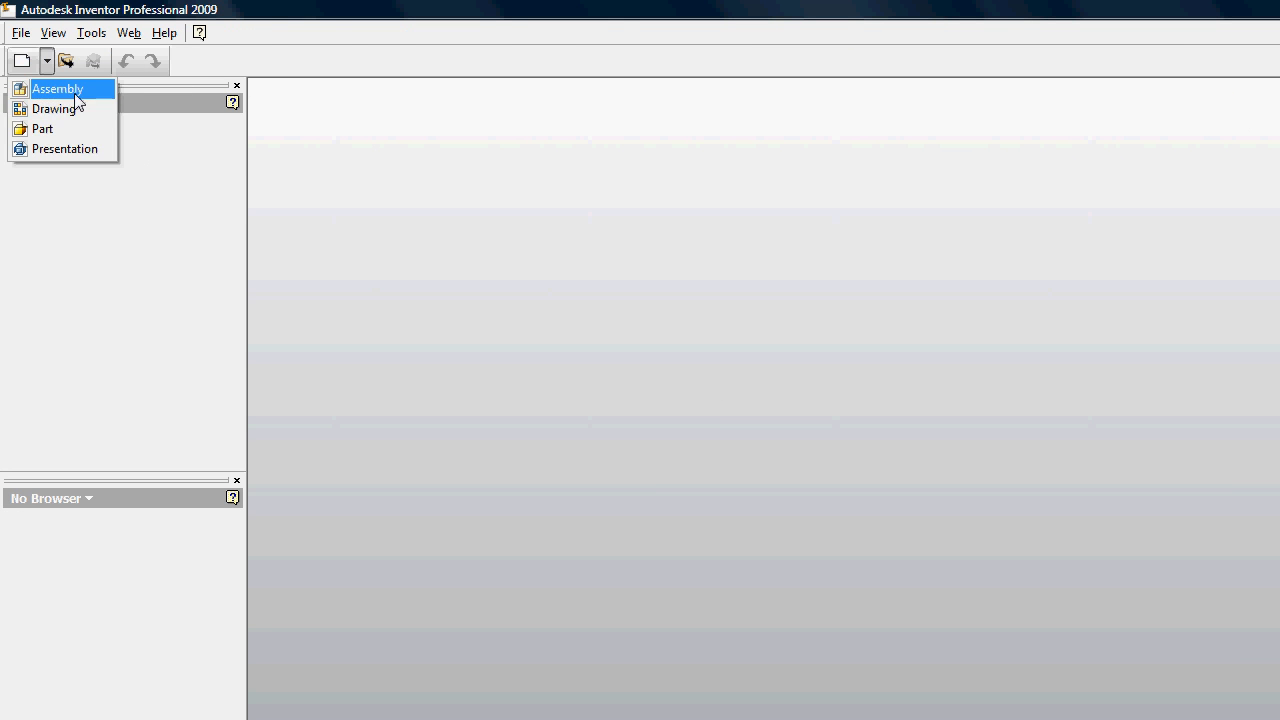
left_click(57, 88)
left_click(17, 131)
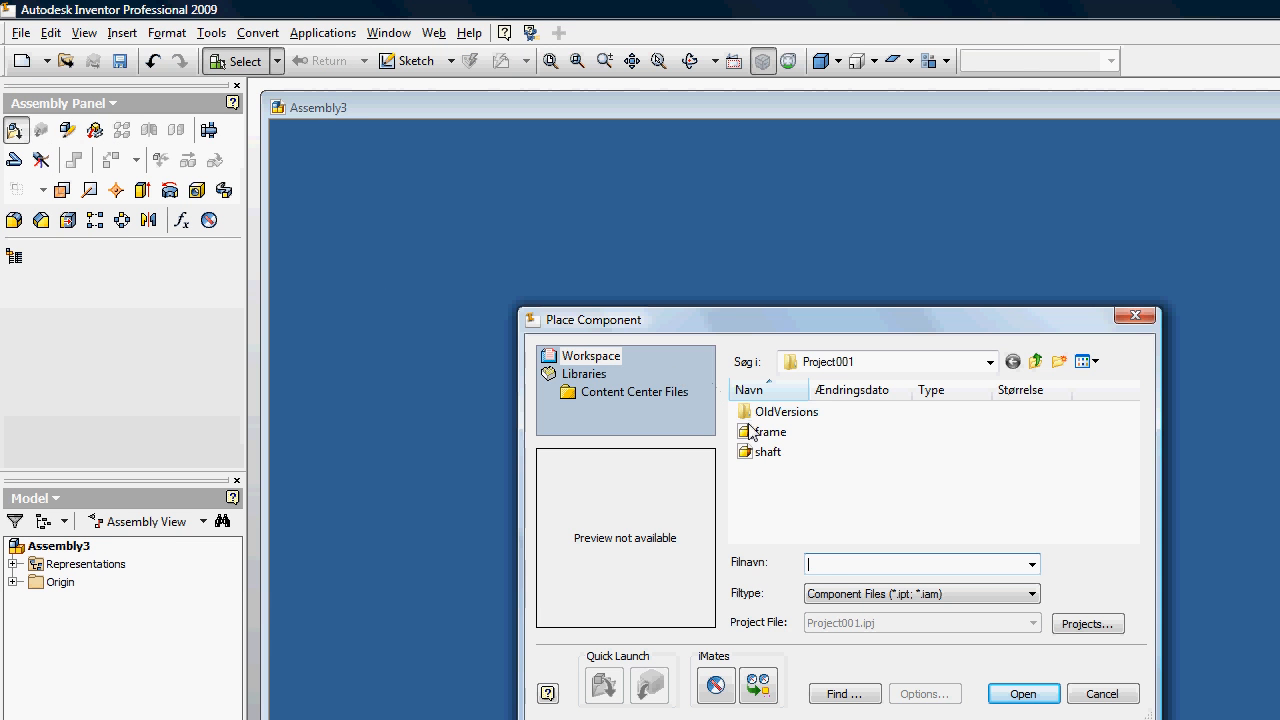
left_click(770, 430)
left_click(1021, 693)
left_click(734, 436)
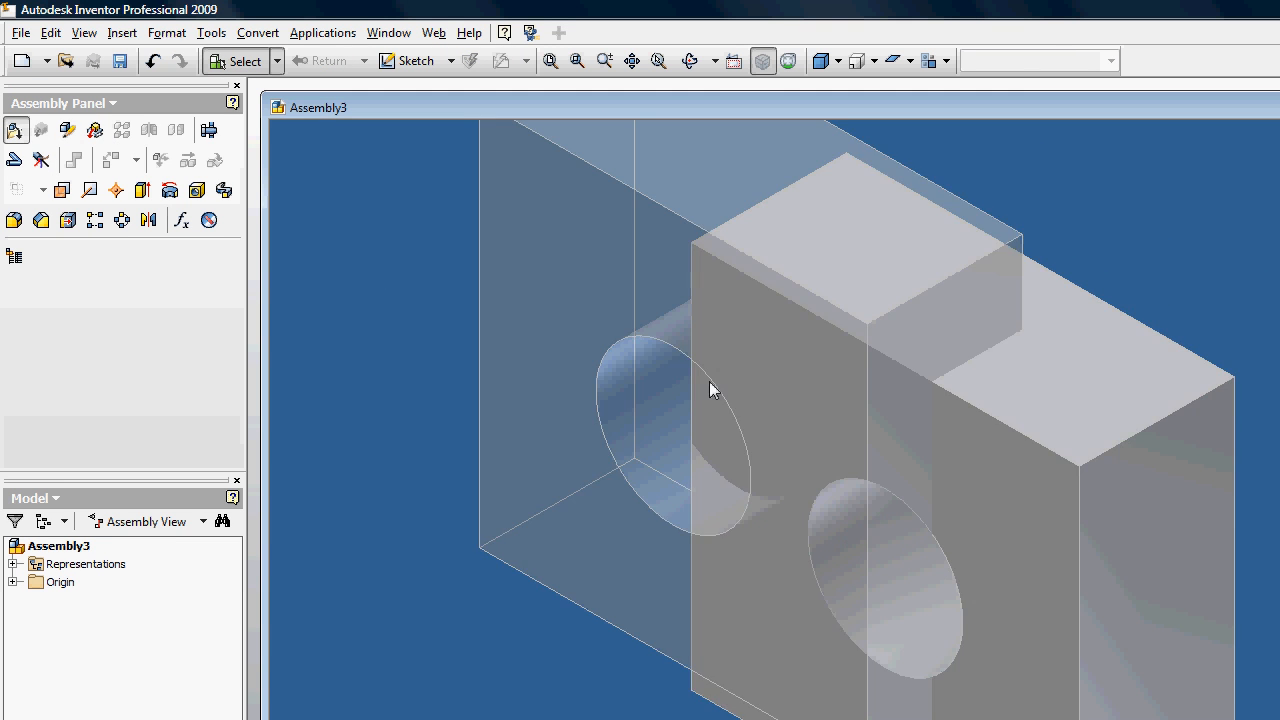
right_click(636, 436)
left_click(684, 443)
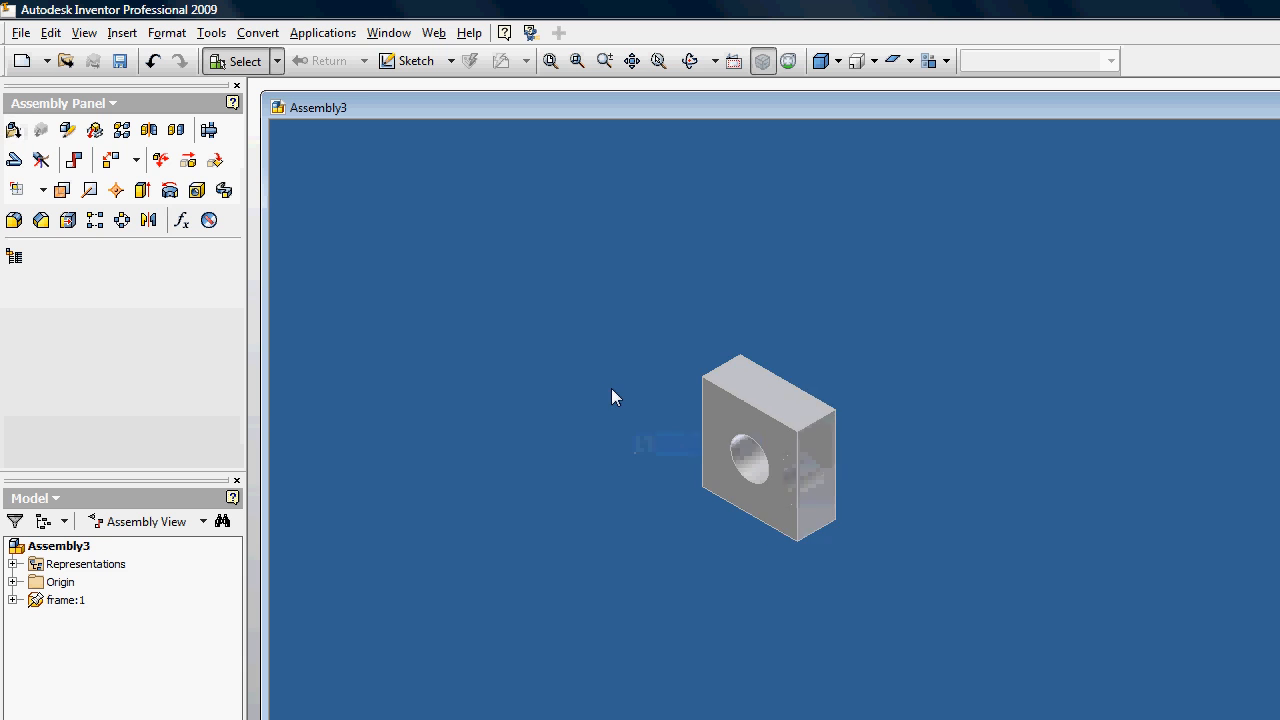
Step: Place one instance of the shaft part from the Project001 folder beside the frame
left_click(15, 131)
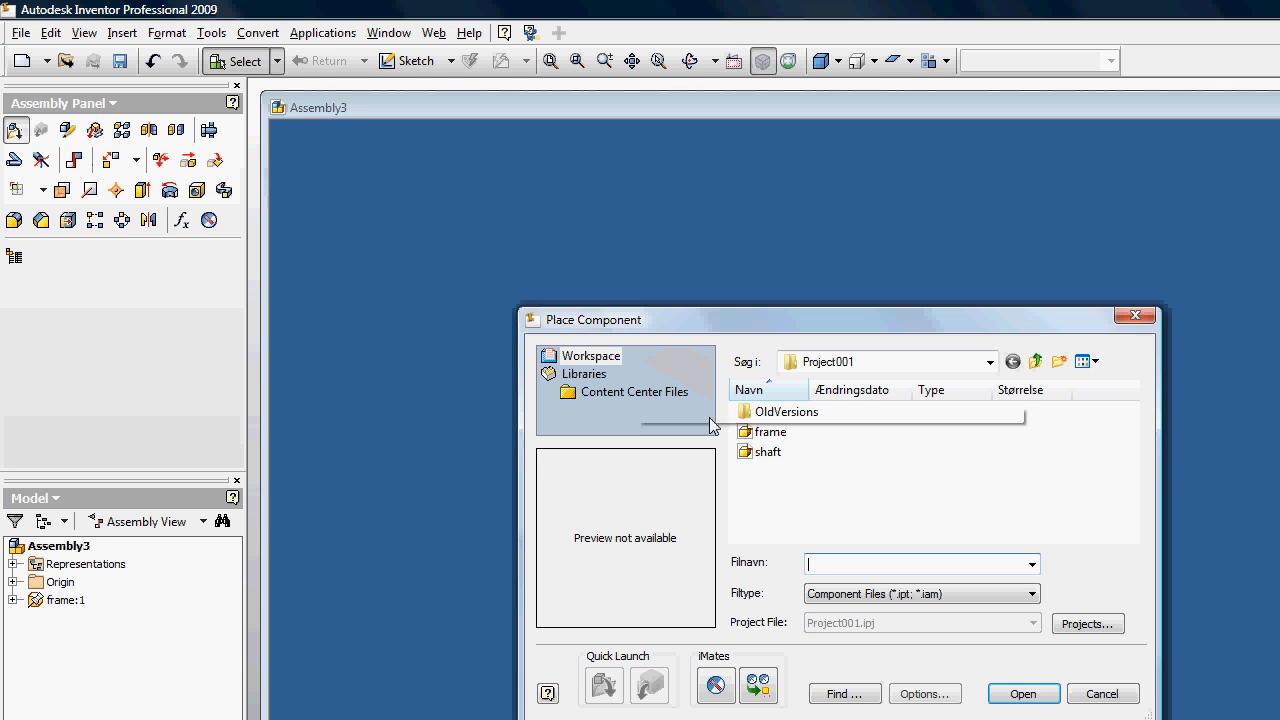
left_click(770, 431)
left_click(768, 451)
left_click(1021, 693)
left_click(485, 372)
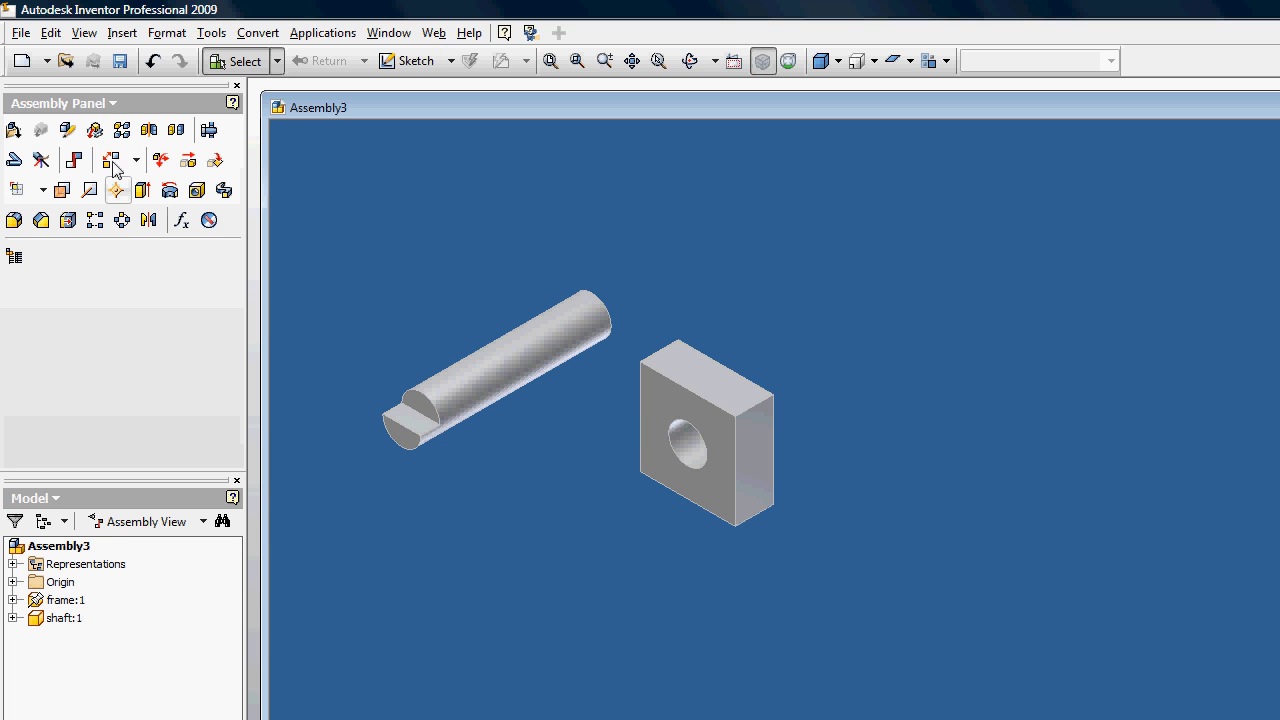
Step: Mate the shaft's axis with the axis of the frame's hole at zero offset
left_click(75, 160)
left_click(510, 362)
scroll(725, 437, "up", 3)
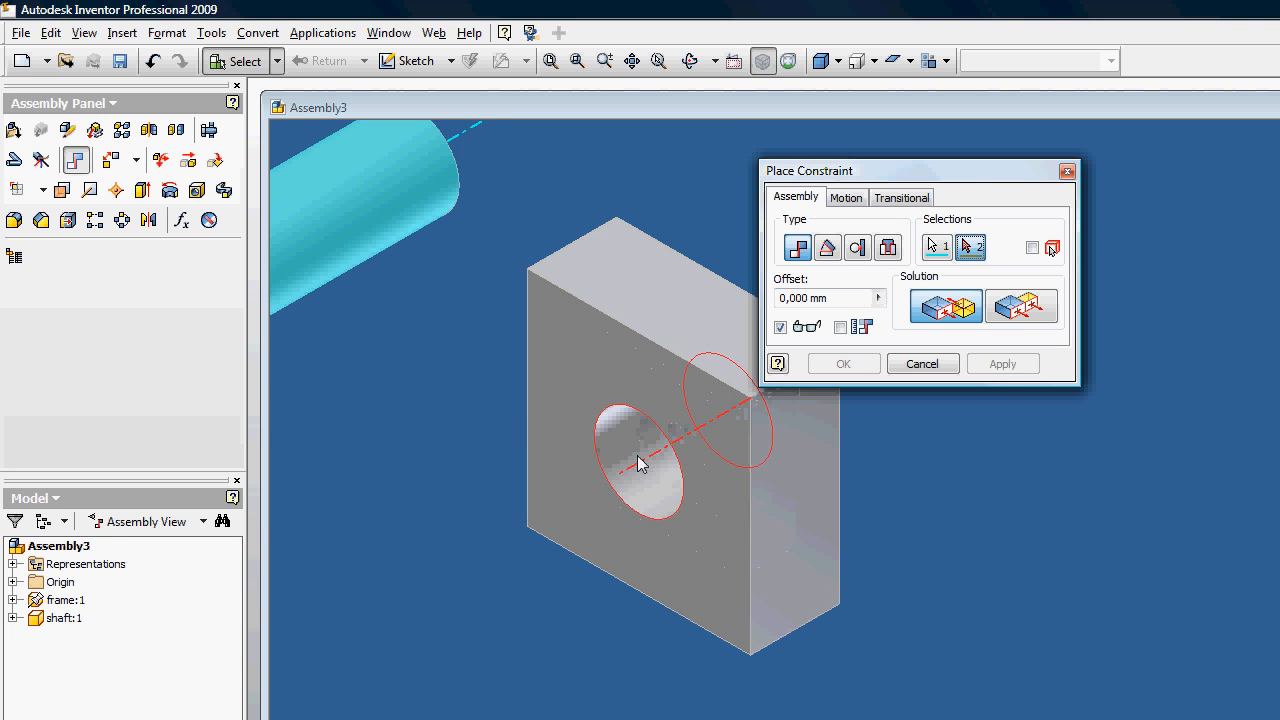
left_click(643, 462)
left_click(843, 363)
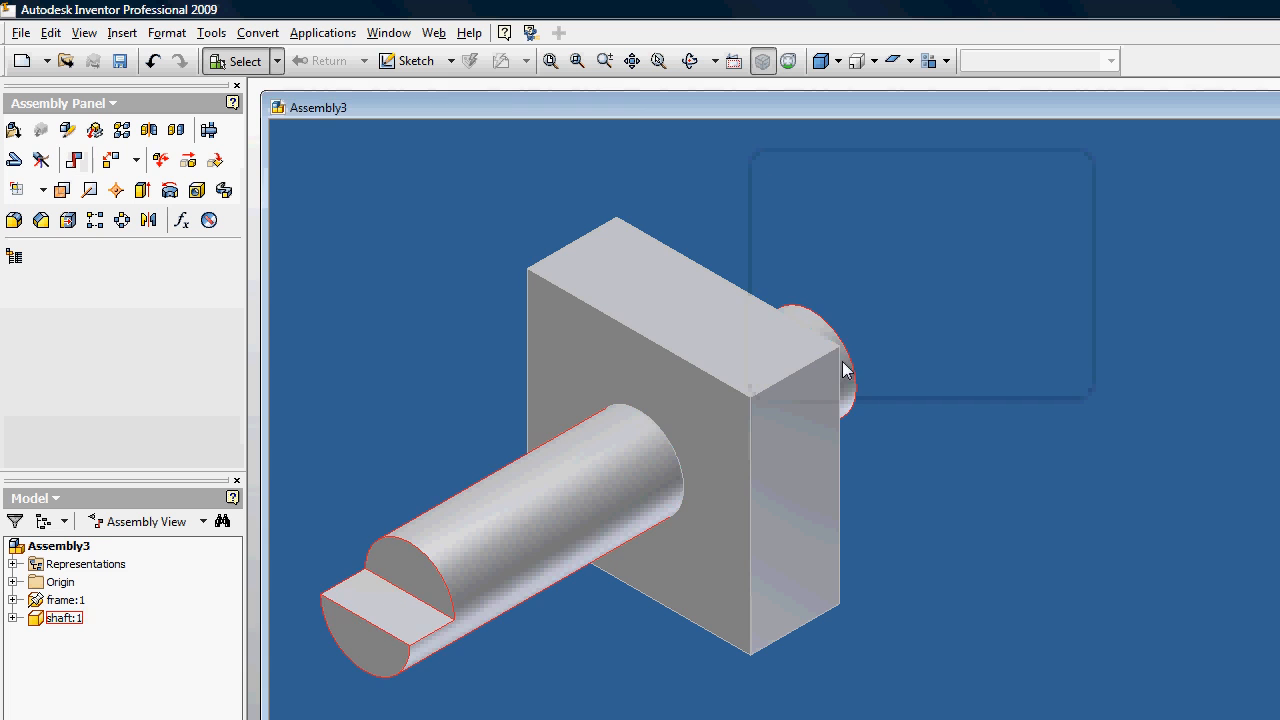
Step: Constrain the shaft's plain end face flush with the frame's adjacent outer face at zero offset
left_click(690, 60)
left_click_drag(734, 158, 739, 398)
key("Escape")
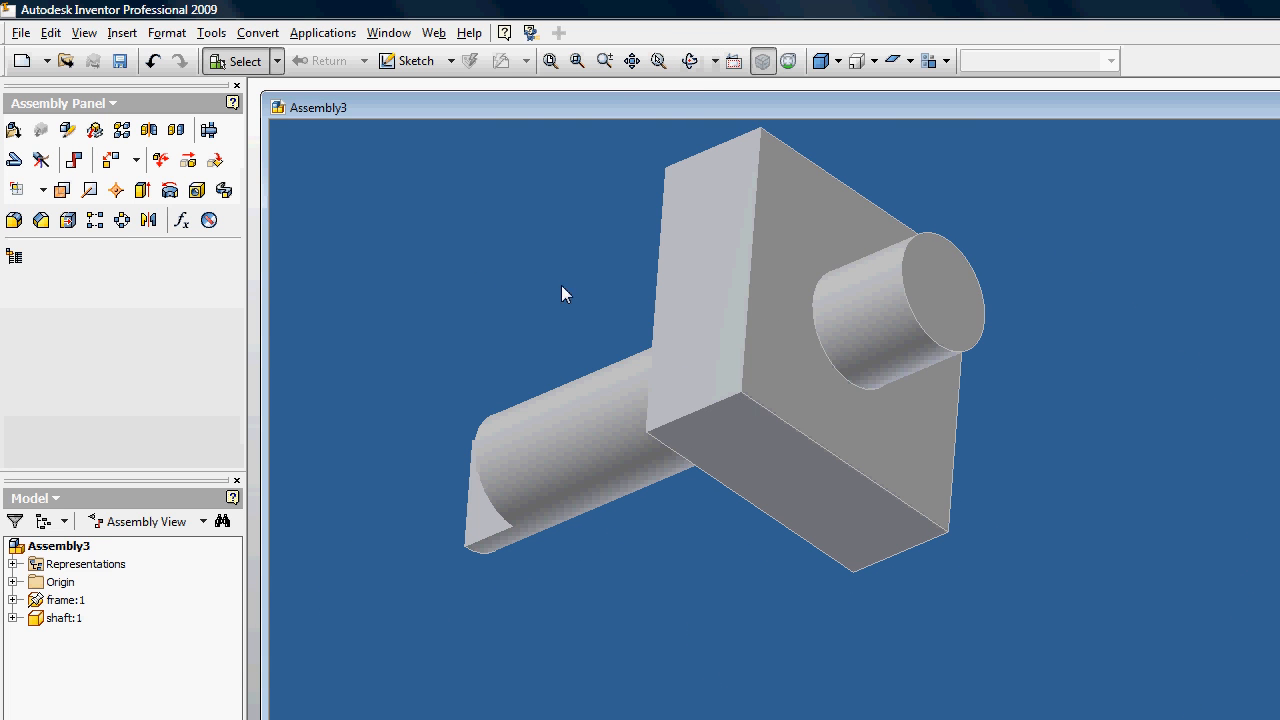
key("c")
middle_click_drag(699, 200, 486, 260)
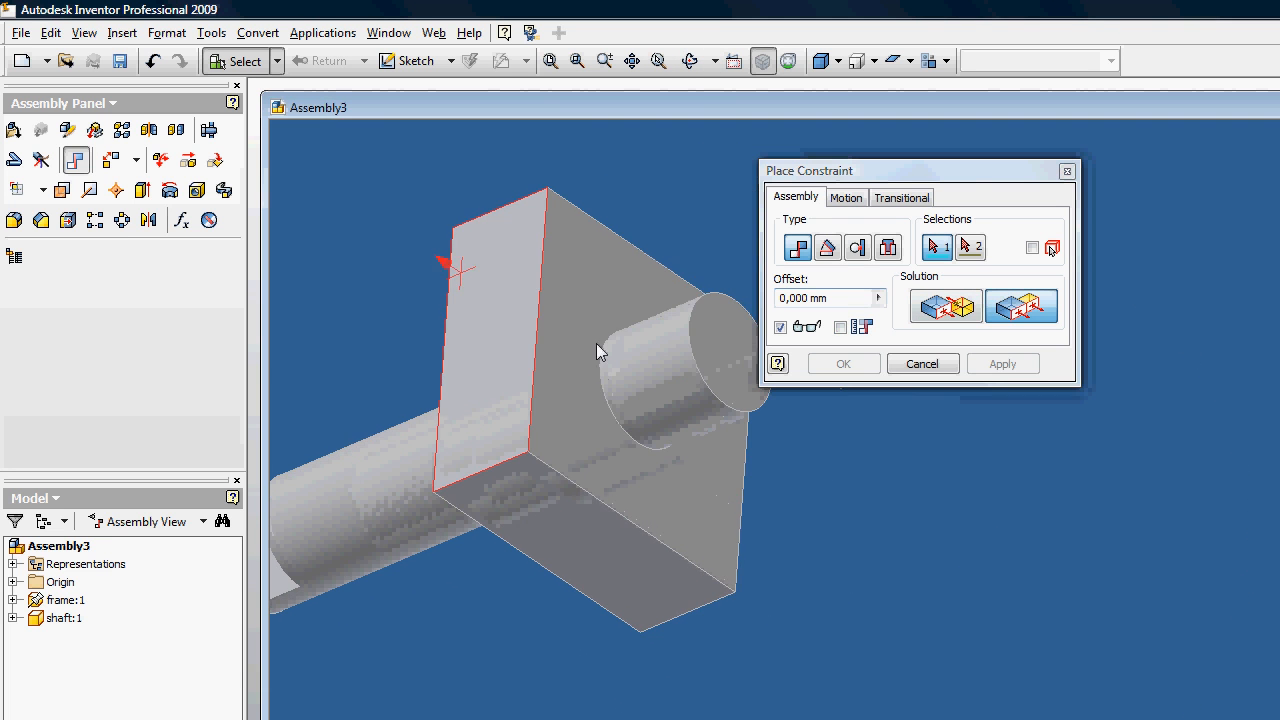
left_click(731, 350)
left_click(583, 346)
left_click(920, 364)
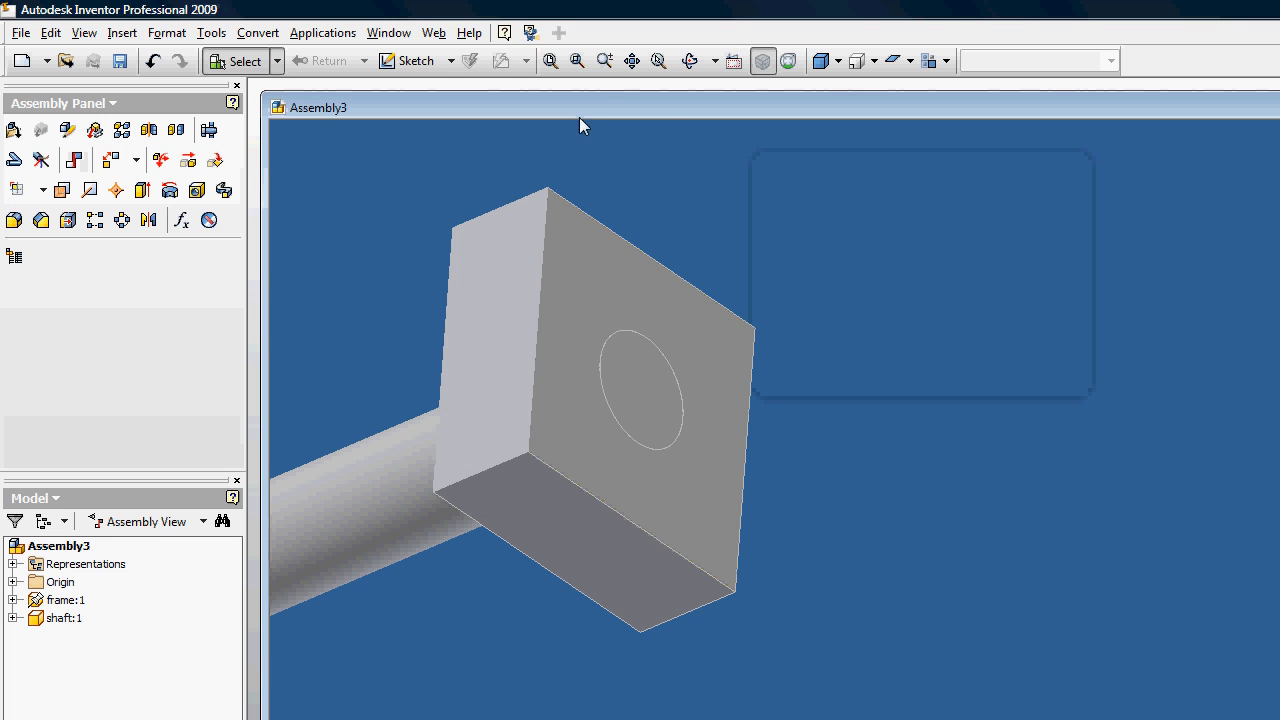
Step: Turn the shaft freely about its axis within the frame's hole to test the remaining rotation
left_click(694, 65)
left_click_drag(806, 436, 836, 350)
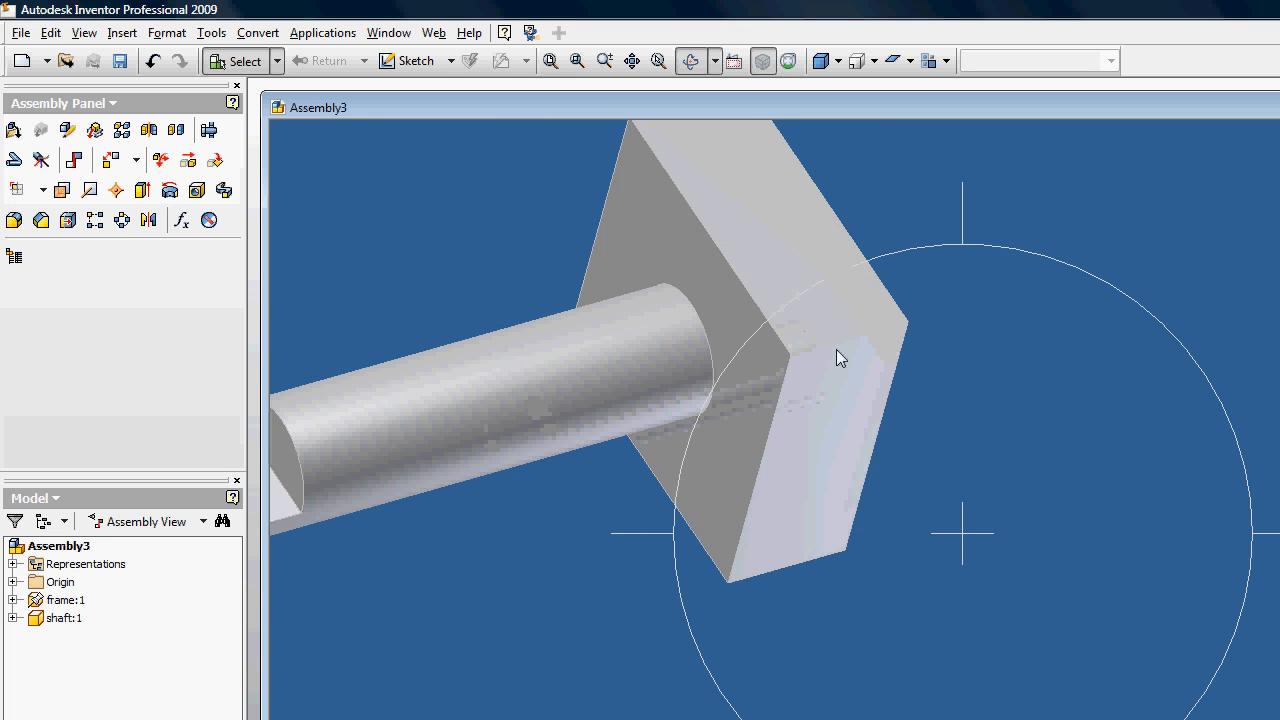
left_click_drag(705, 340, 469, 357)
key("Escape")
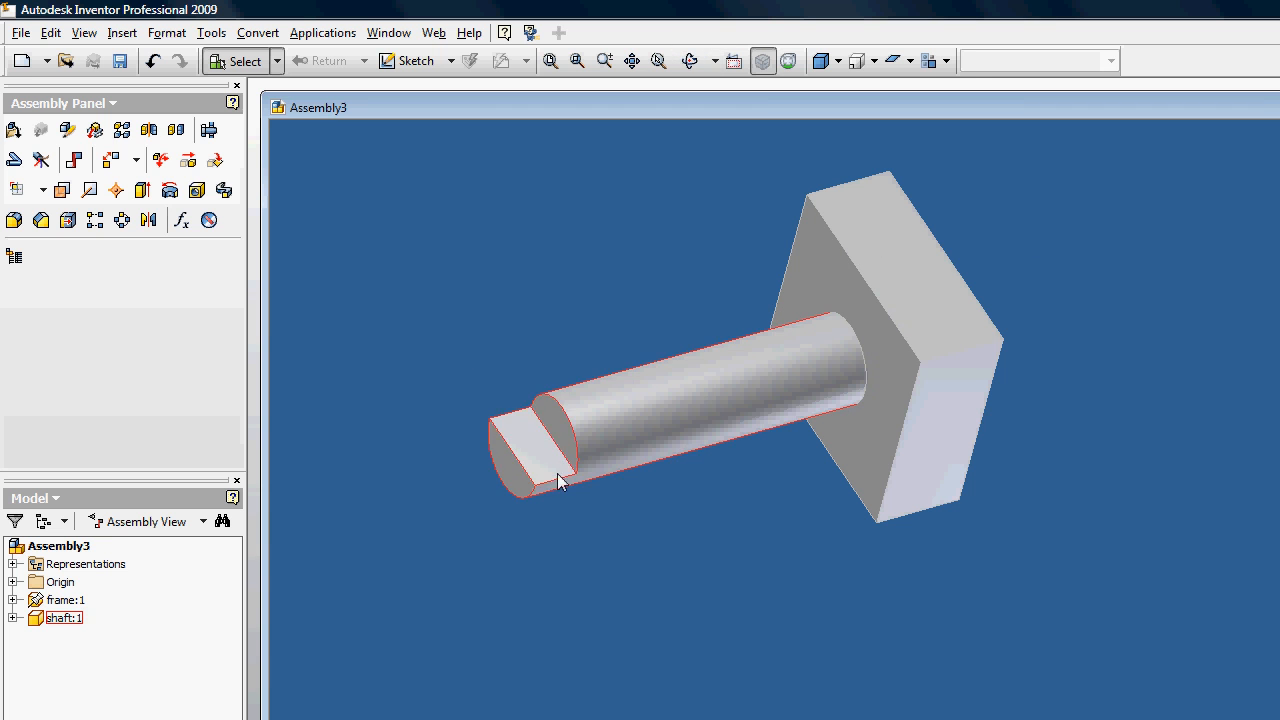
left_click(503, 420)
left_click_drag(502, 412, 388, 258)
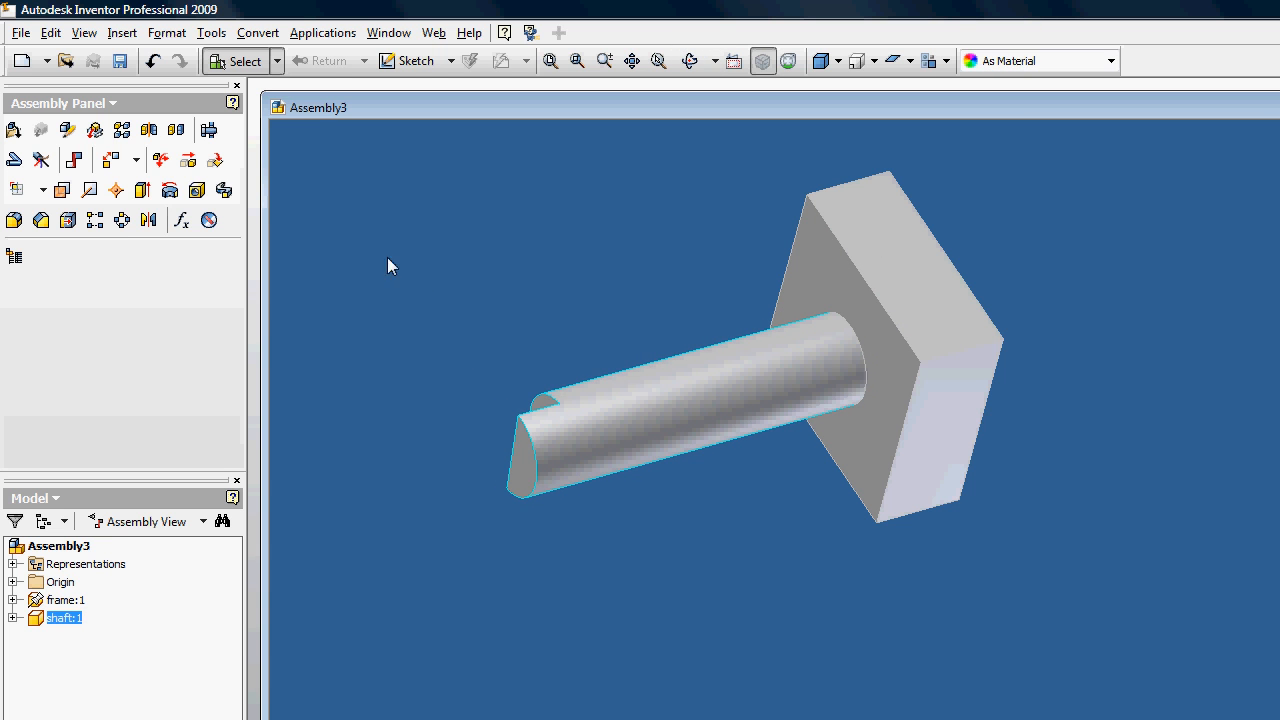
left_click(451, 173)
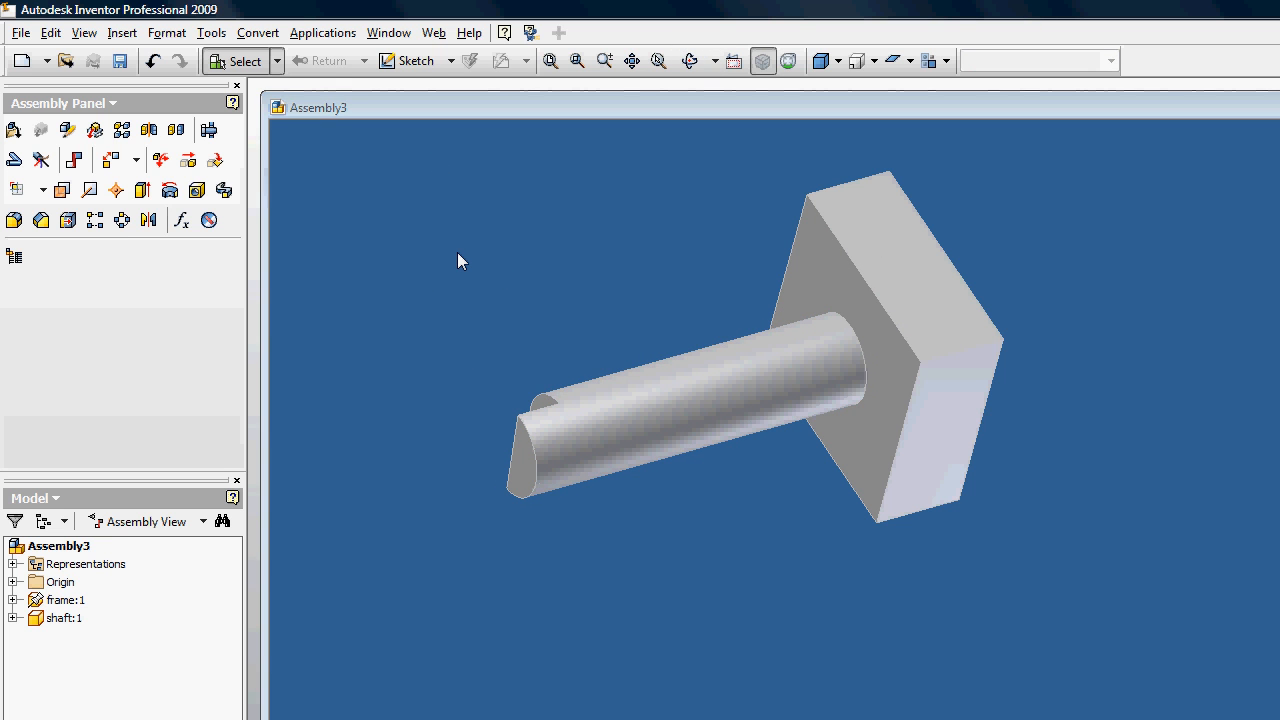
Step: Save the assembly as Assembly3 and switch to the Inventor Studio environment
key("ctrl+s")
left_click(1032, 700)
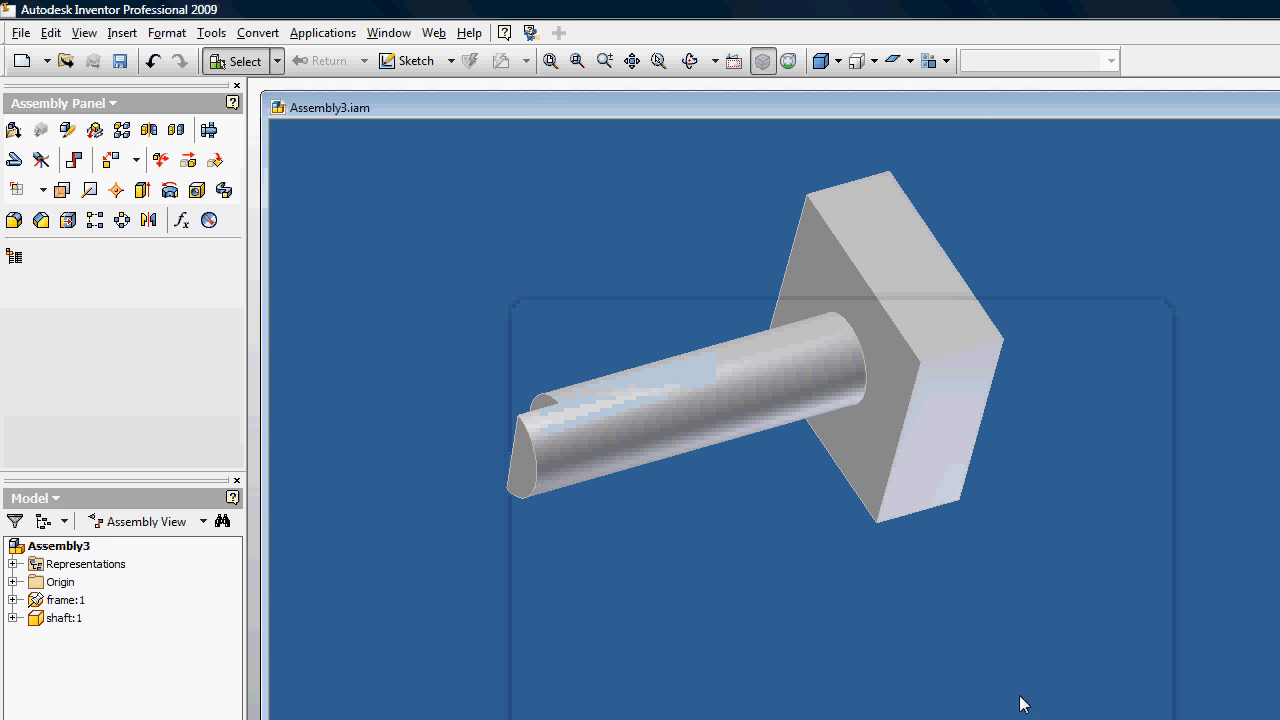
left_click(323, 33)
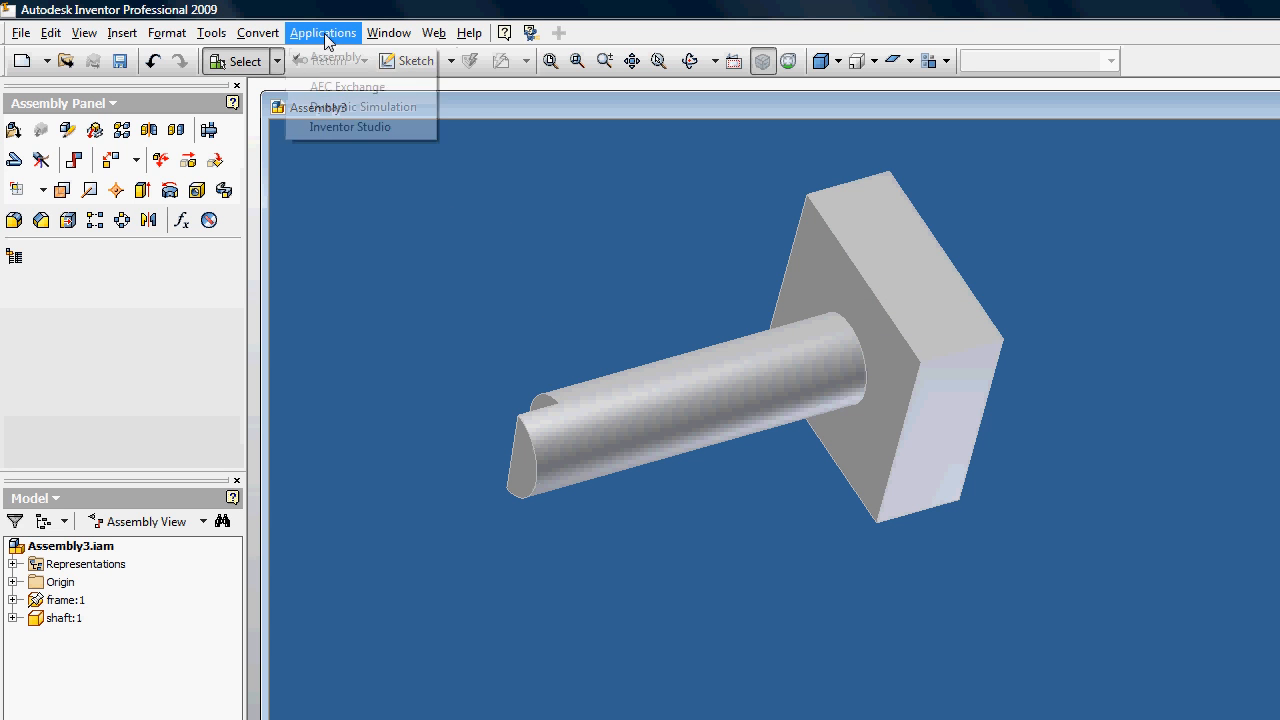
left_click(341, 128)
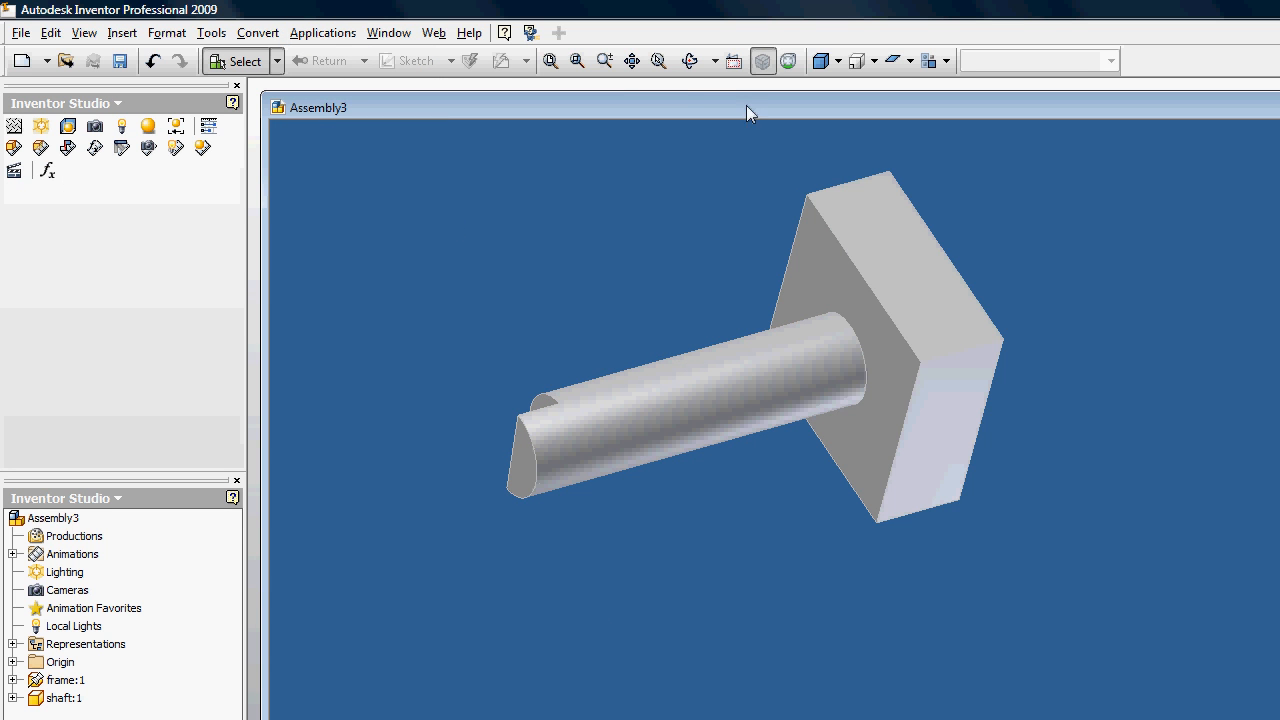
Step: Start a component animation for the shaft and rotate it about 55 degrees around its lengthwise axis
left_click(690, 61)
left_click_drag(823, 451, 806, 360)
key("Escape")
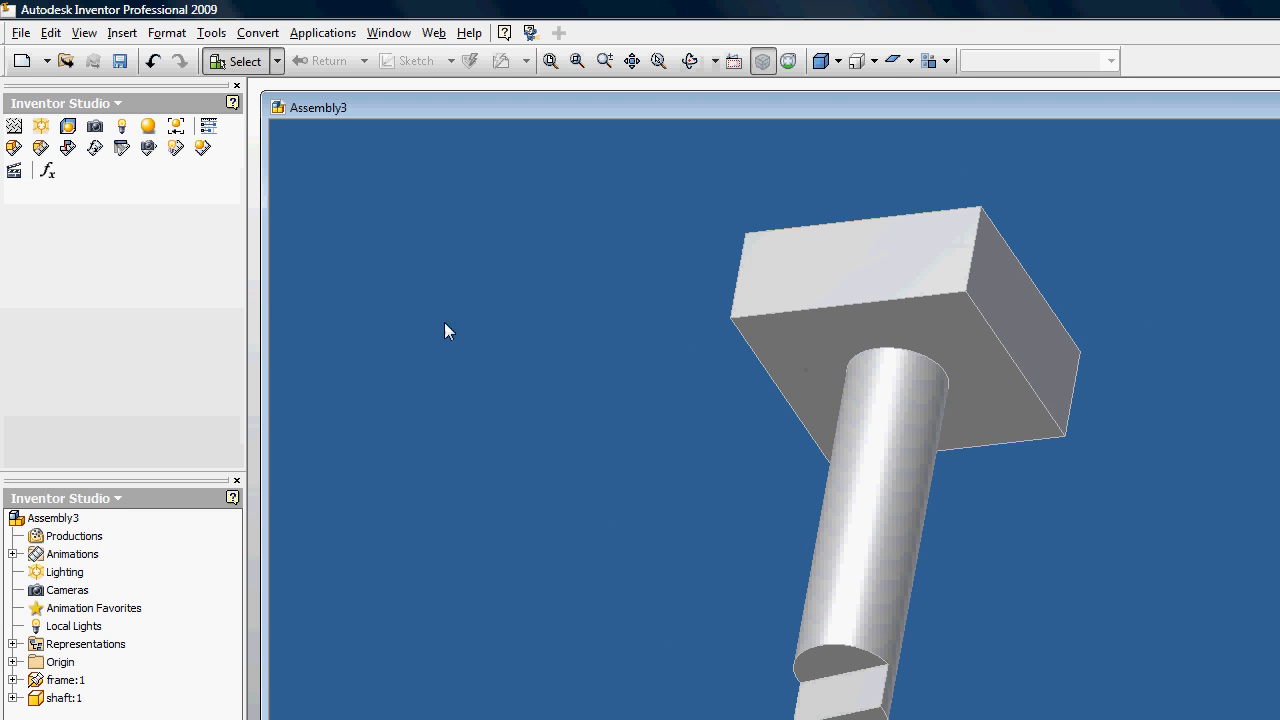
left_click(14, 148)
left_click(745, 540)
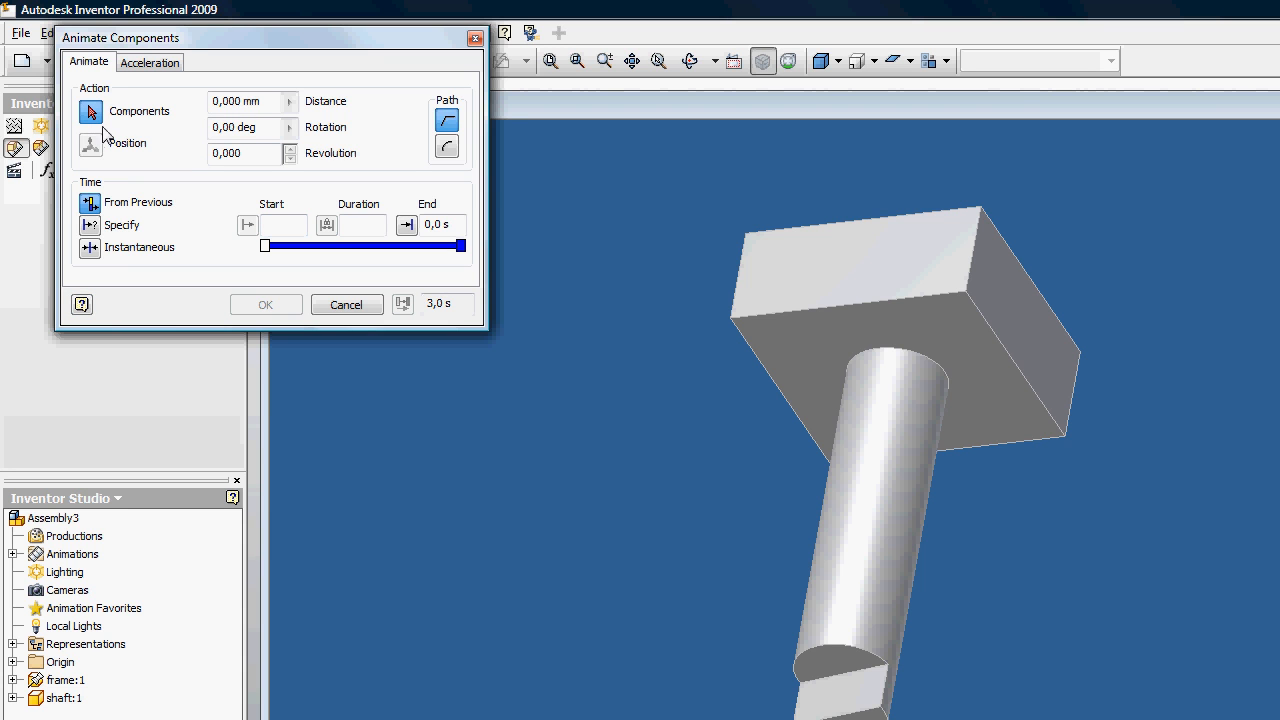
left_click(887, 565)
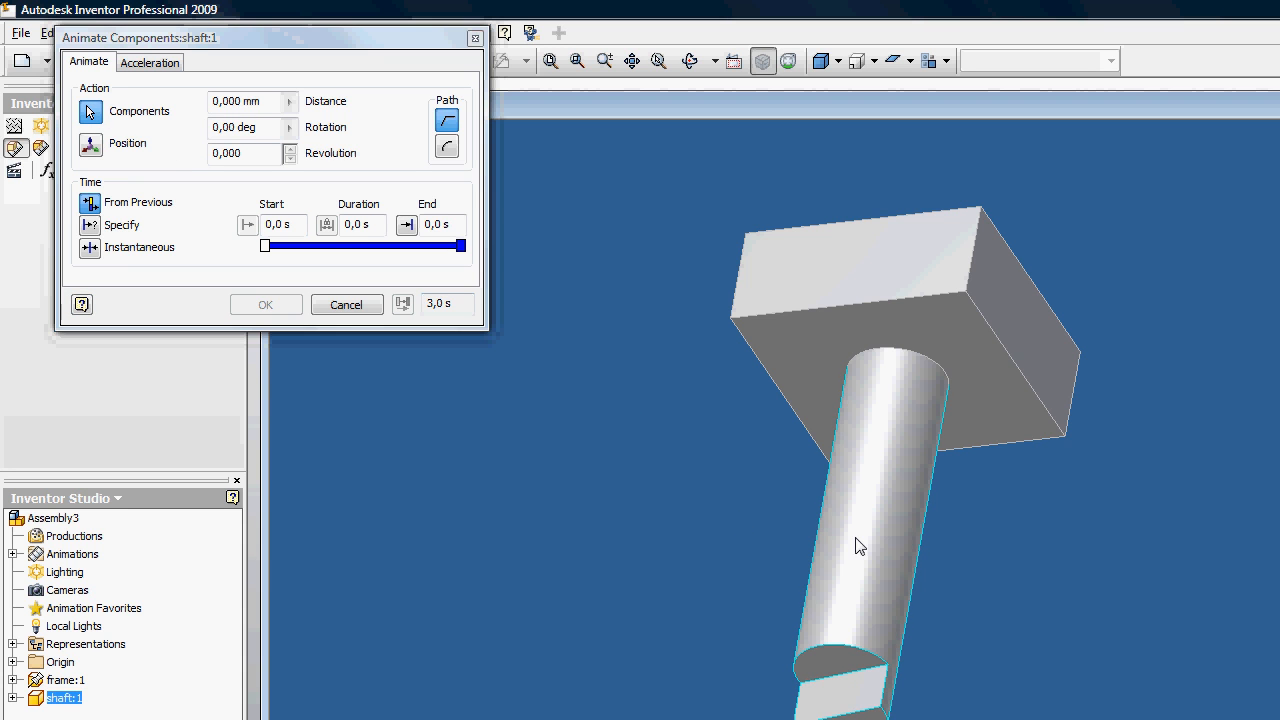
left_click(90, 148)
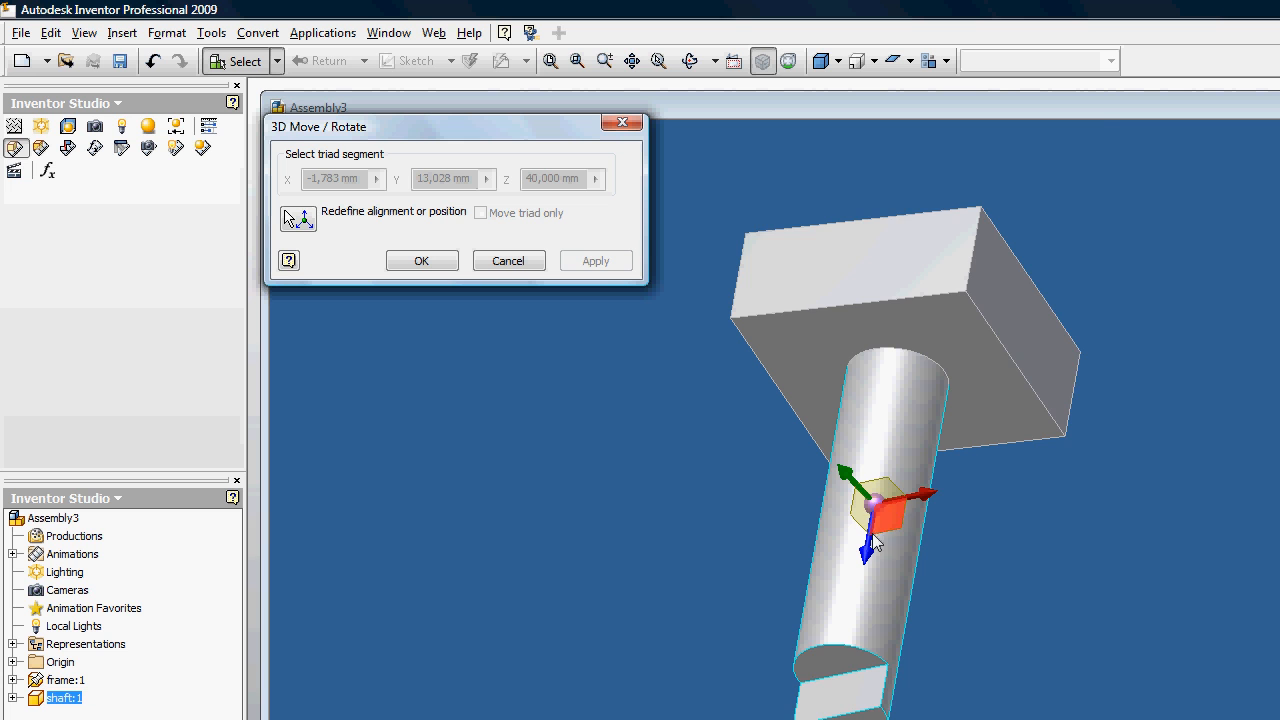
scroll(872, 533, "down", 2)
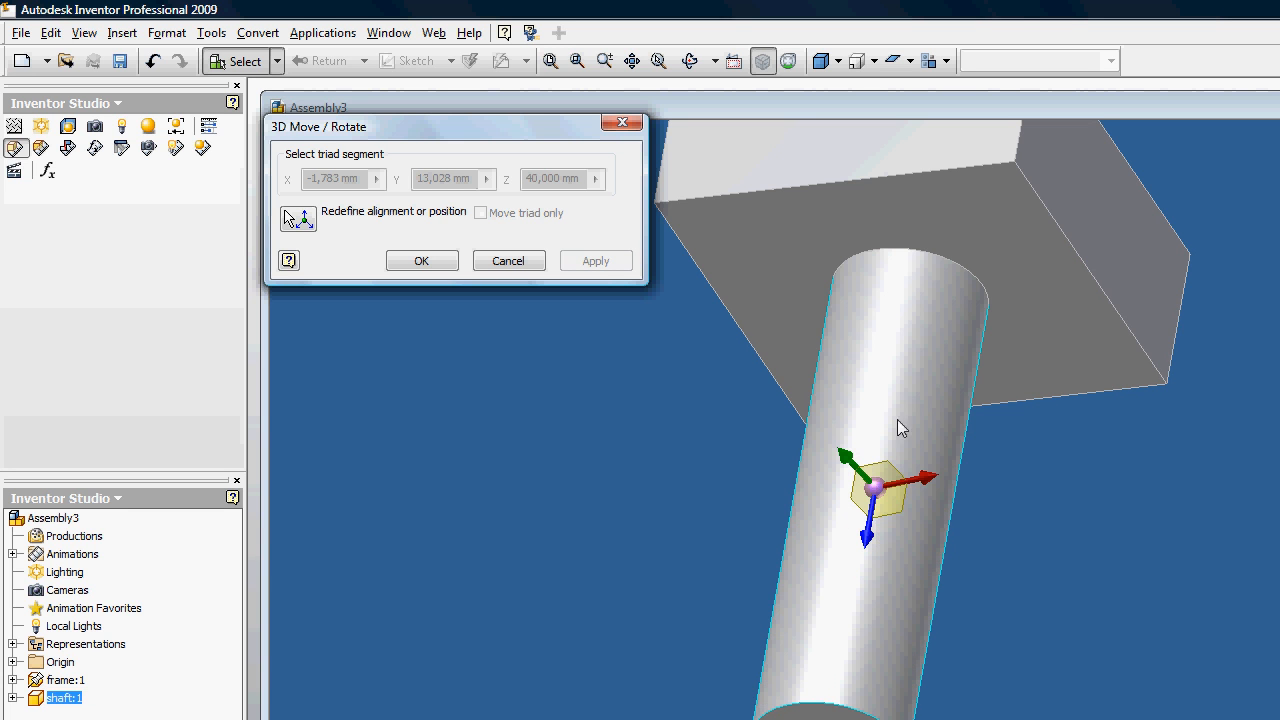
left_click(869, 514)
left_click_drag(869, 514, 920, 521)
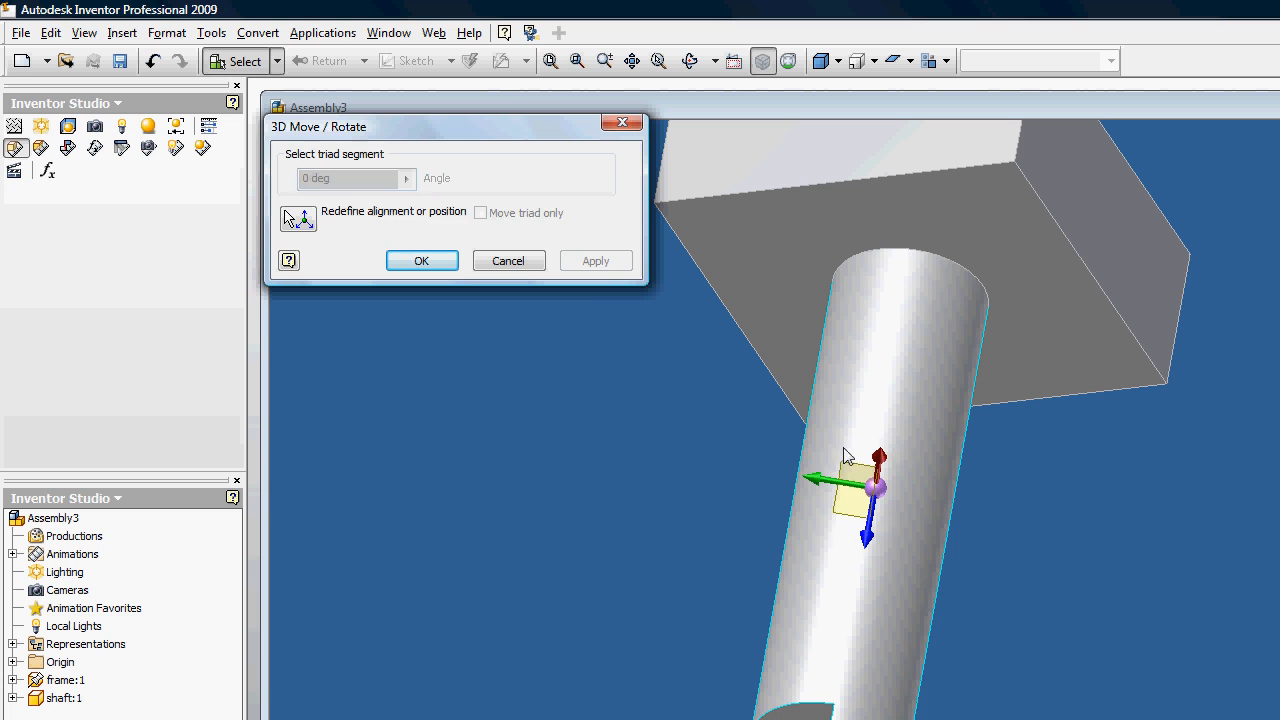
left_click(421, 260)
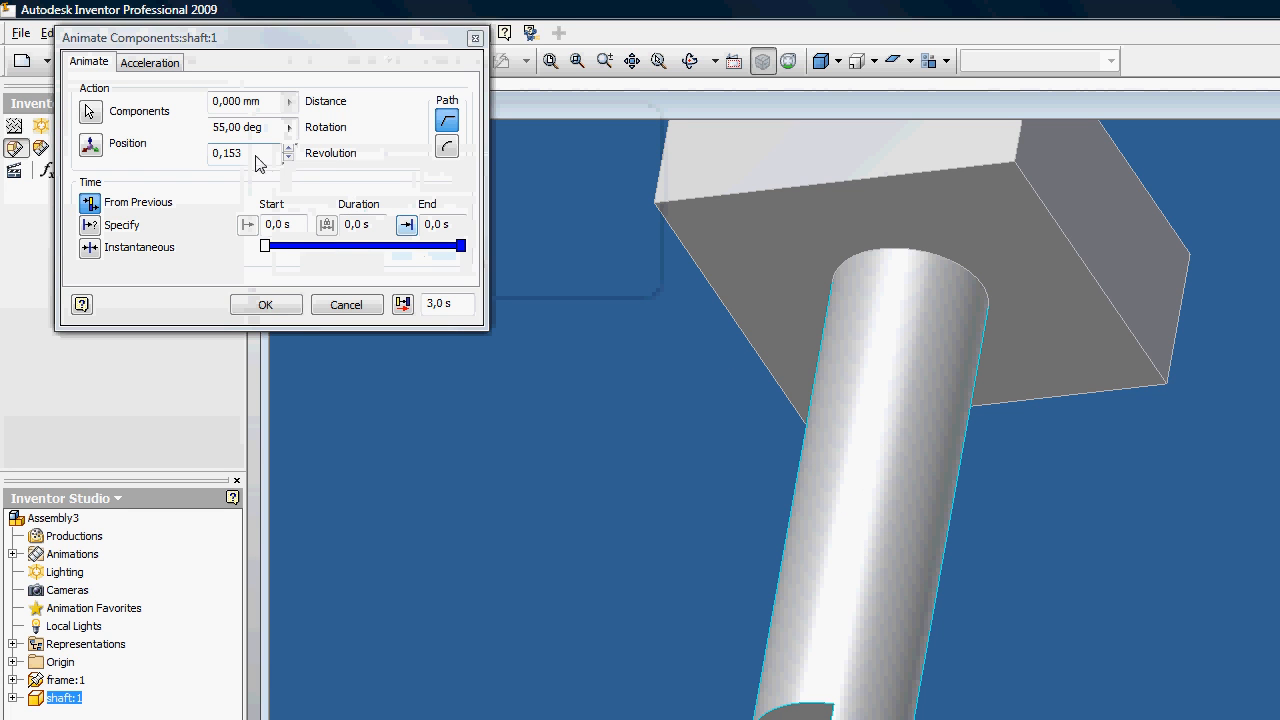
Step: Set the shaft animation to 10 revolutions with an end time of 20 s
type("20")
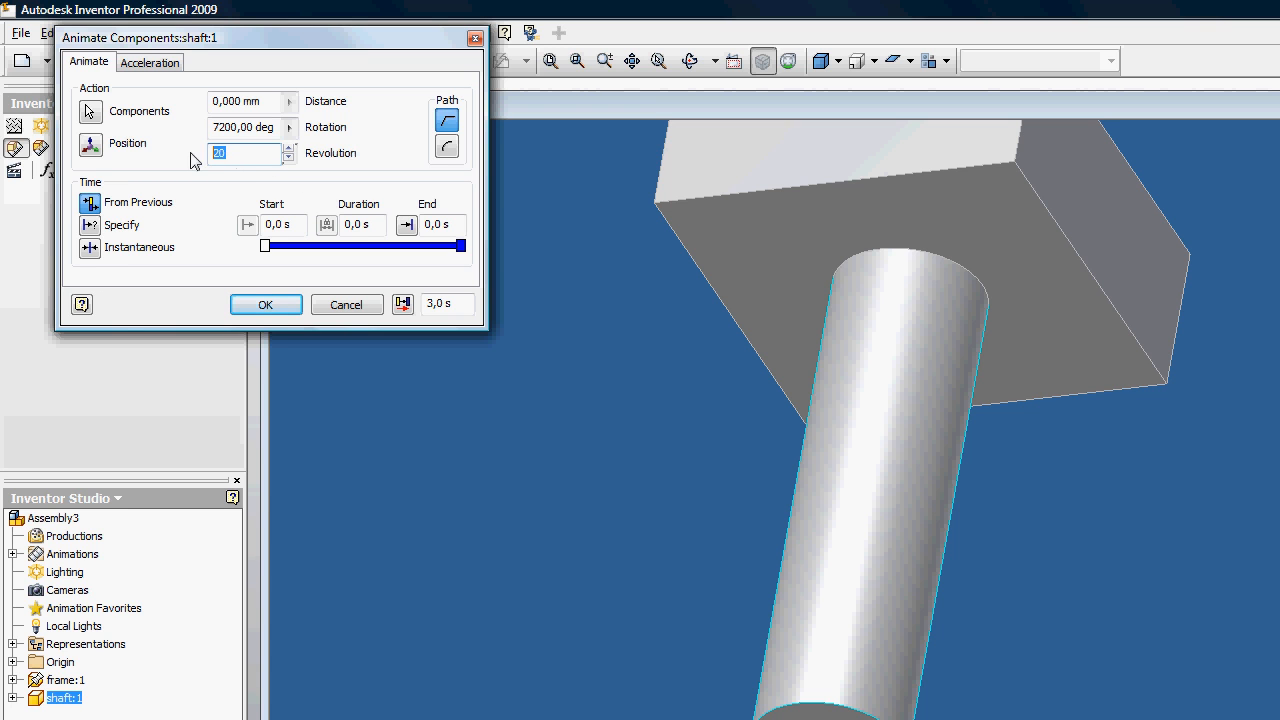
type("1")
left_click(427, 225)
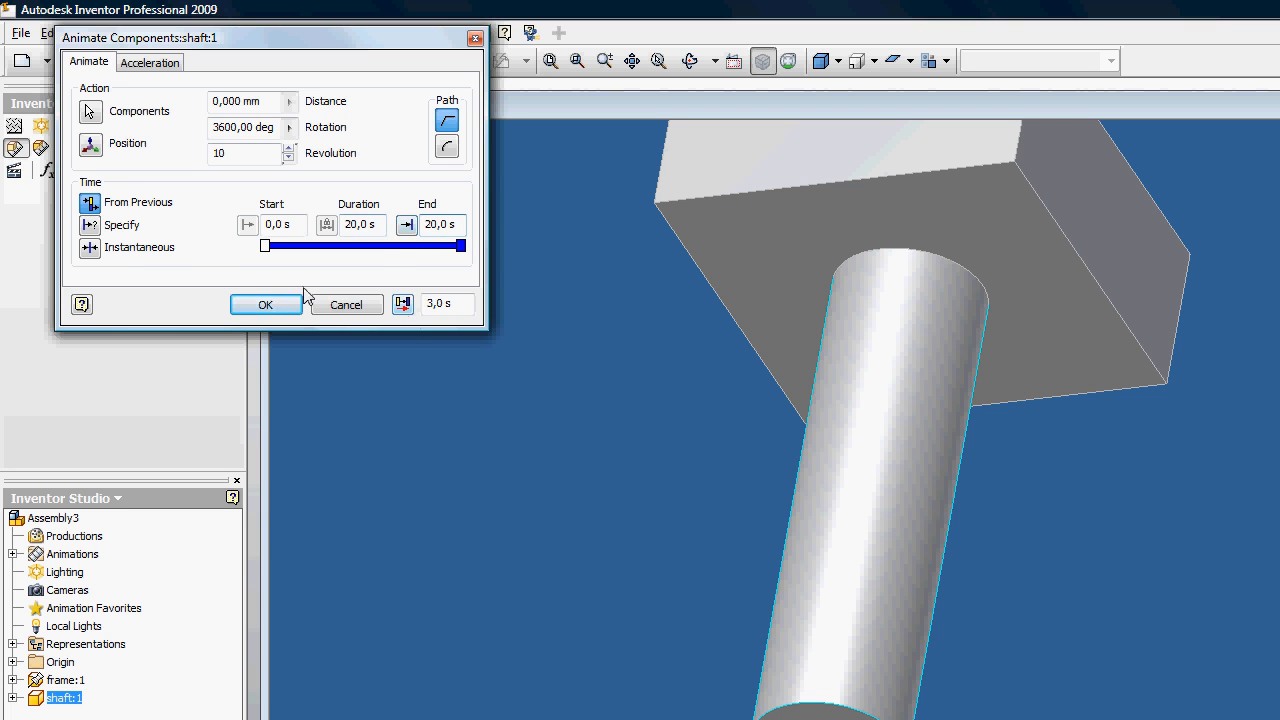
left_click(279, 310)
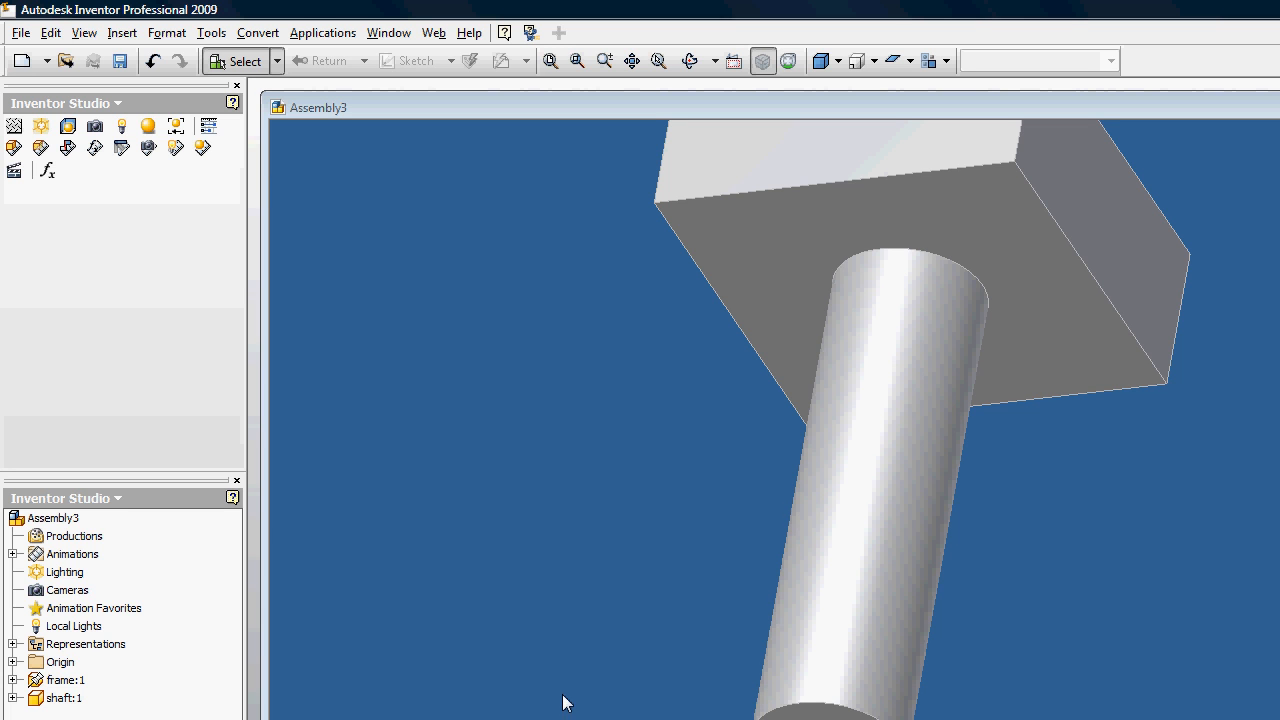
scroll(600, 610, "down", 2)
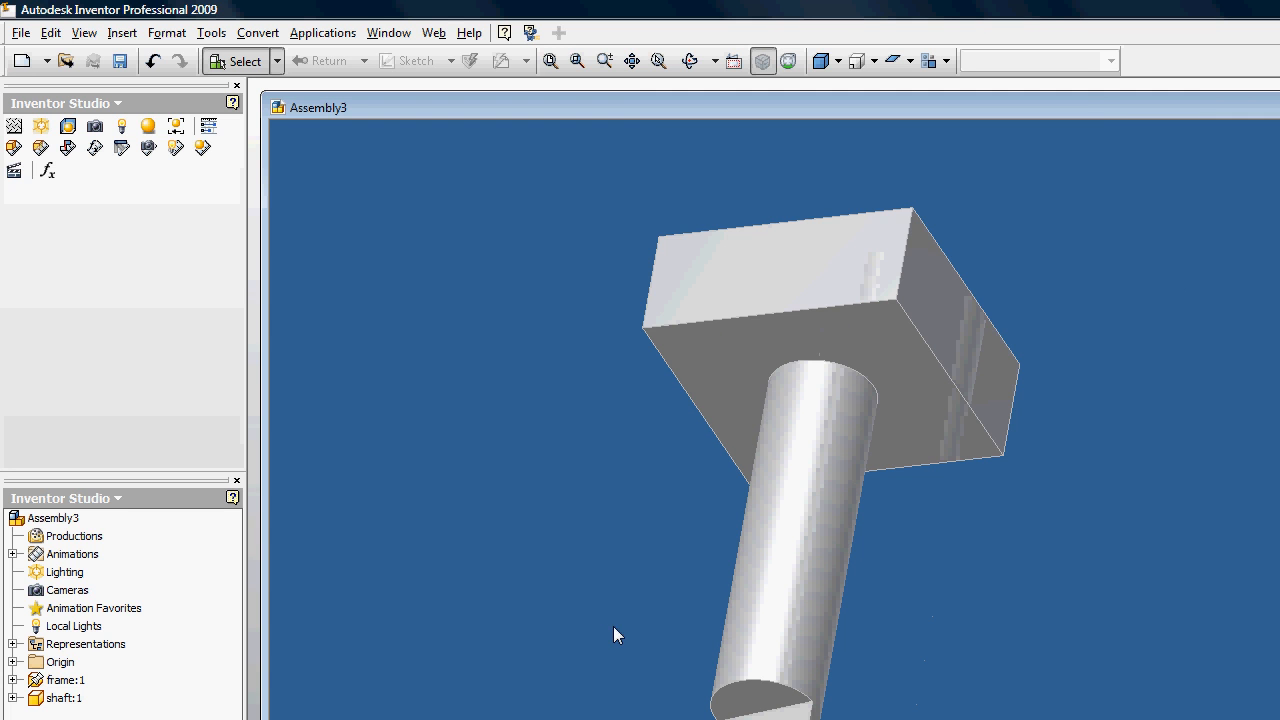
left_click(96, 130)
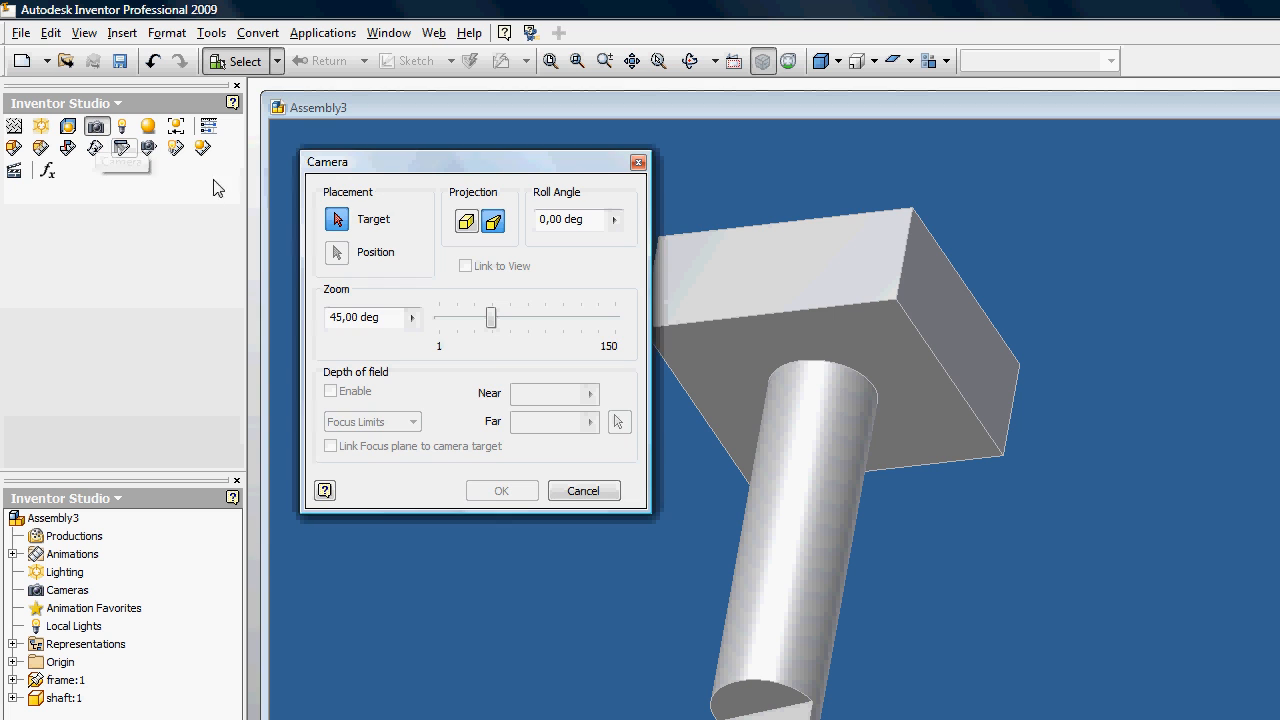
left_click(794, 337)
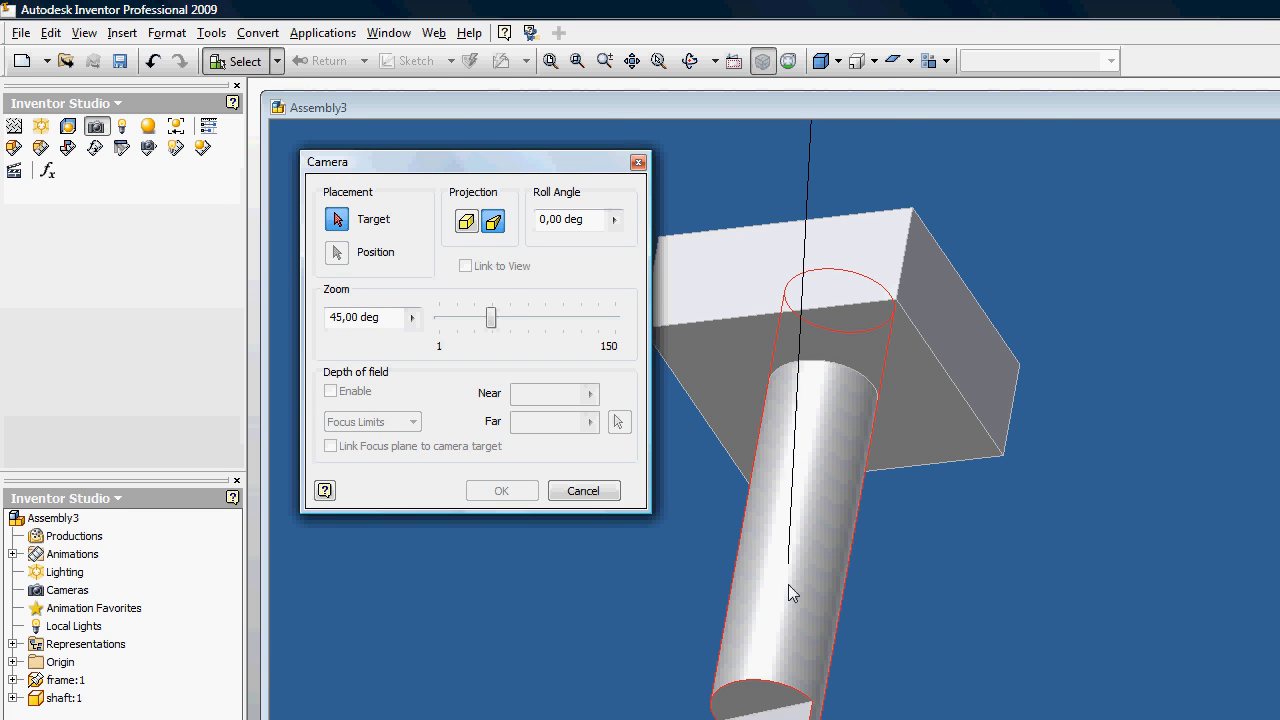
left_click(785, 668)
left_click(785, 668)
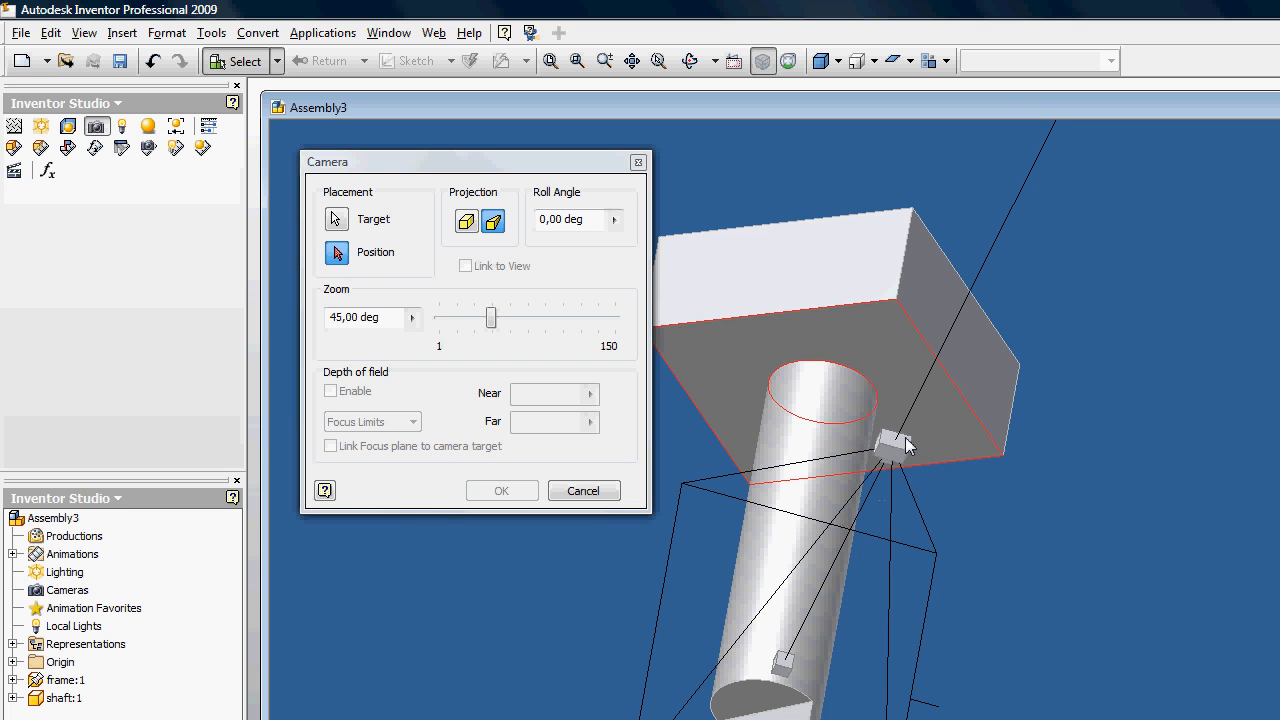
left_click(905, 446)
left_click(565, 491)
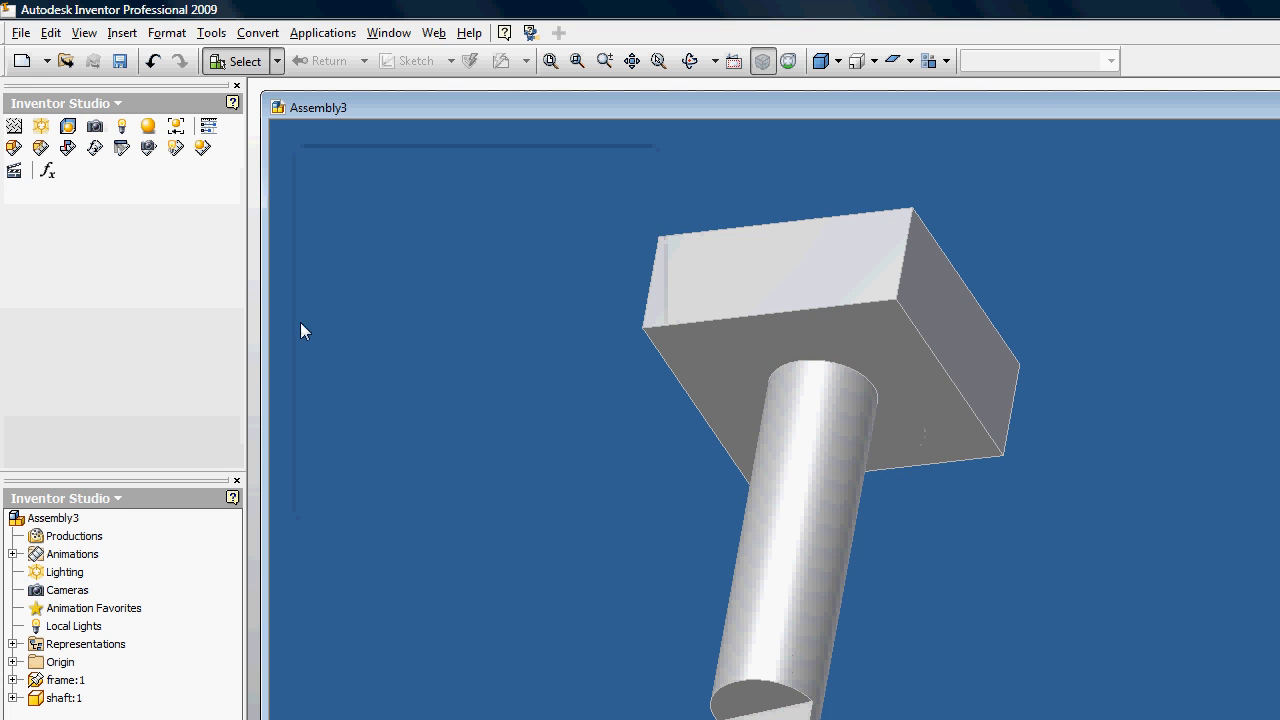
Step: Add a camera targeting the shaft near its notched end, positioned beside the shaft just off the frame's near edge
left_click(95, 126)
left_click(782, 655)
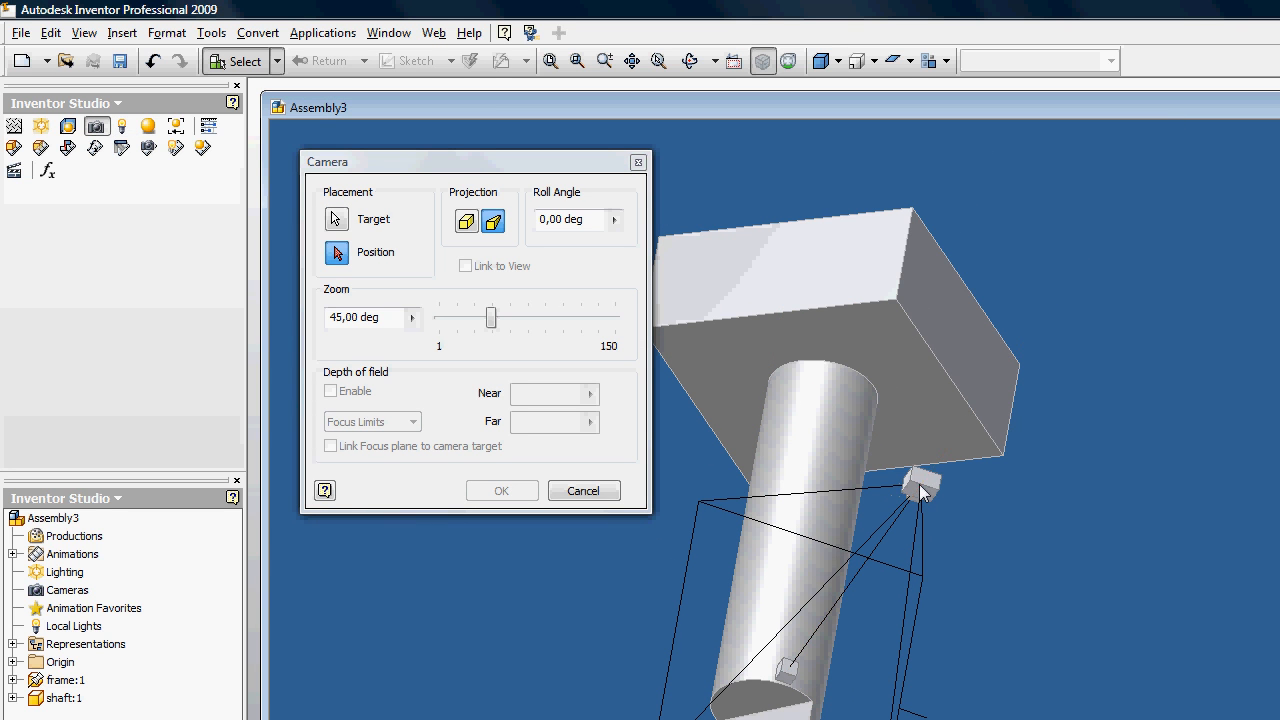
left_click(919, 484)
left_click(501, 490)
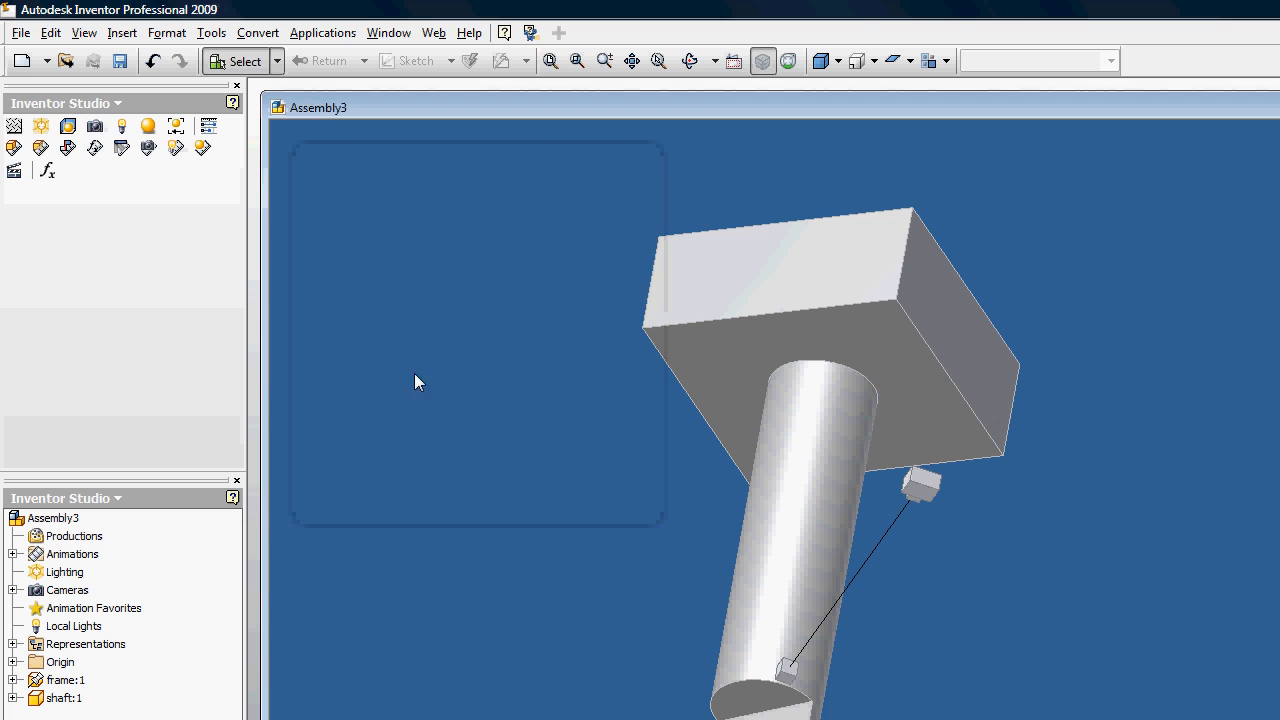
Step: Add a second camera targeting the flat end face of the shaft's notch, positioned out beyond the shaft's notched end
left_click(95, 126)
scroll(780, 572, "up", 5)
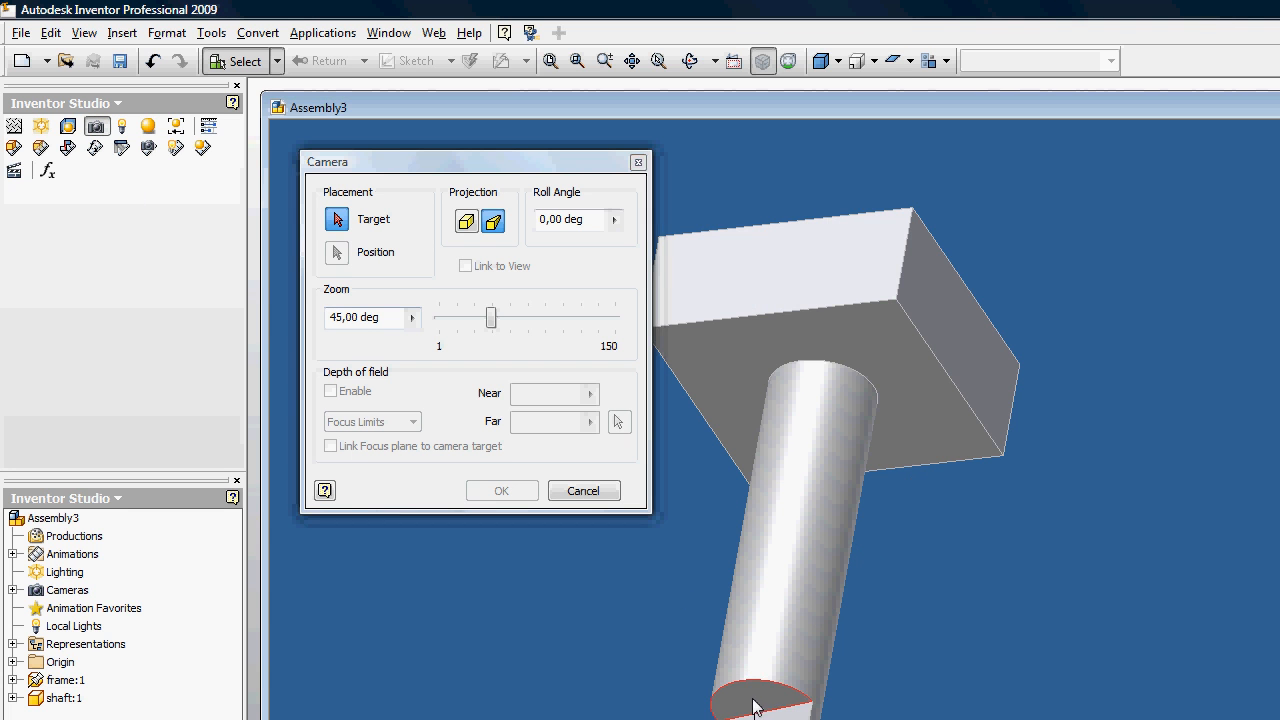
left_click(780, 572)
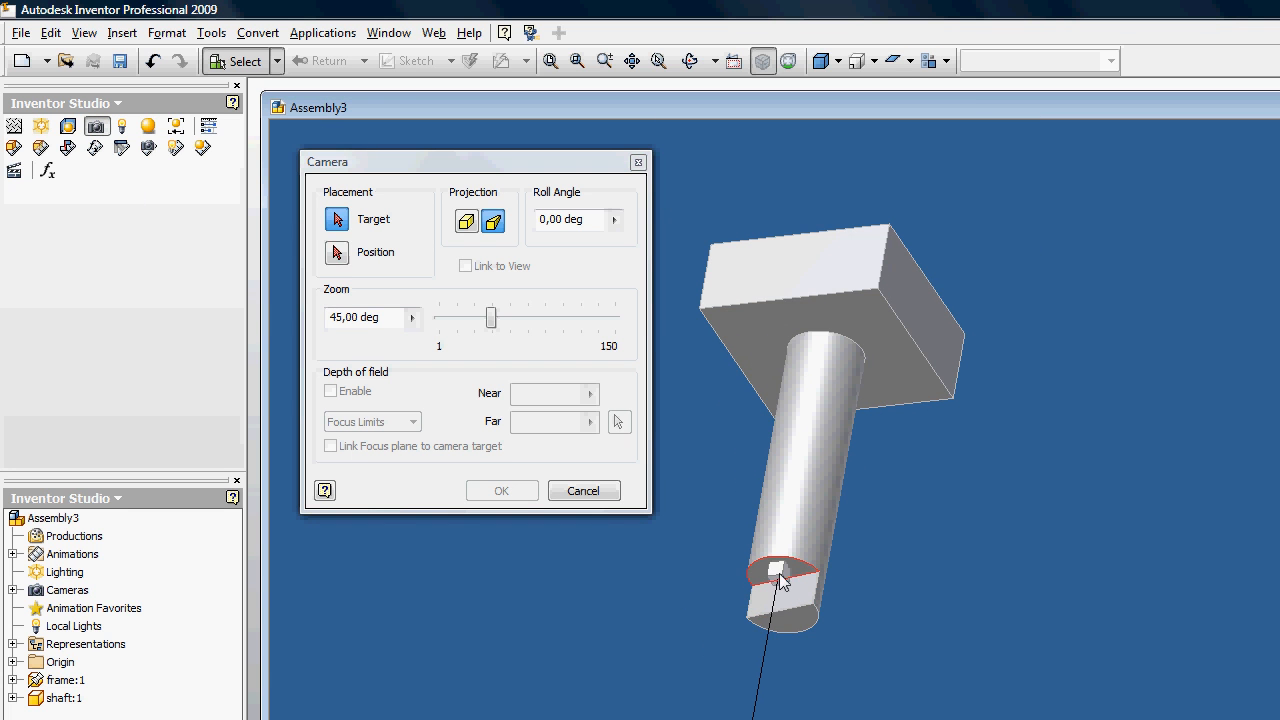
left_click(755, 703)
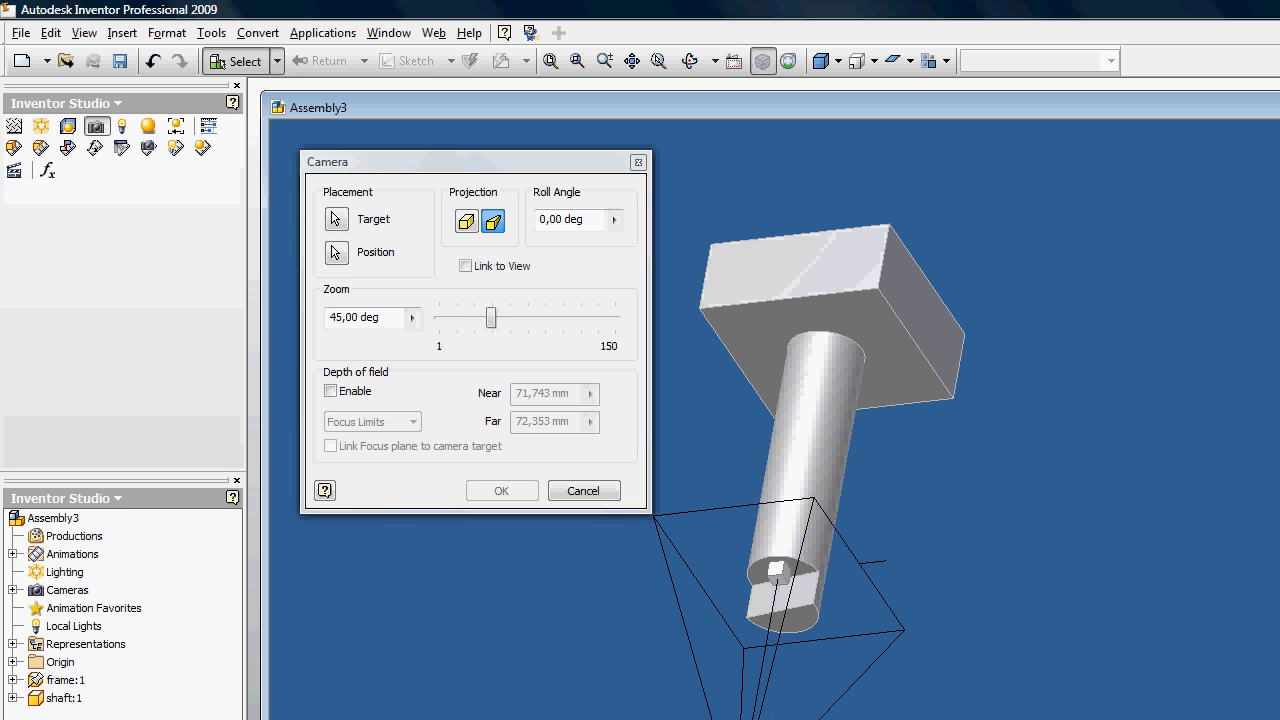
left_click(503, 489)
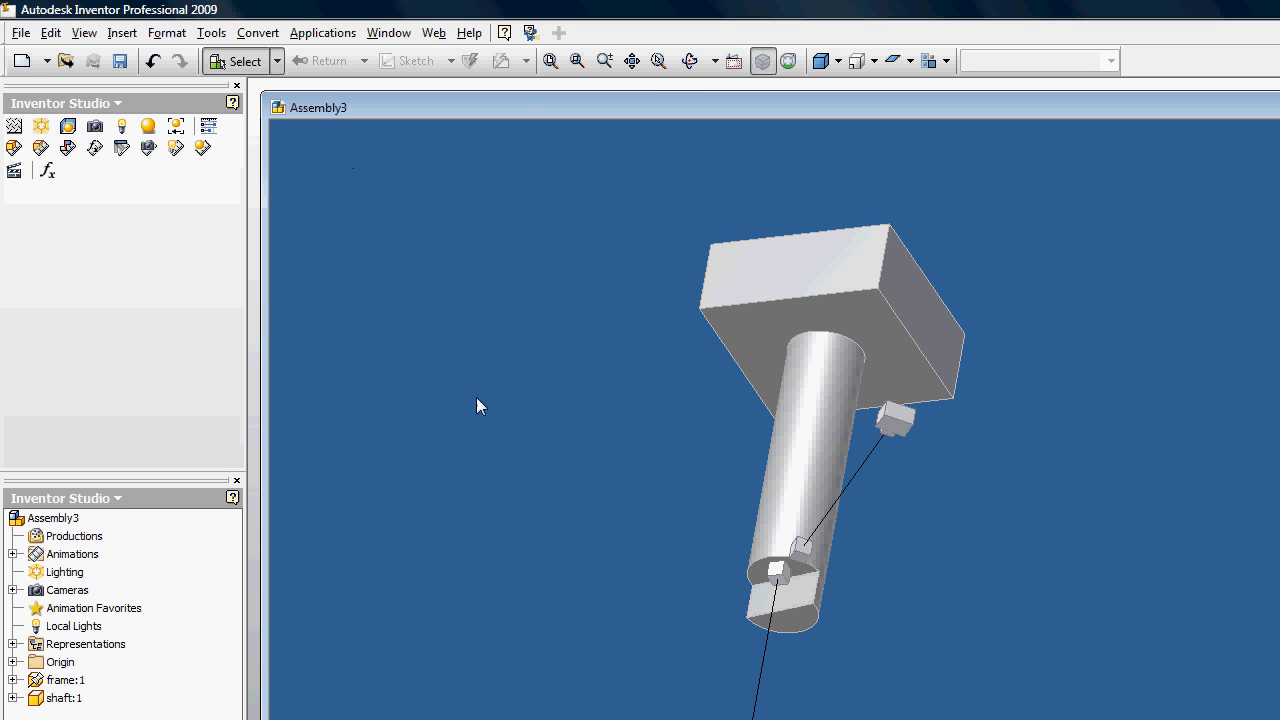
Step: Shrink the Assembly3 window and place the animation timeline over its lower edge, keeping the model and both cameras in view
left_click(690, 61)
left_click_drag(749, 223, 752, 570)
left_click_drag(716, 432, 450, 400)
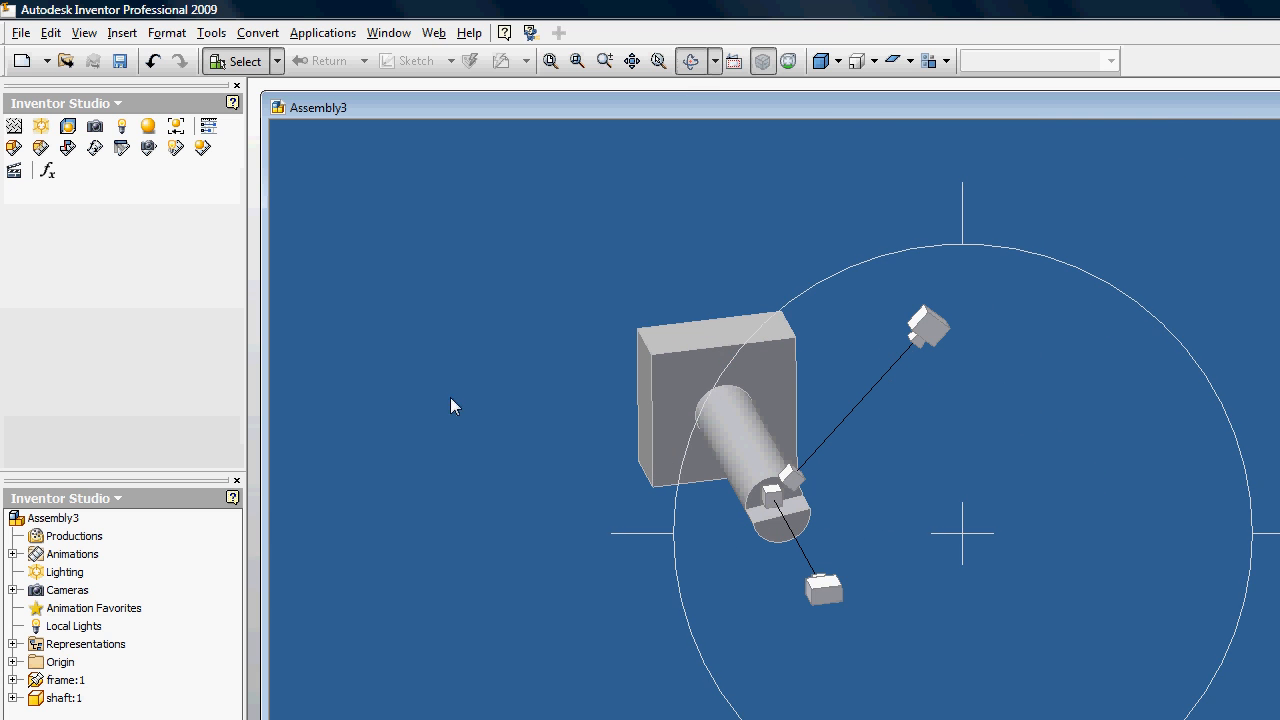
key("Escape")
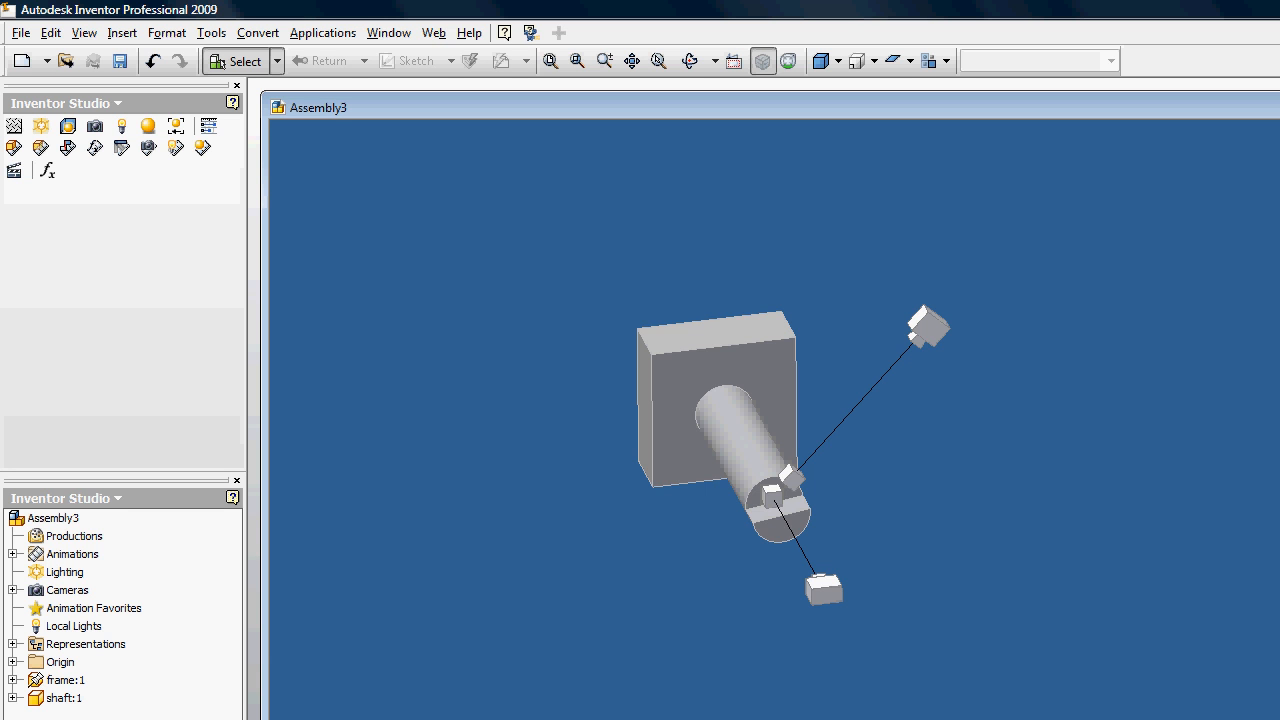
left_click_drag(1279, 719, 1153, 586)
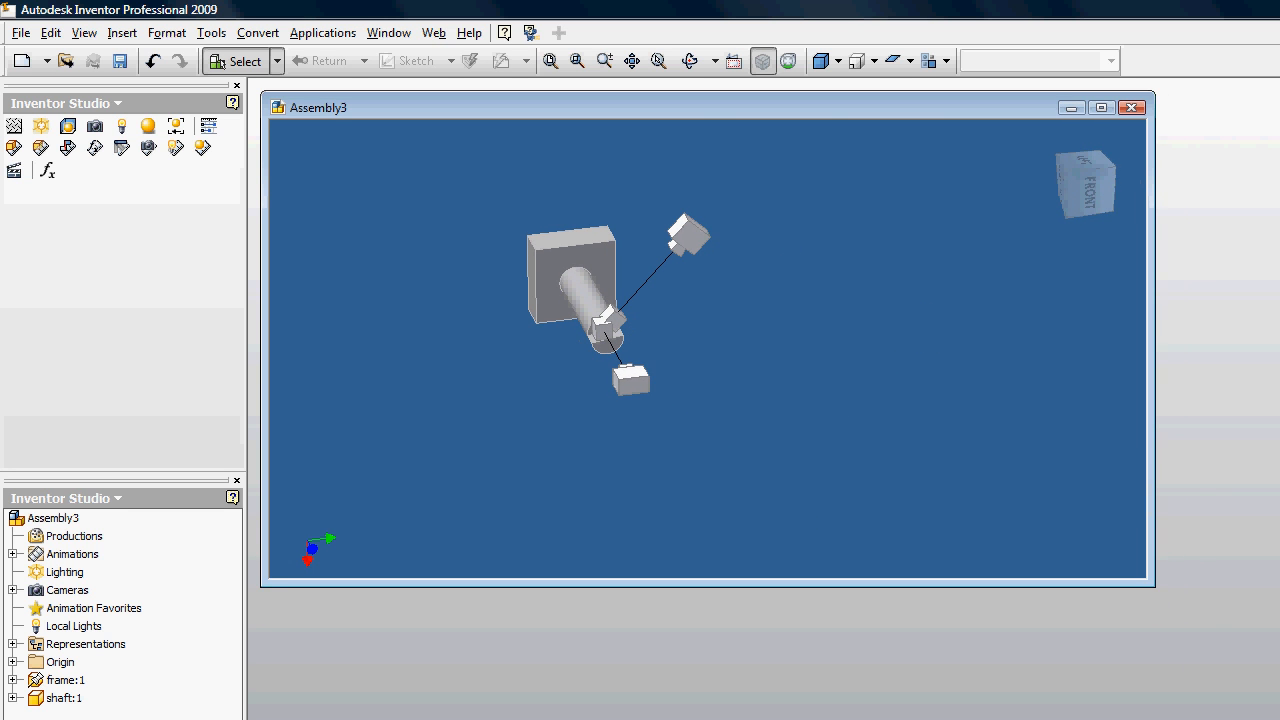
left_click_drag(1097, 719, 1234, 551)
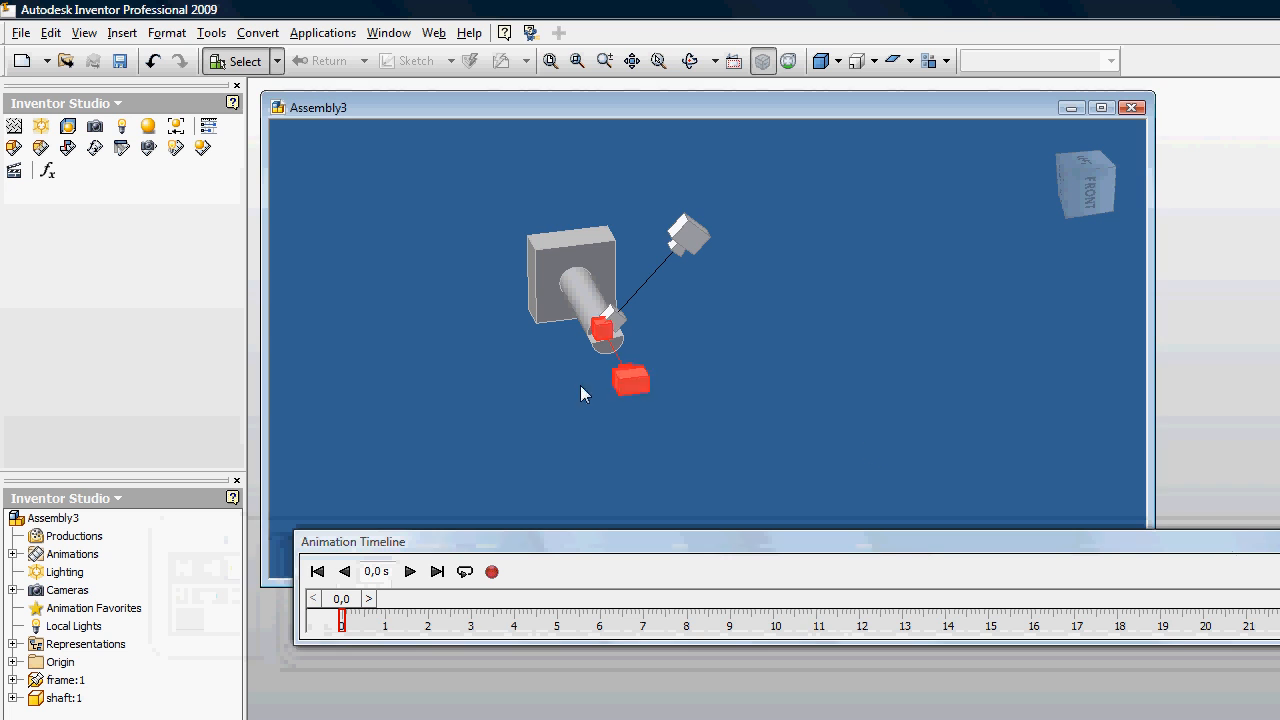
Step: Start a camera animation for Camera1 and open its camera definition
left_click(689, 61)
left_click_drag(789, 397, 683, 320)
key("Escape")
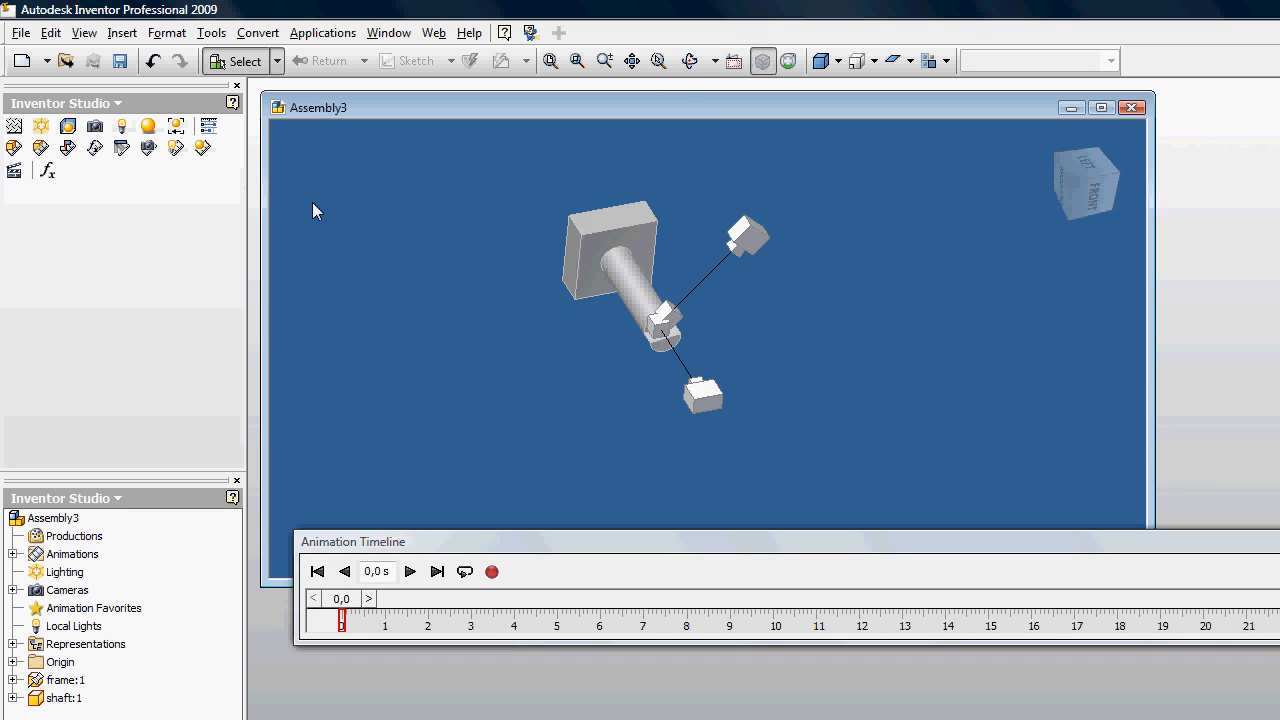
left_click(148, 148)
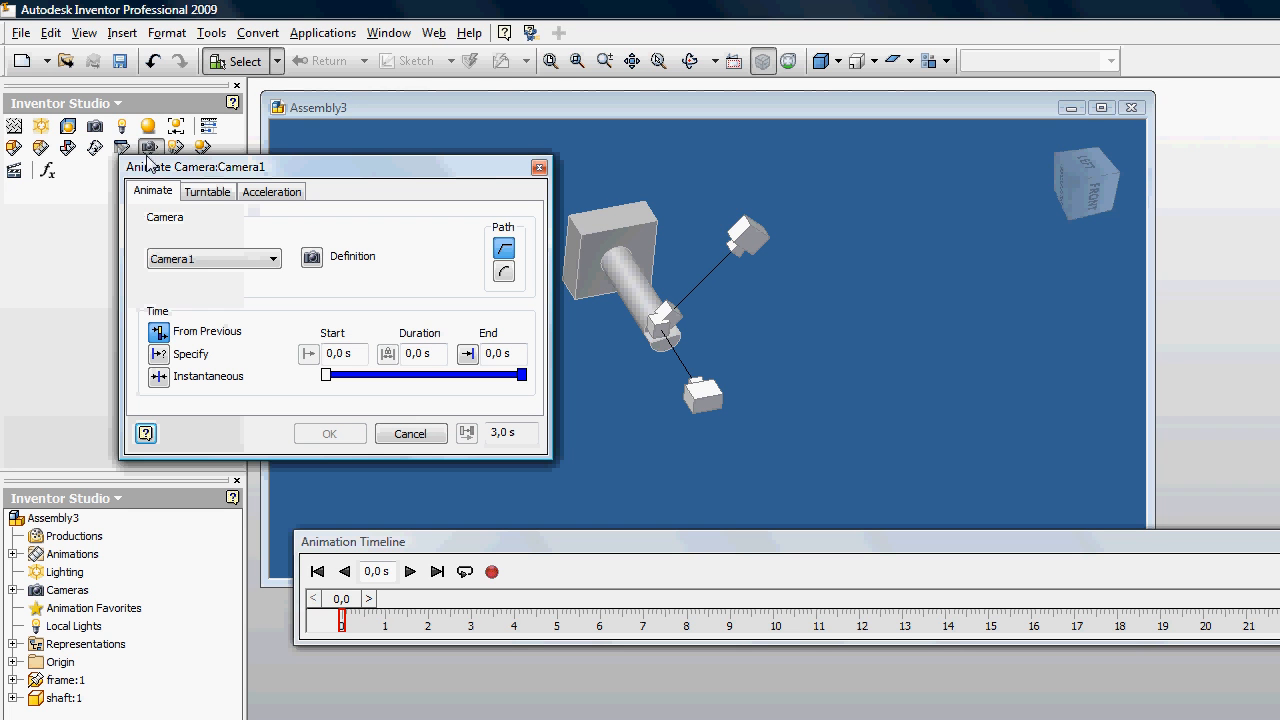
left_click(260, 259)
left_click(204, 287)
left_click(240, 259)
left_click(190, 274)
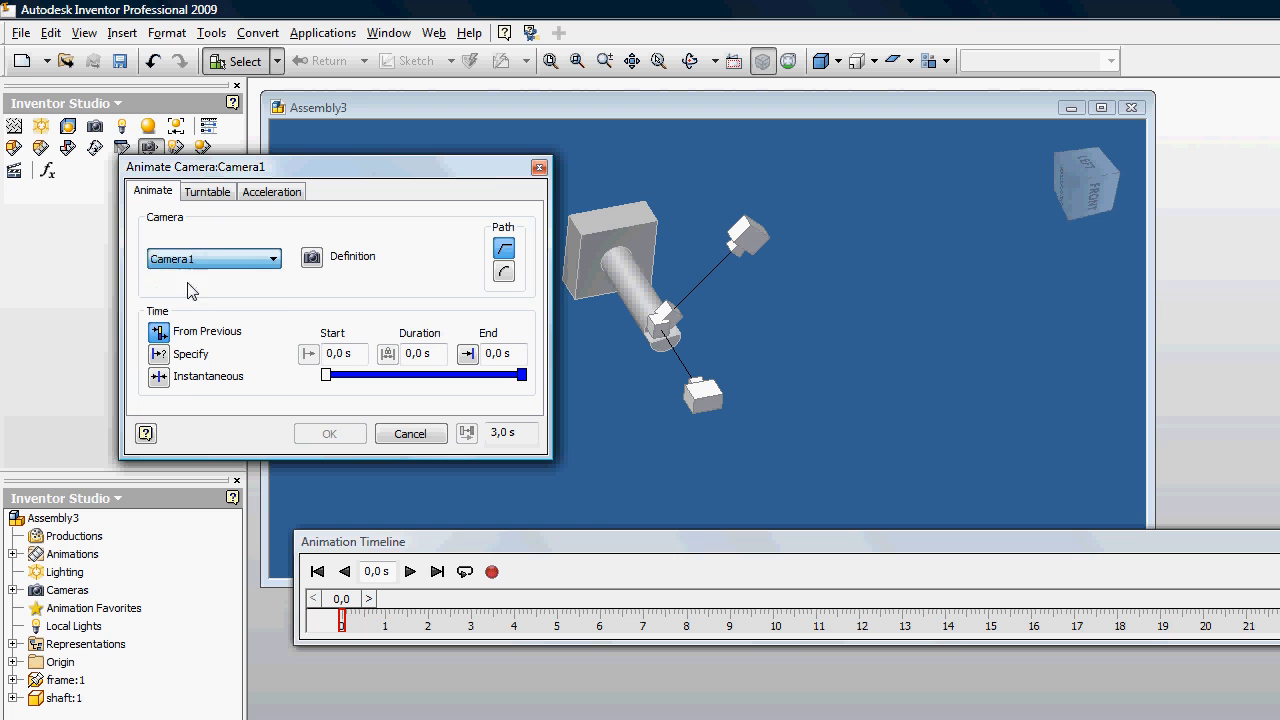
left_click(311, 257)
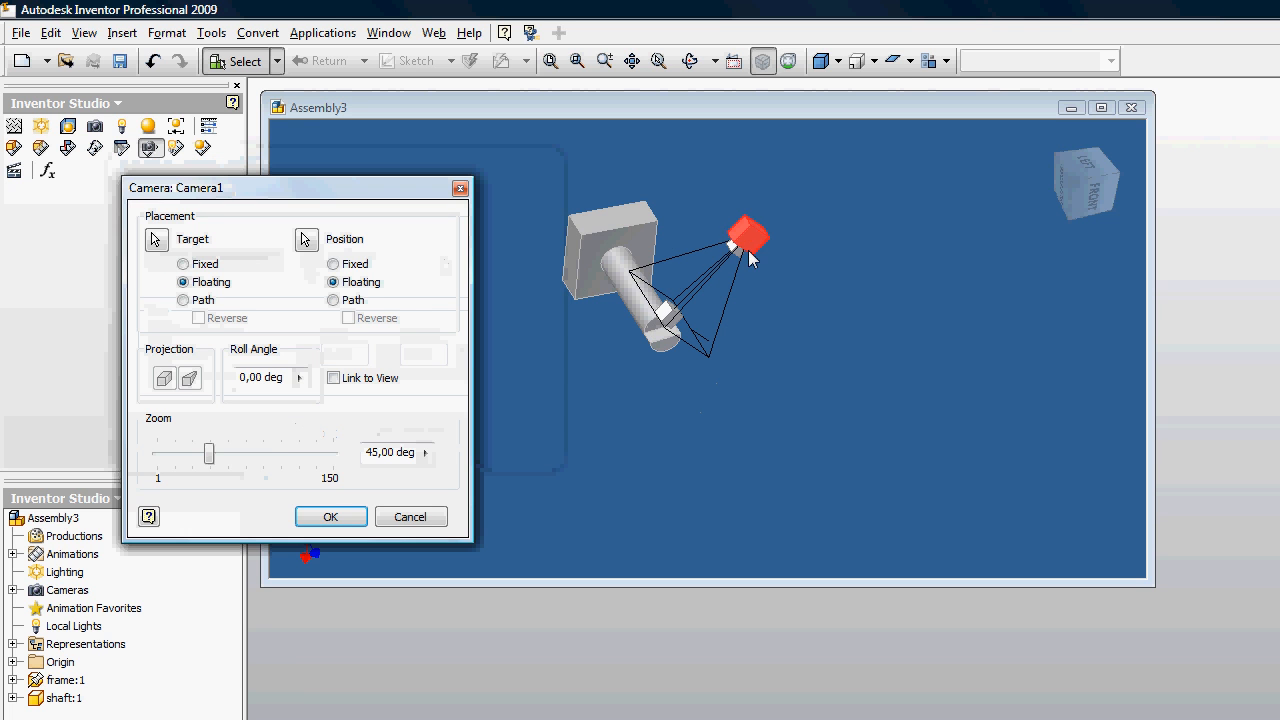
Step: Move Camera1's animated position to about X 31, Y -109, Z 201 mm, on the opposite side of the shaft, and accept the definition
left_click(743, 233)
left_click_drag(803, 235, 884, 212)
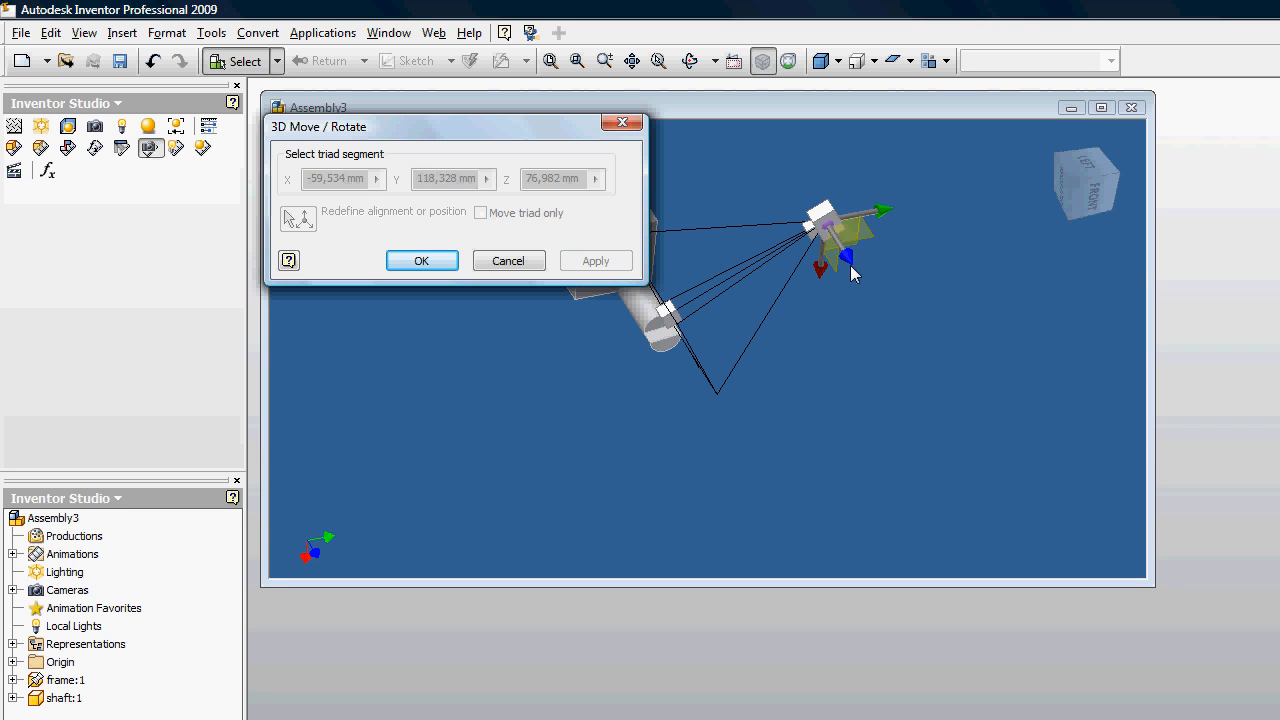
left_click_drag(851, 273, 903, 527)
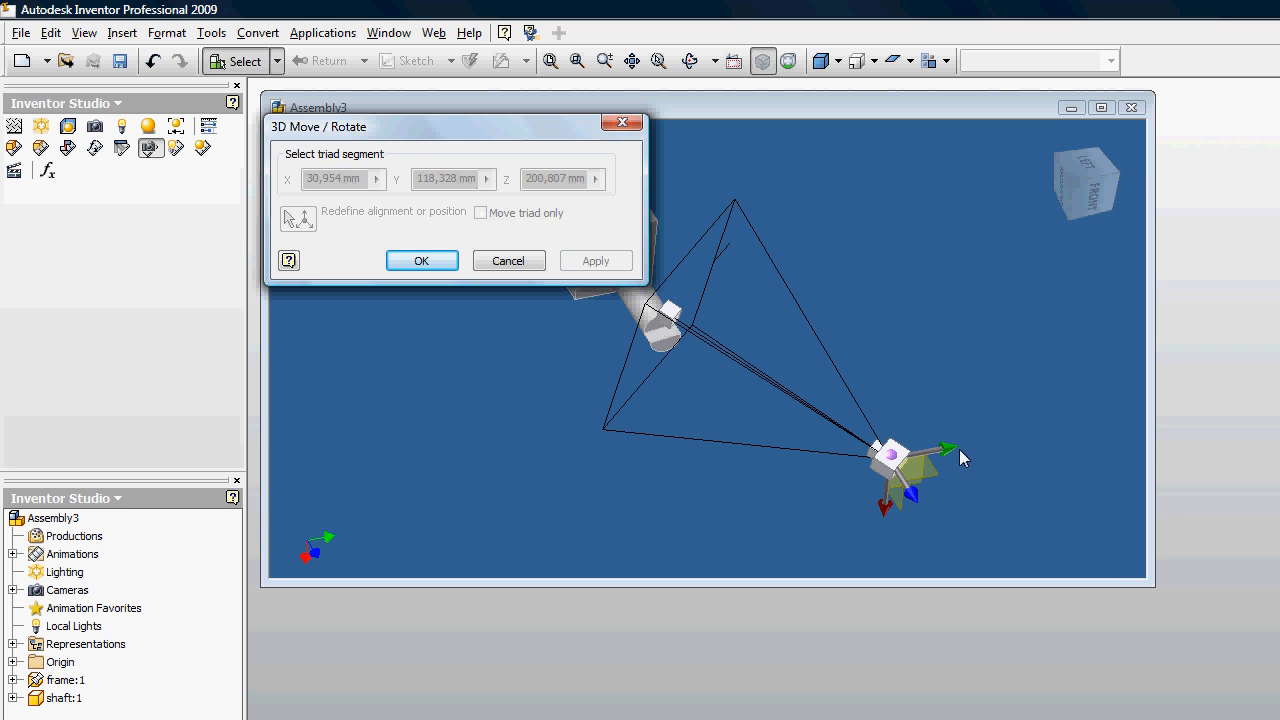
left_click_drag(959, 458, 603, 512)
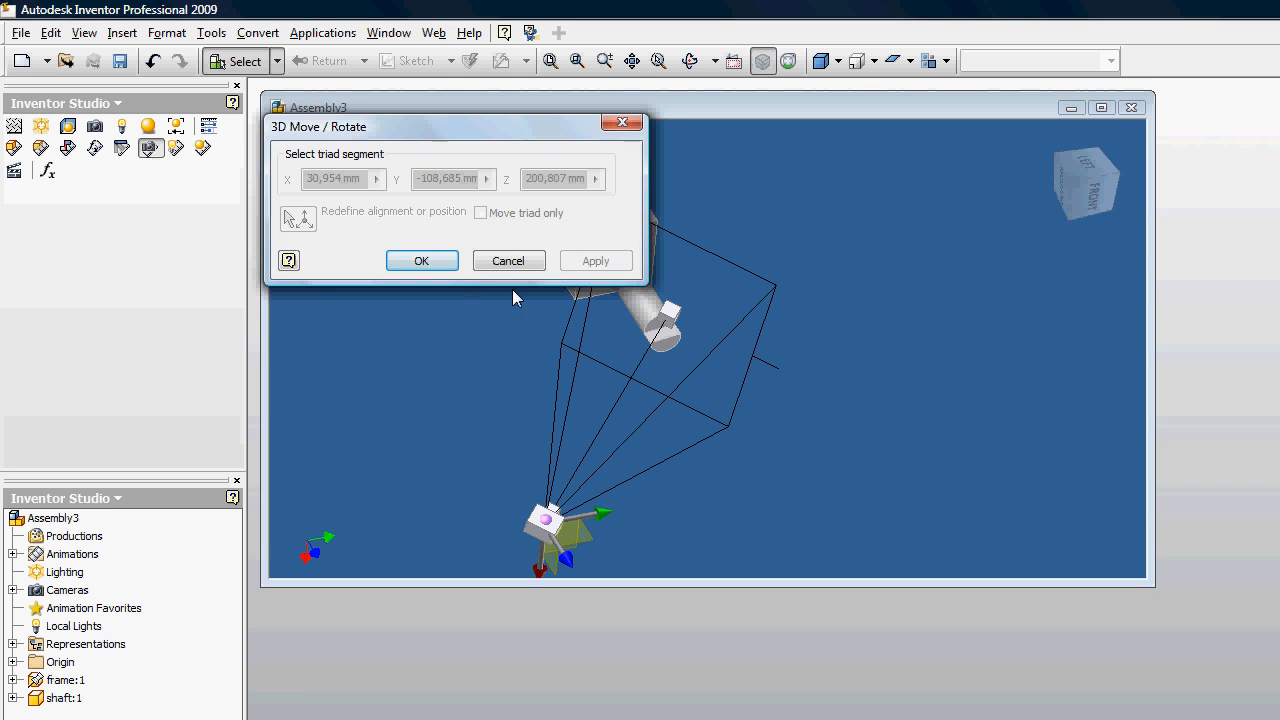
left_click(446, 262)
left_click(331, 517)
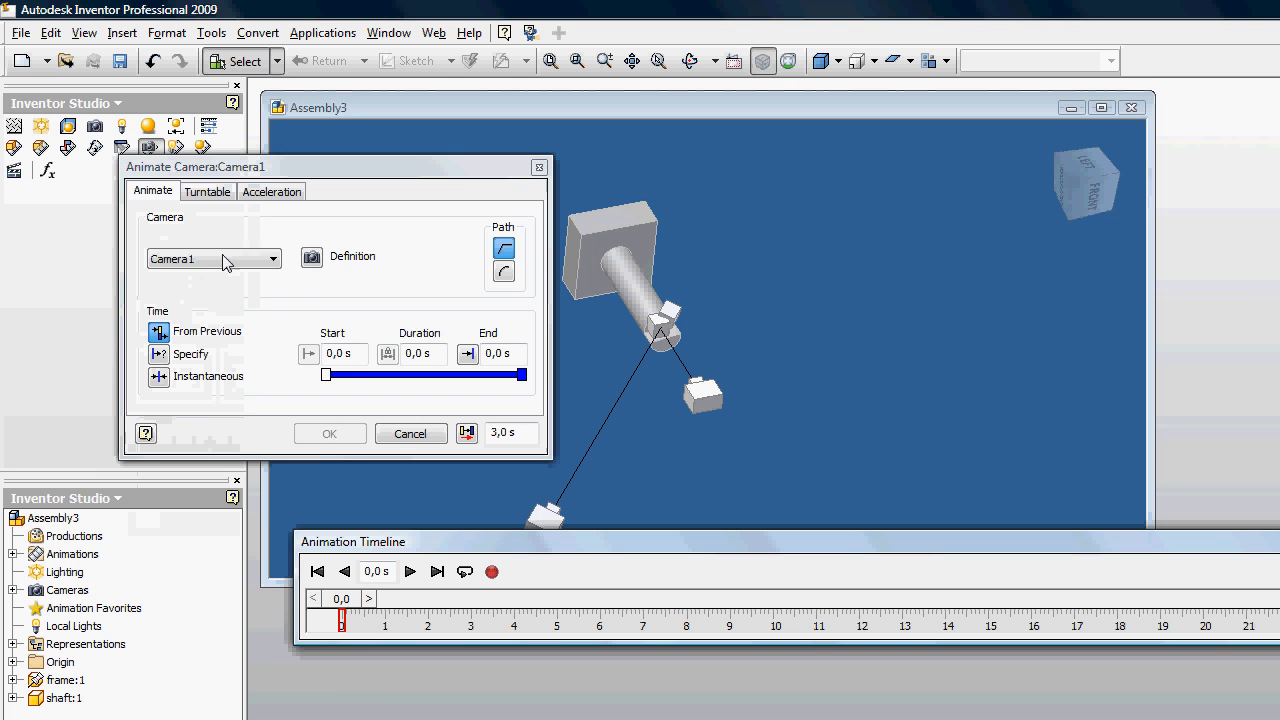
Step: Set the Camera1 animation's end time to 10 s and accept it
left_click(496, 358)
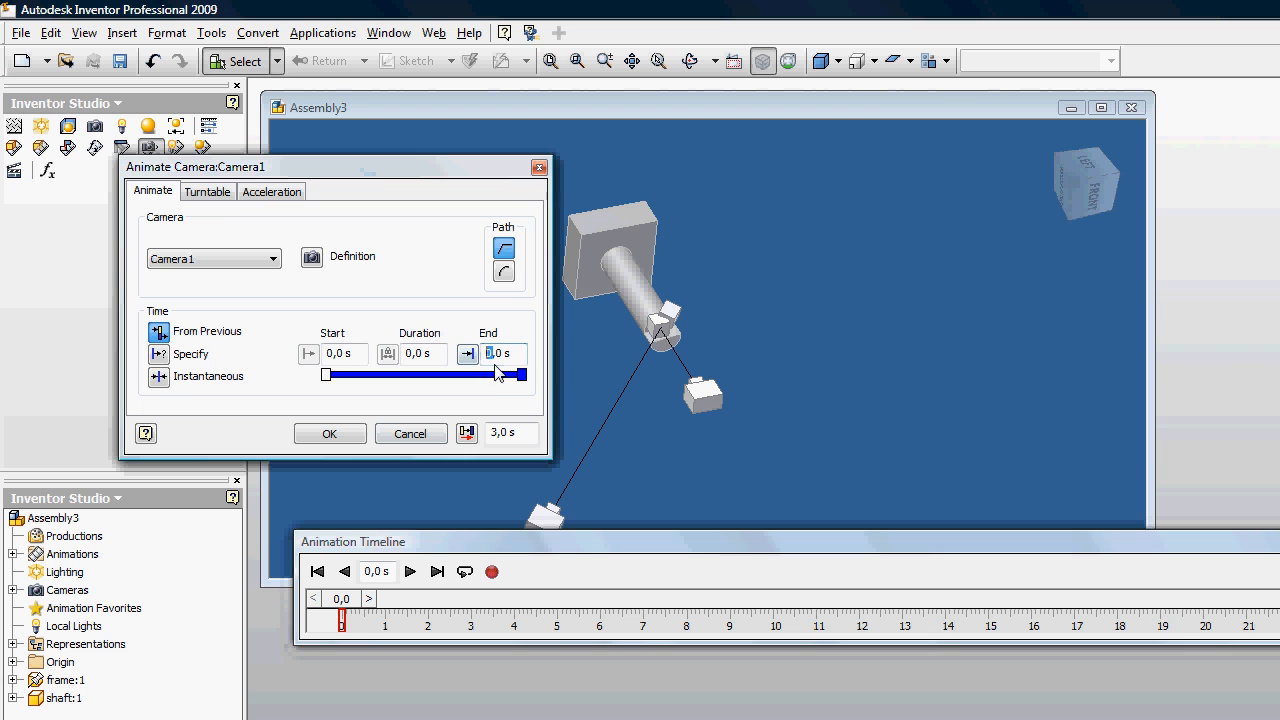
type("1")
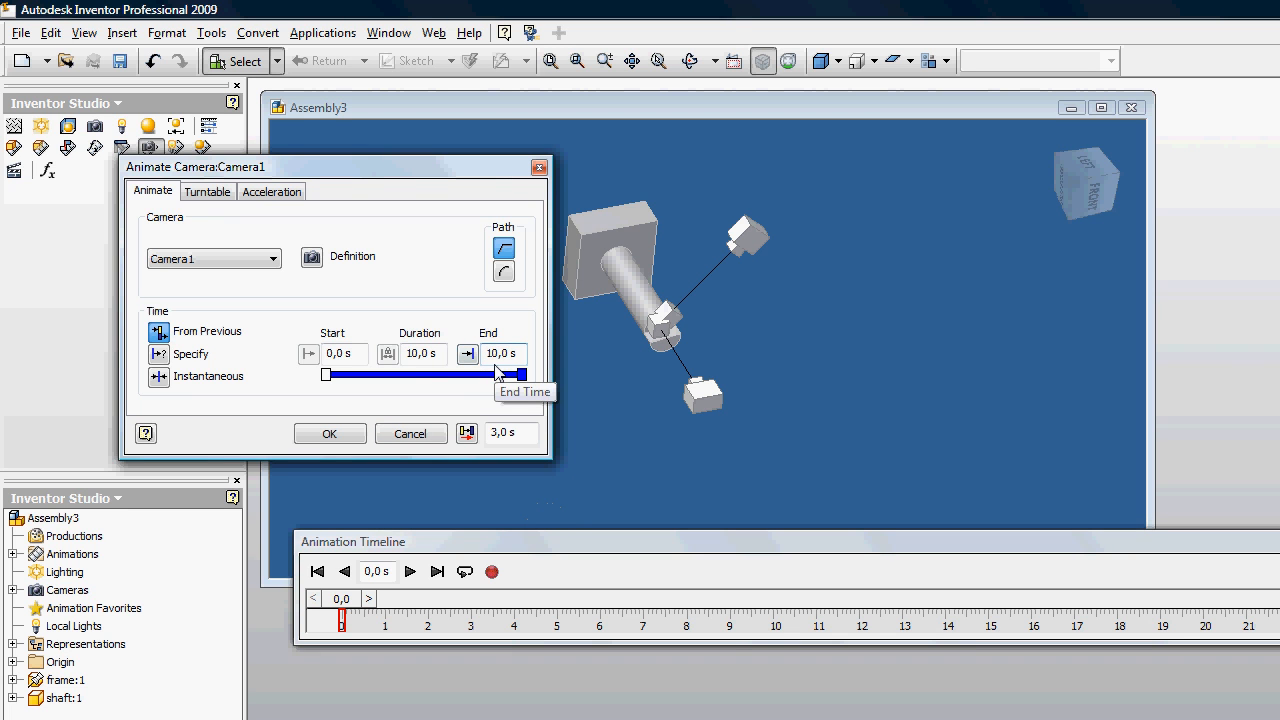
left_click(335, 437)
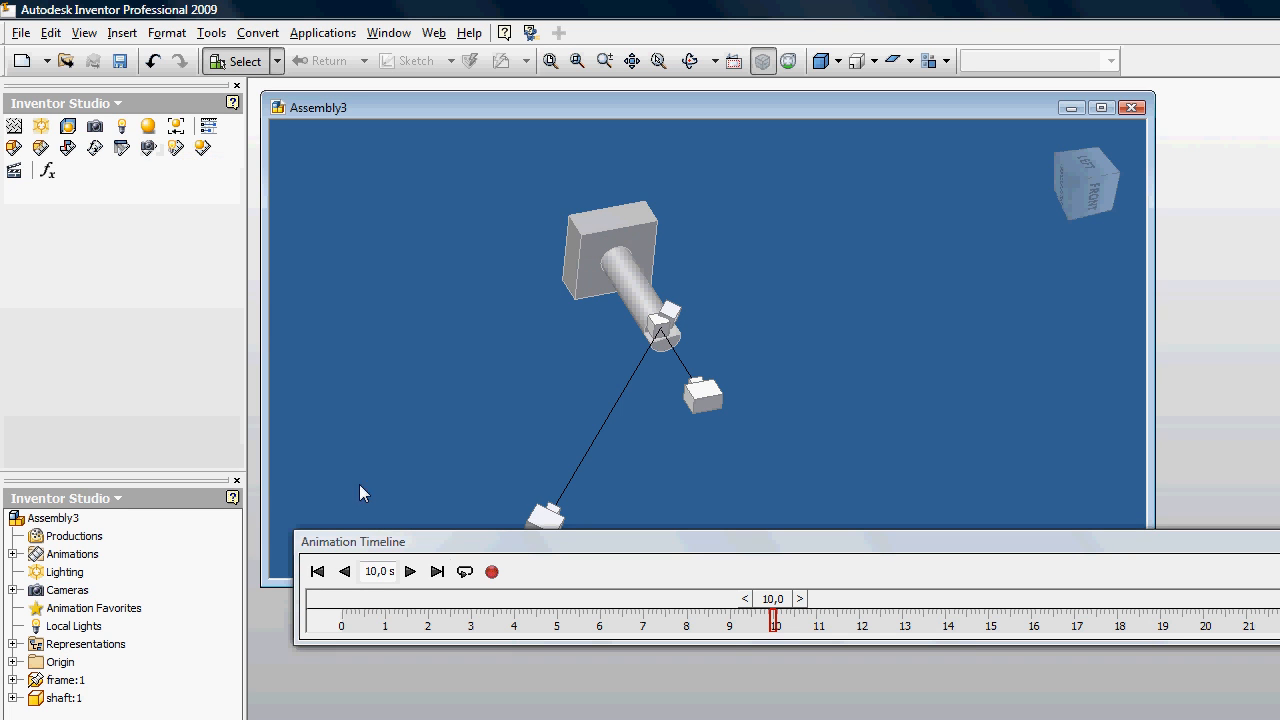
Step: Rewind the animation timeline to 0 s and play it to preview the camera and shaft motion
left_click(318, 575)
scroll(664, 322, "down", 3)
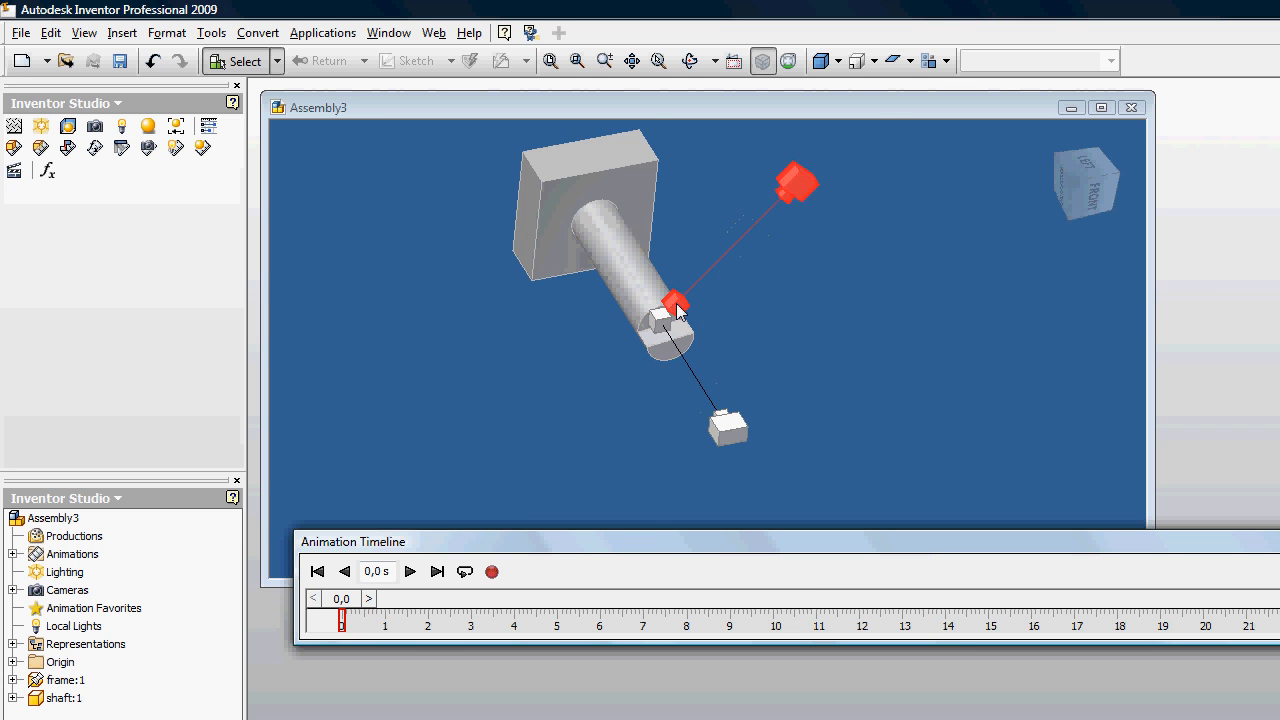
scroll(643, 366, "up", 1)
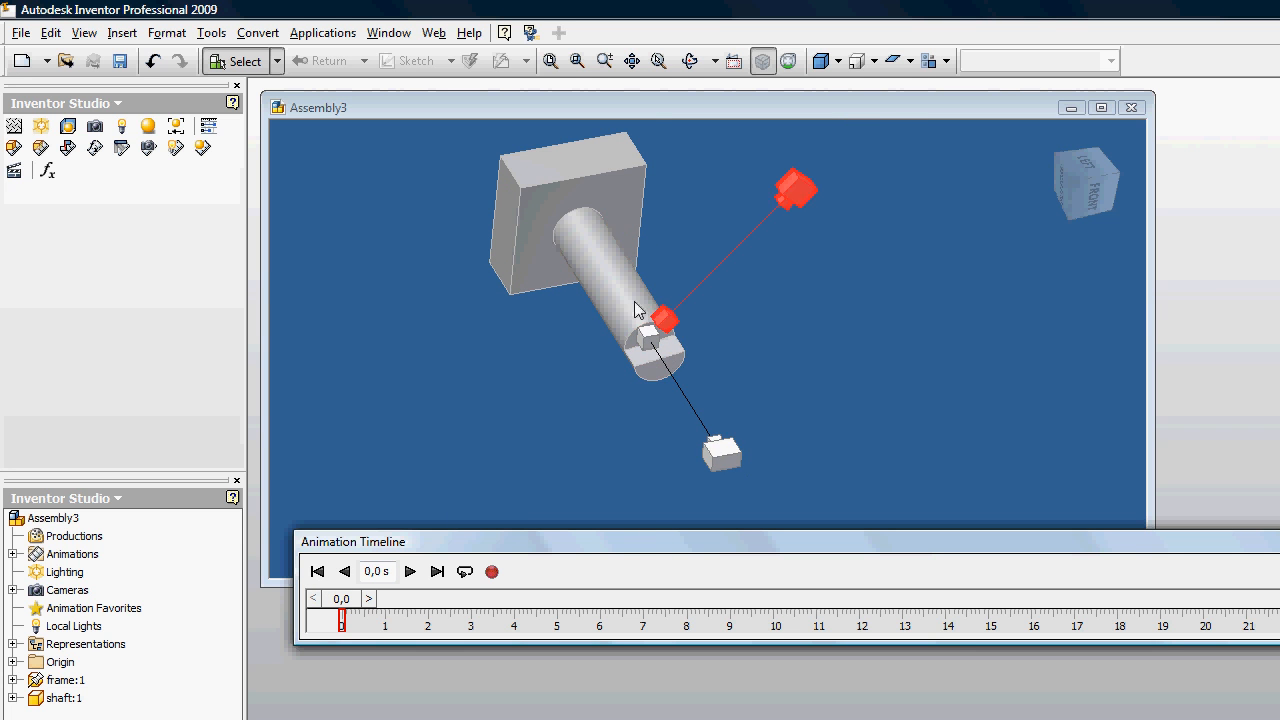
middle_click_drag(598, 328, 558, 384)
middle_click_drag(794, 304, 799, 274)
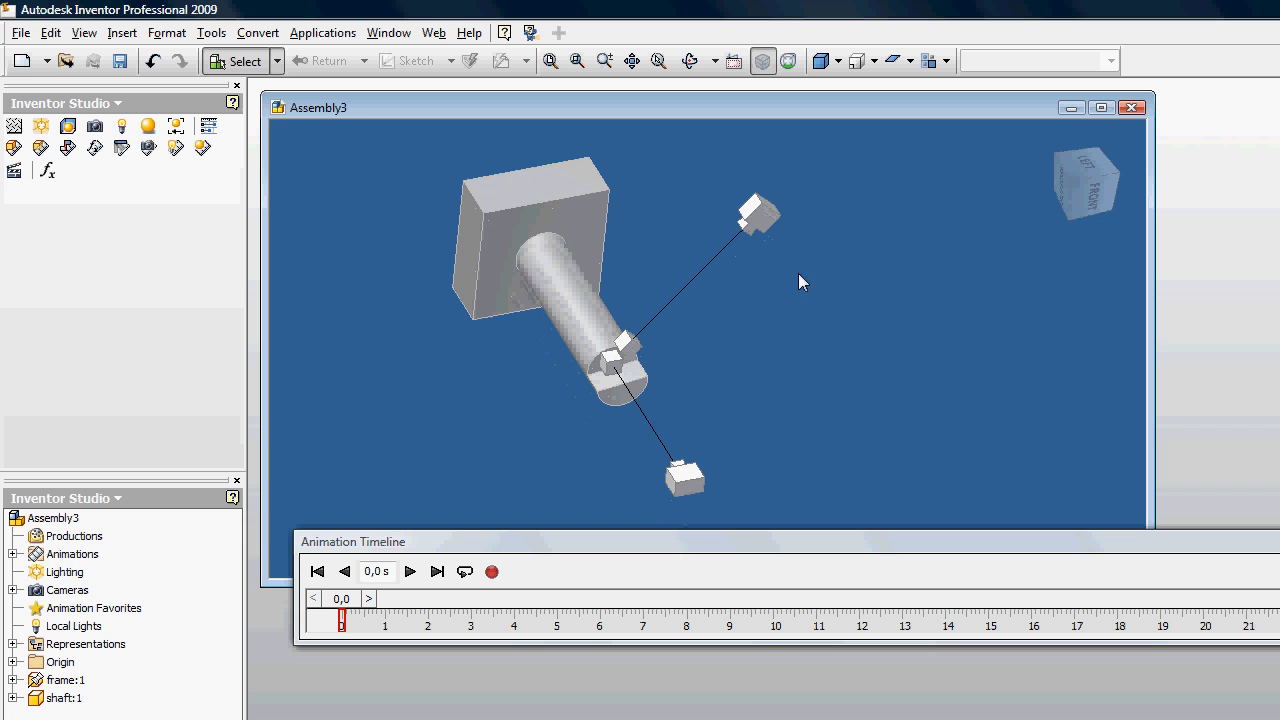
left_click(409, 571)
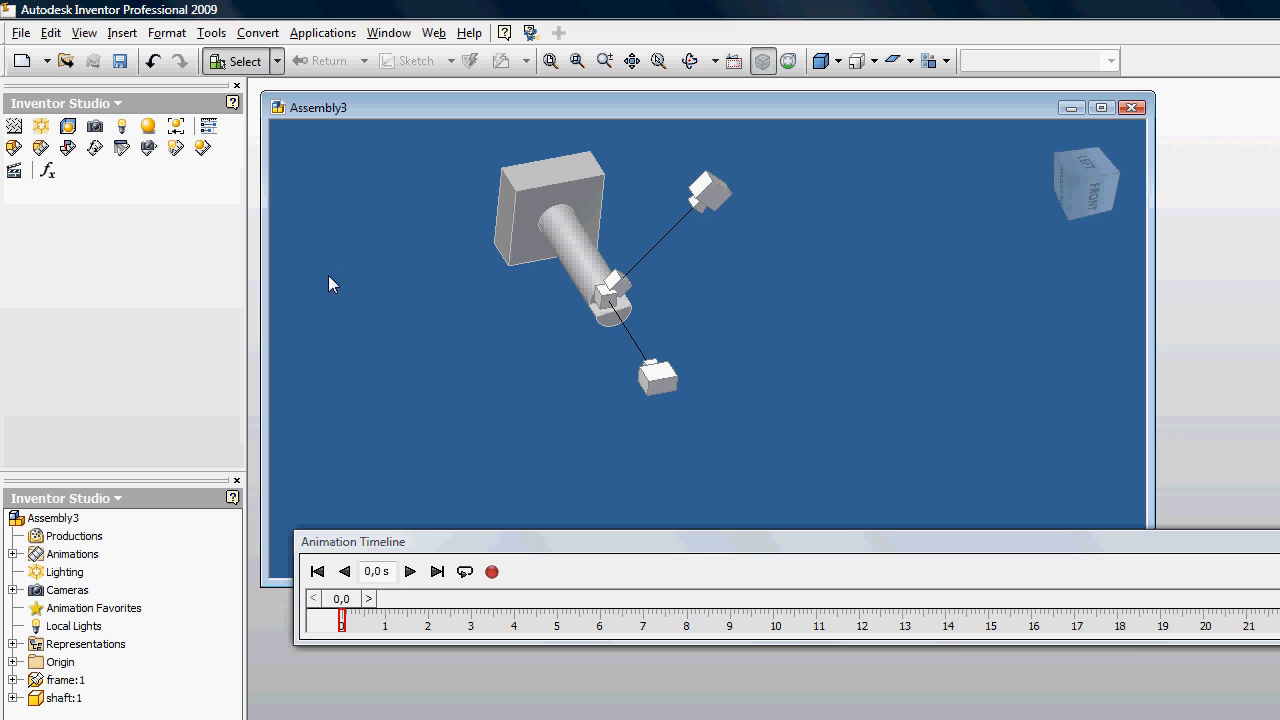
Step: Create a new video production and place a Camera1 shot from 0 to 3 s on its timeline
left_click(13, 173)
left_click(805, 538)
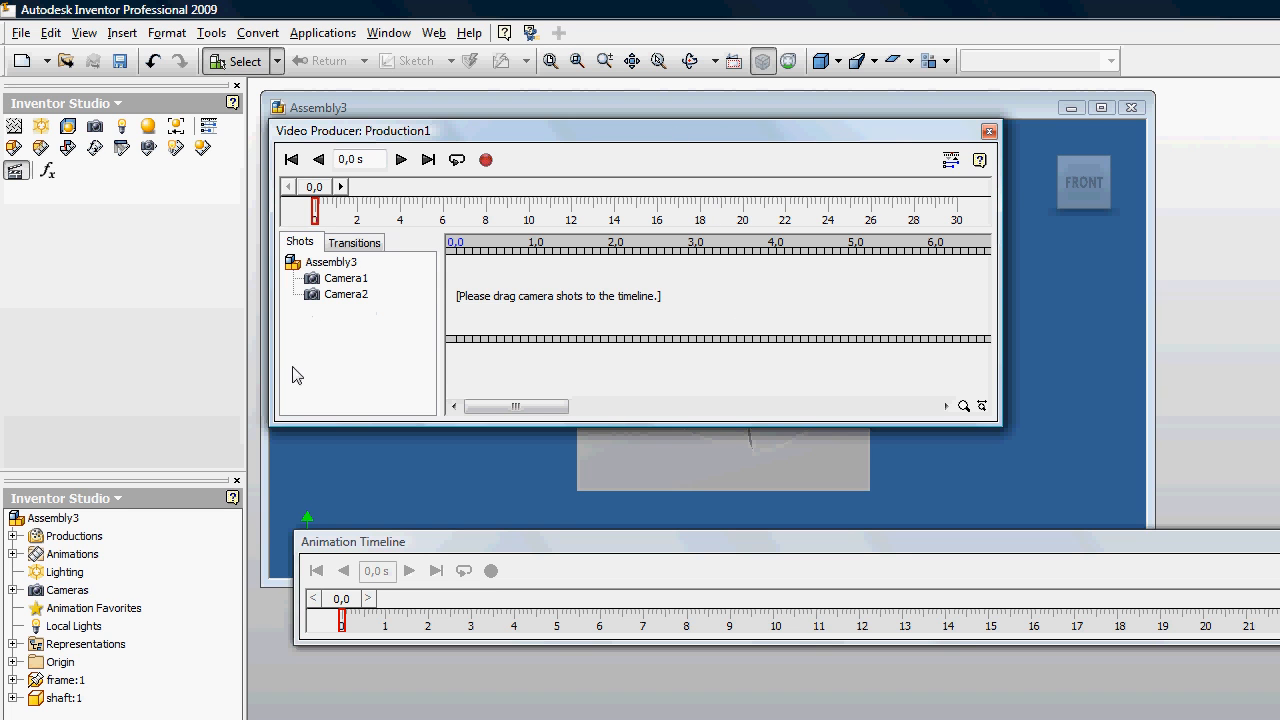
left_click(340, 300)
left_click(342, 280)
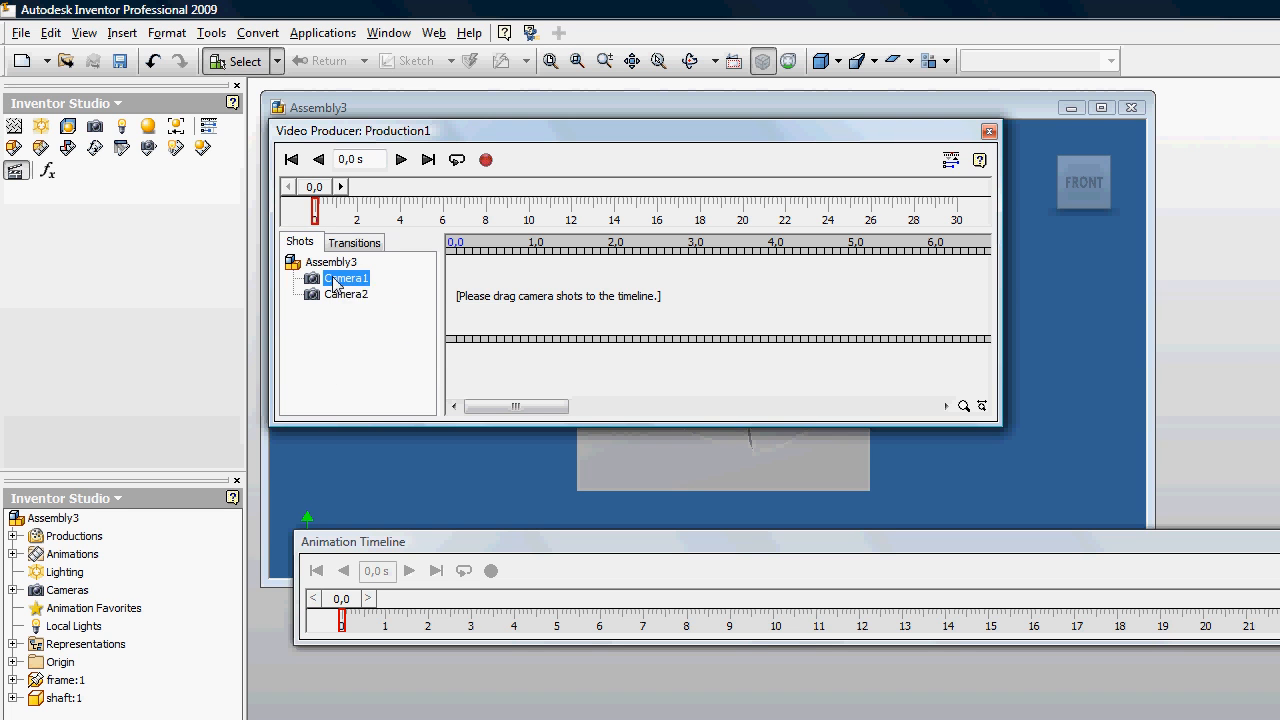
left_click_drag(345, 278, 700, 293)
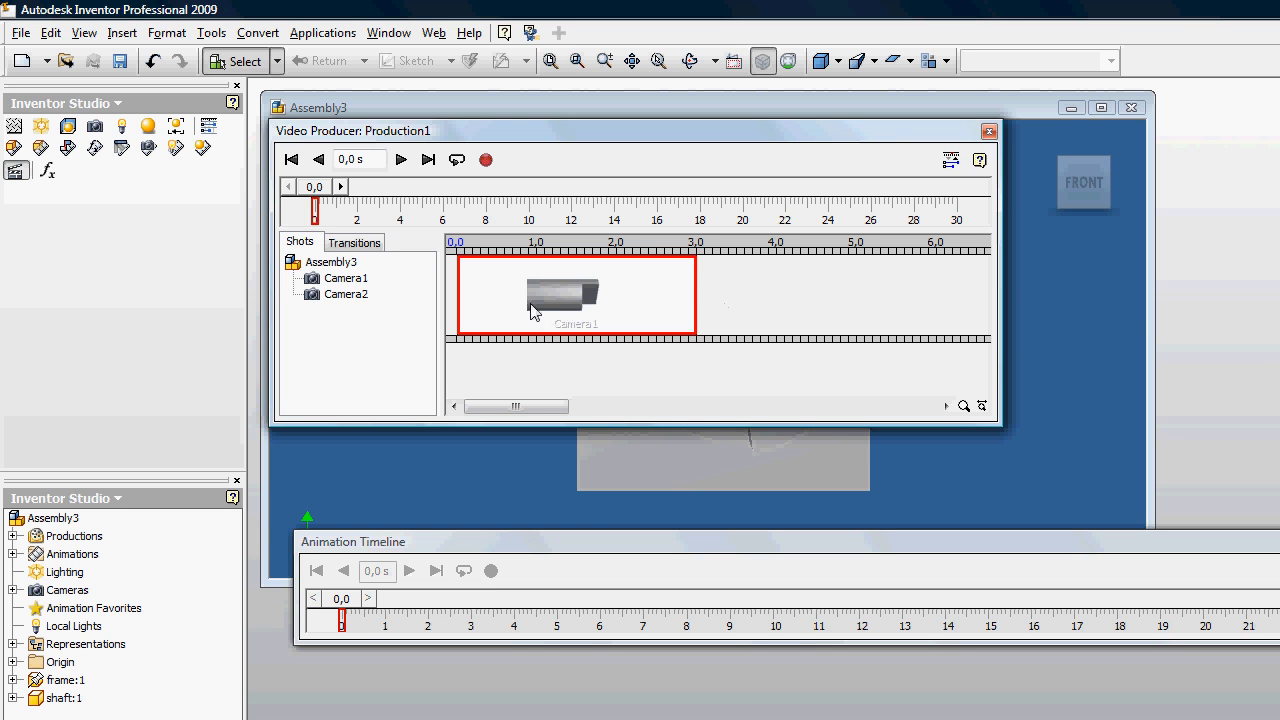
Step: Add a Camera2 shot from 3 to 5 s, followed by a second Camera1 shot from 5 to 8 s
left_click_drag(337, 309, 846, 289)
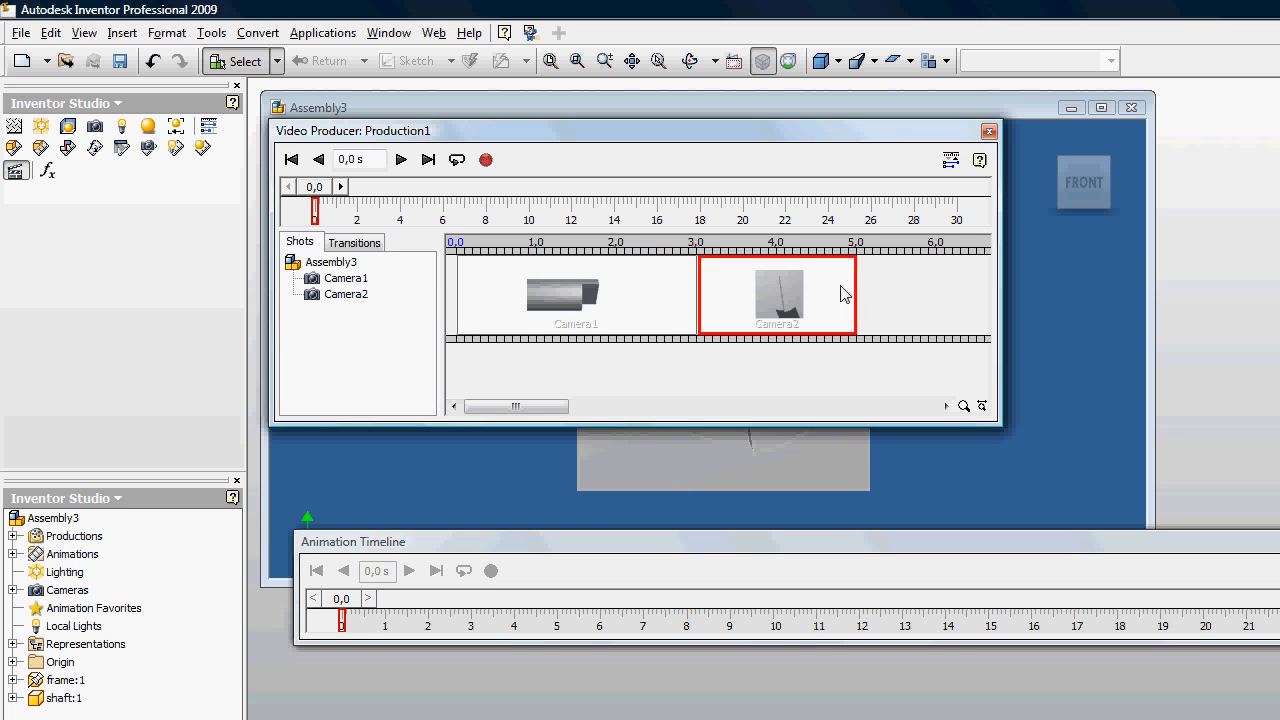
left_click_drag(348, 279, 955, 265)
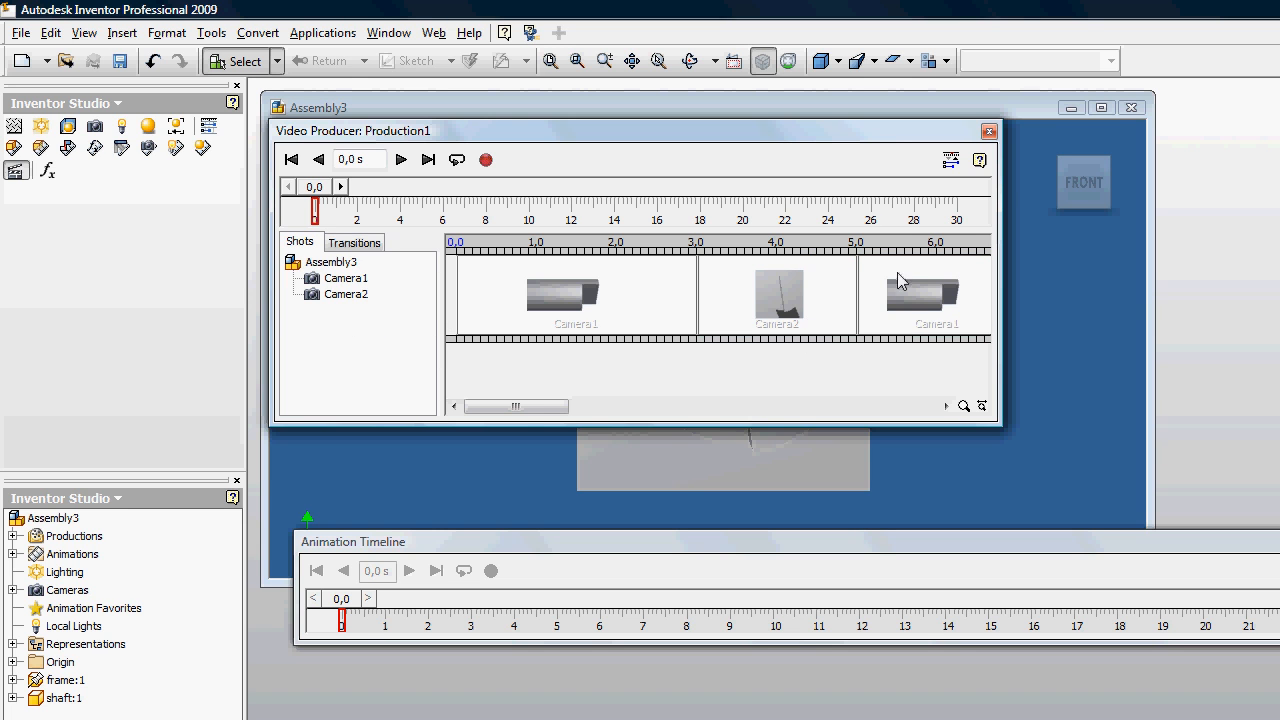
mouse_move(519, 410)
left_mouse_down()
mouse_move(563, 409)
mouse_move(543, 409)
left_mouse_up()
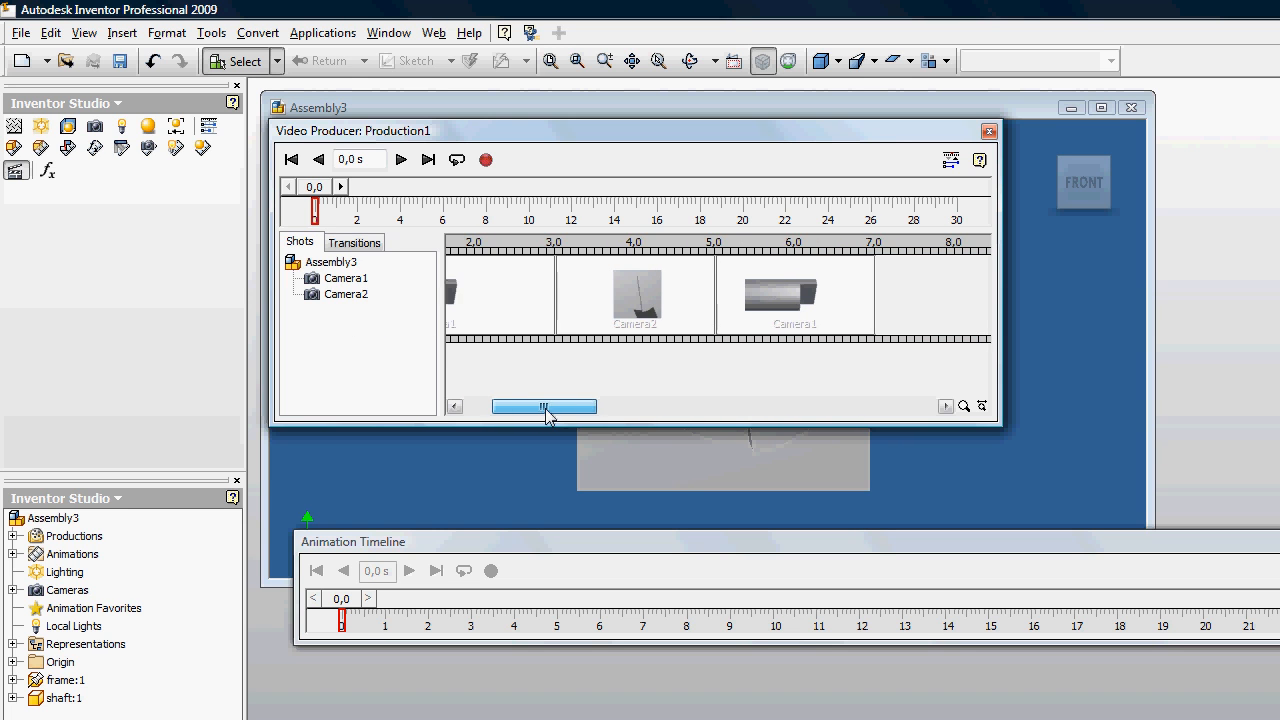
left_click_drag(345, 294, 350, 302)
left_click_drag(877, 286, 957, 287)
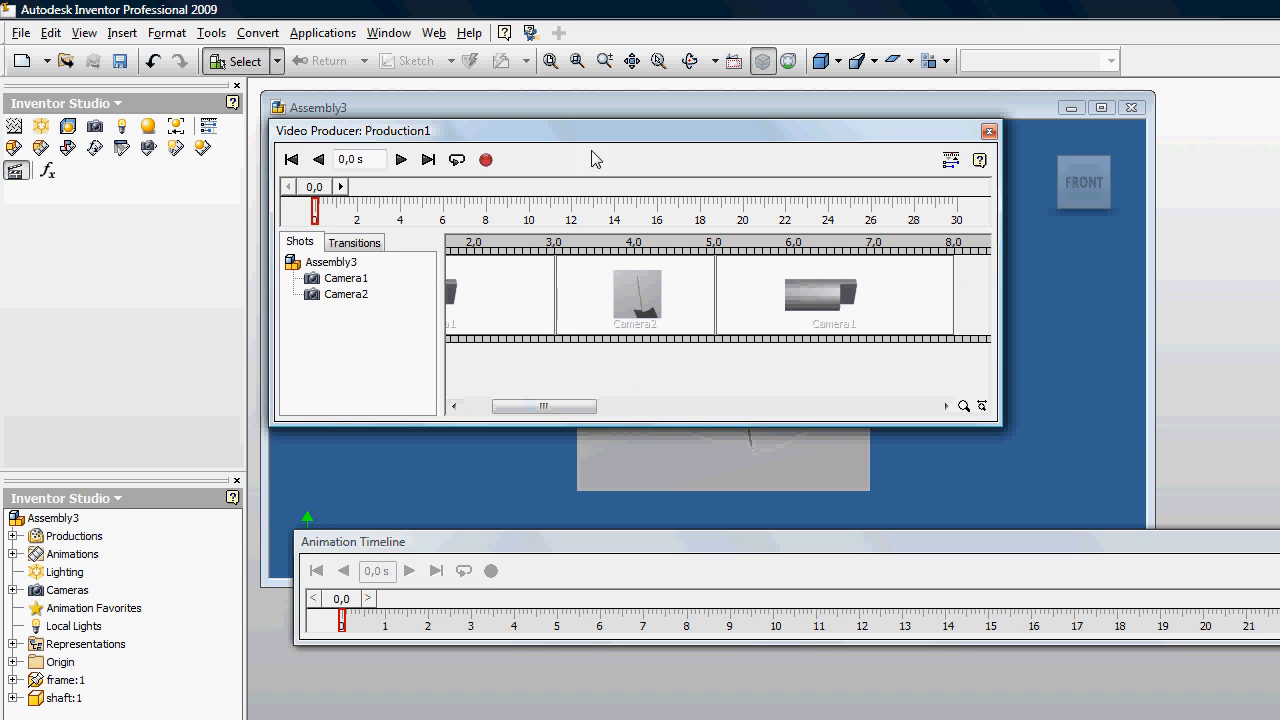
Step: Rewind and play the video production, keeping its window clear of the model view, and stop playback after the last shot
left_click(294, 160)
mouse_move(824, 106)
left_mouse_down()
mouse_move(967, 89)
mouse_move(825, 112)
left_mouse_up()
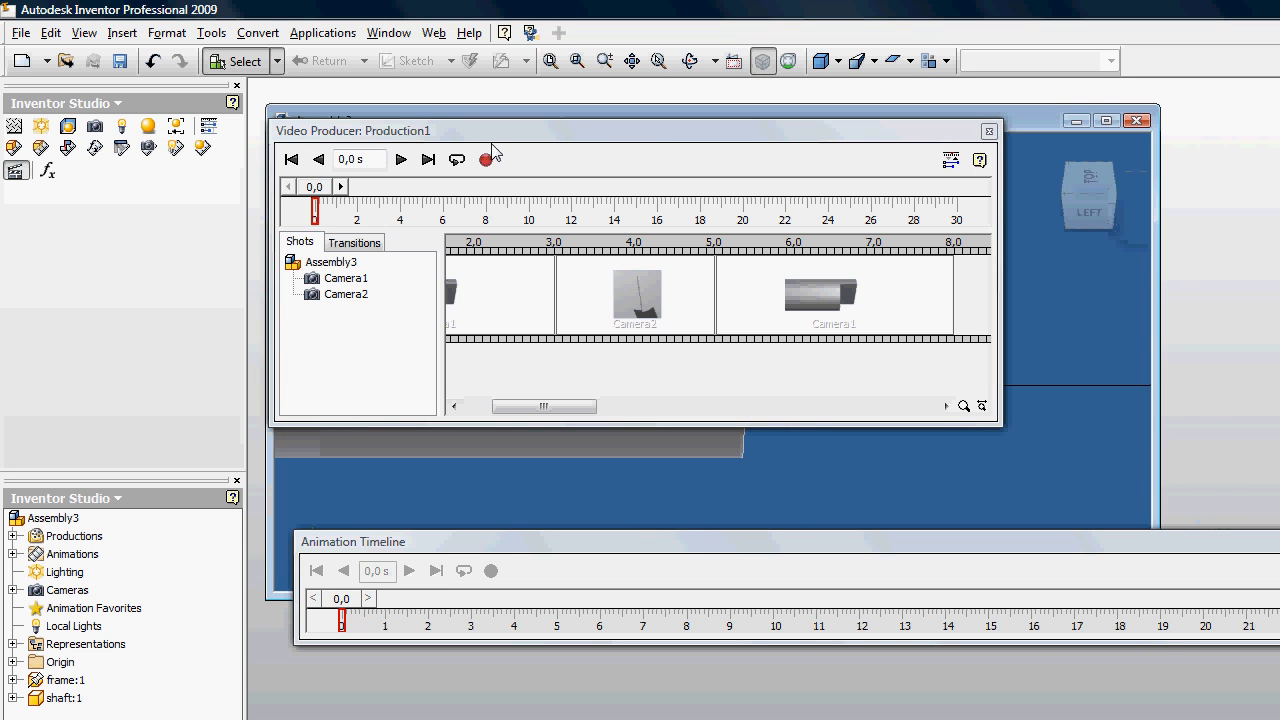
left_click_drag(491, 138, 478, 409)
left_click(391, 434)
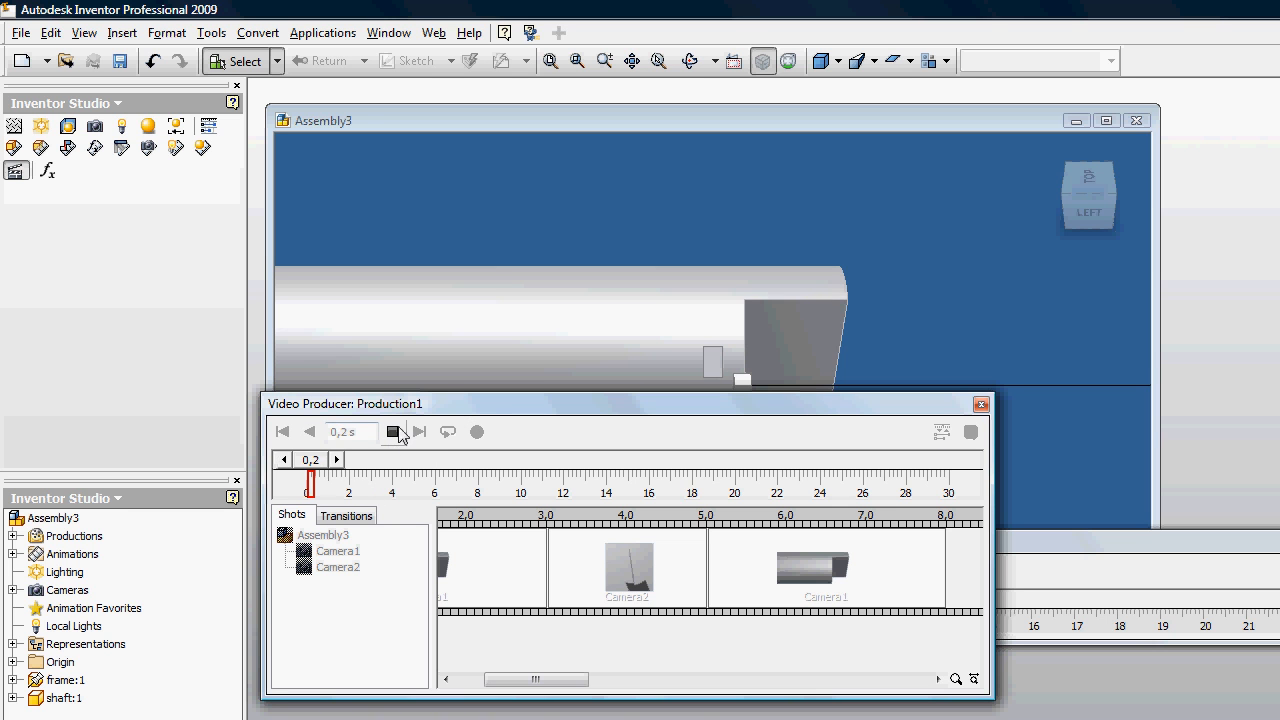
left_click_drag(697, 414, 653, 565)
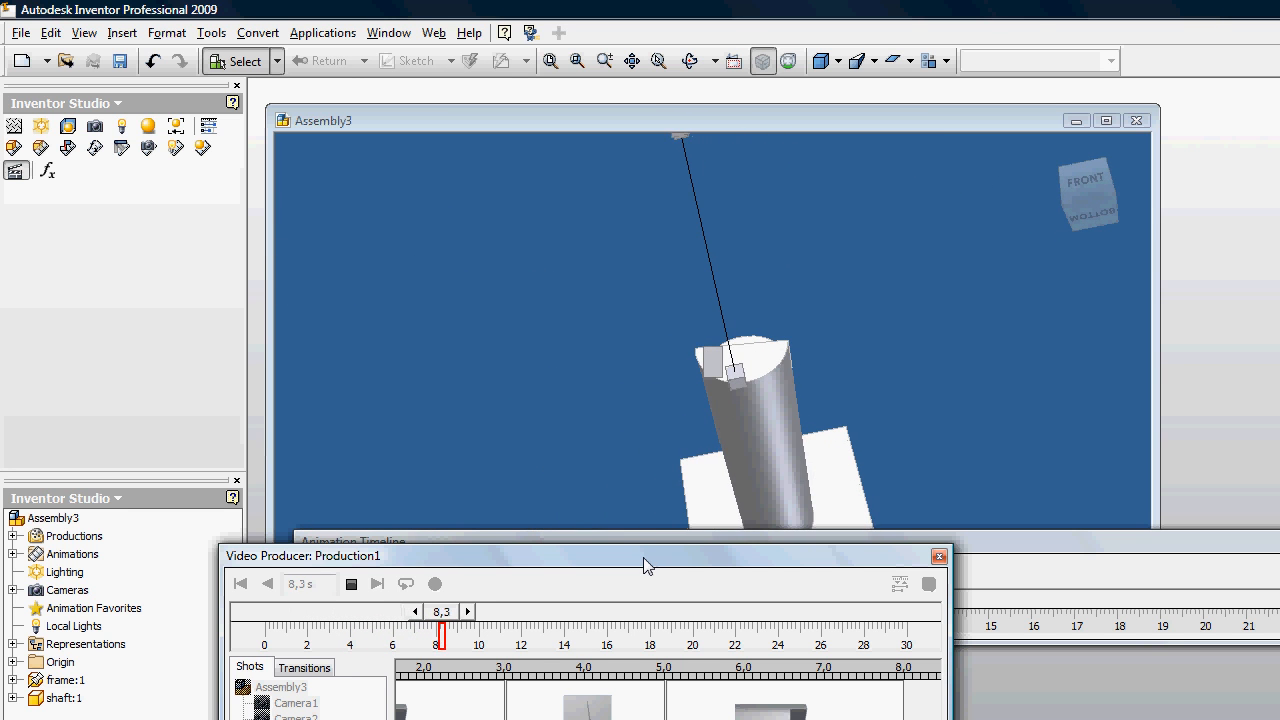
left_click_drag(633, 546, 628, 447)
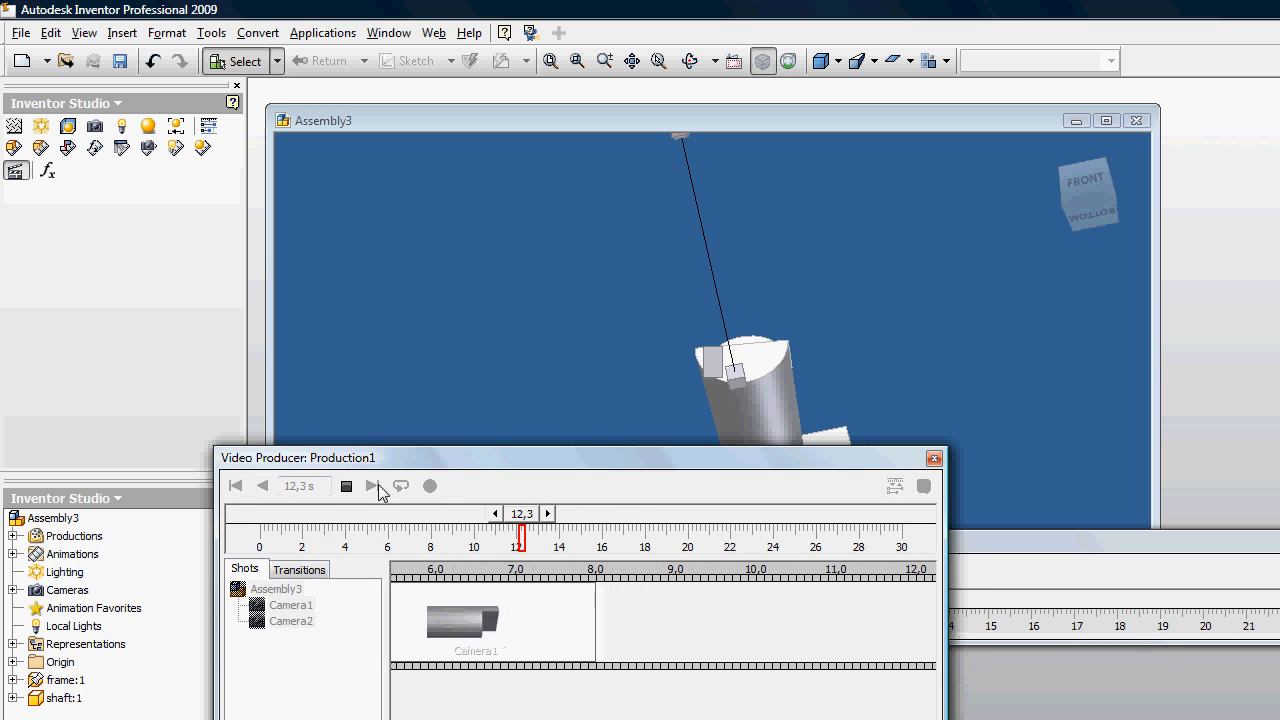
left_click(346, 486)
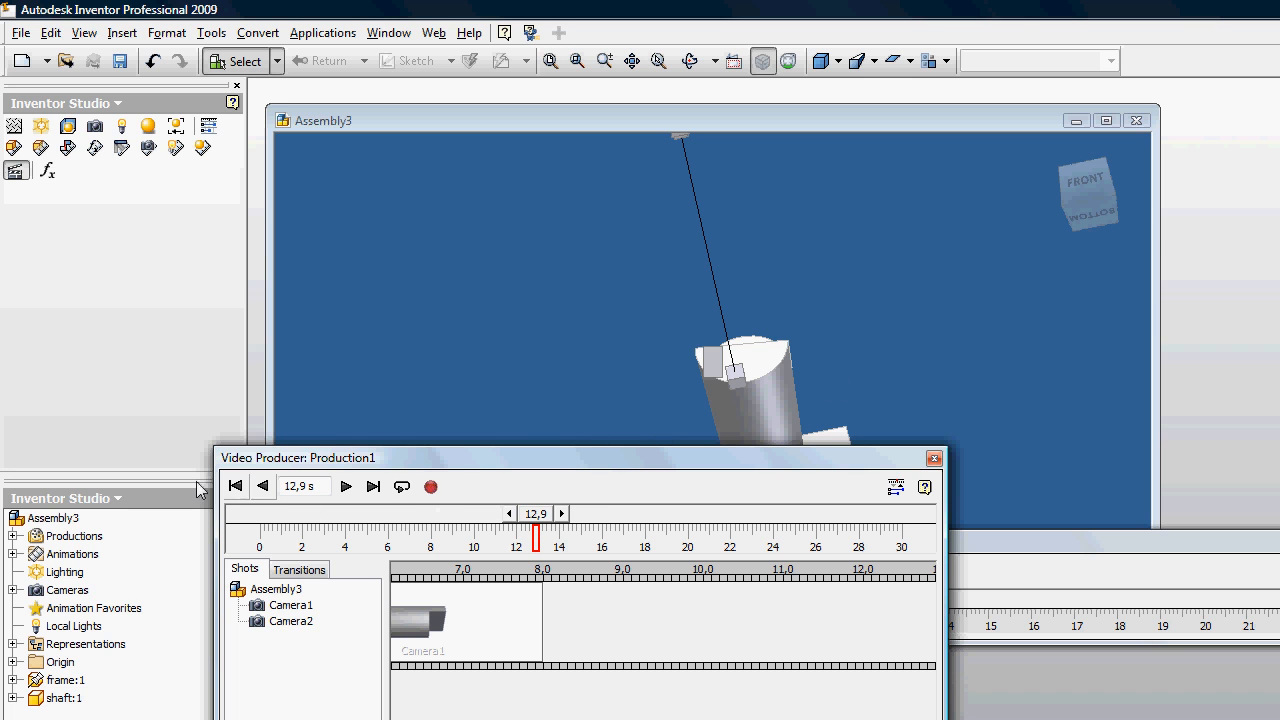
Step: Rewind the video production to 0 s and open its render settings
left_click(235, 488)
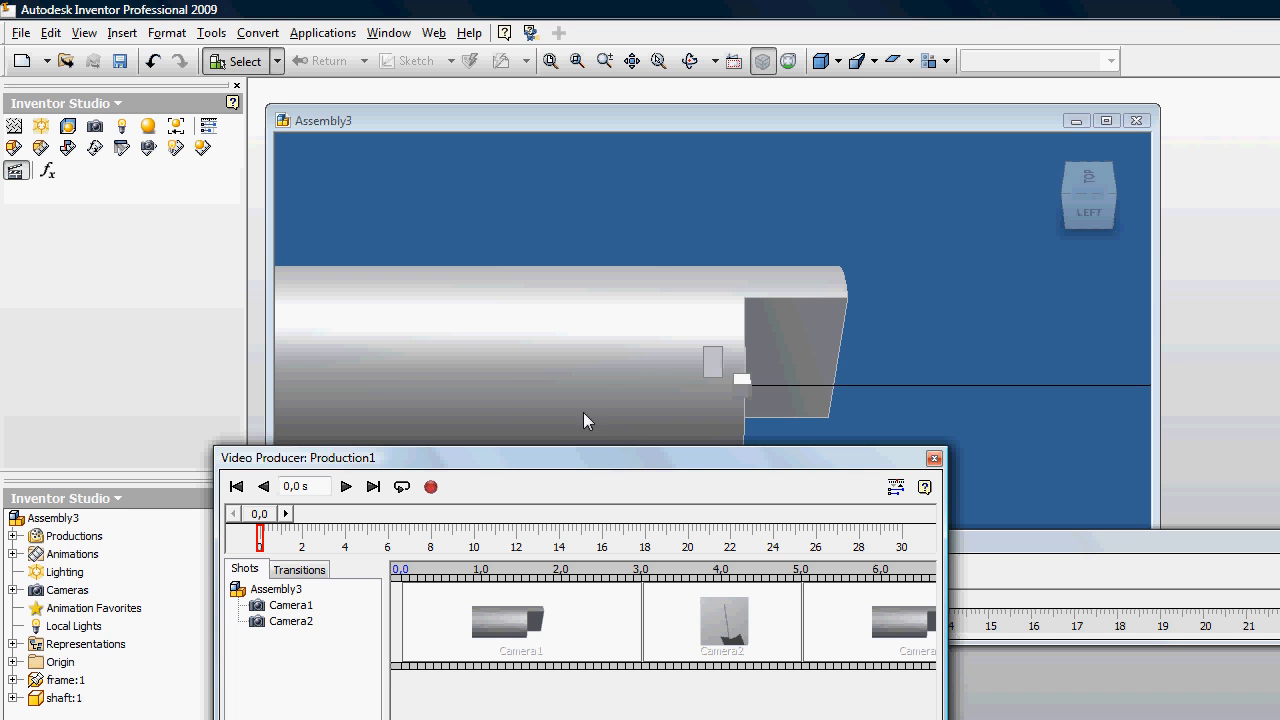
left_click_drag(788, 474, 779, 524)
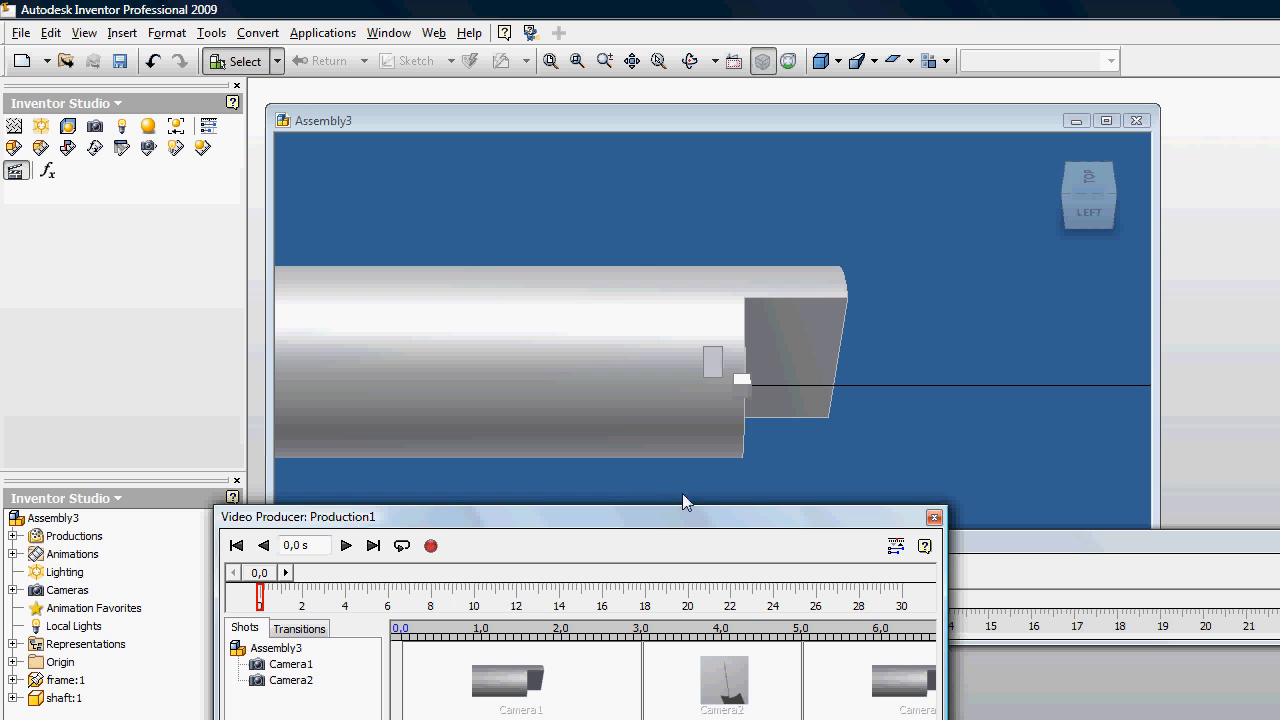
left_click(430, 546)
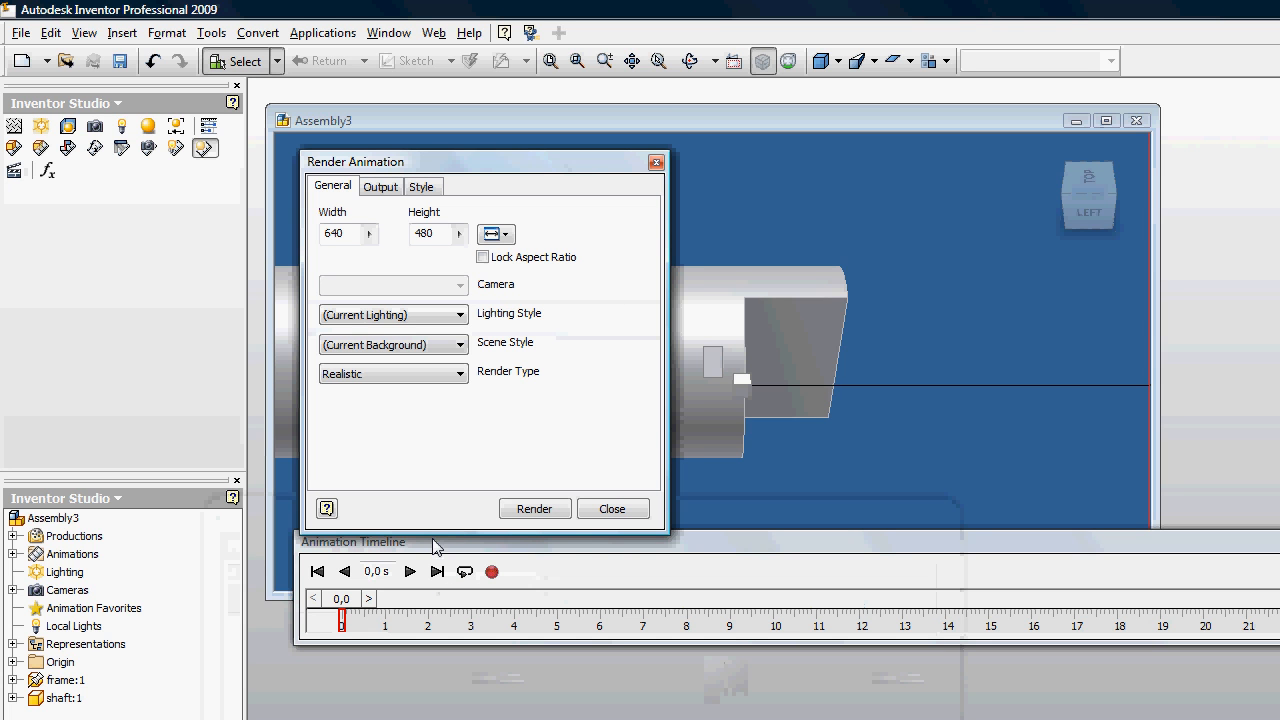
Step: Set the render's scene style to Starfield, its lighting style to Desktop and its image size to 100 x 100
left_click(460, 374)
left_click(443, 346)
left_click(443, 346)
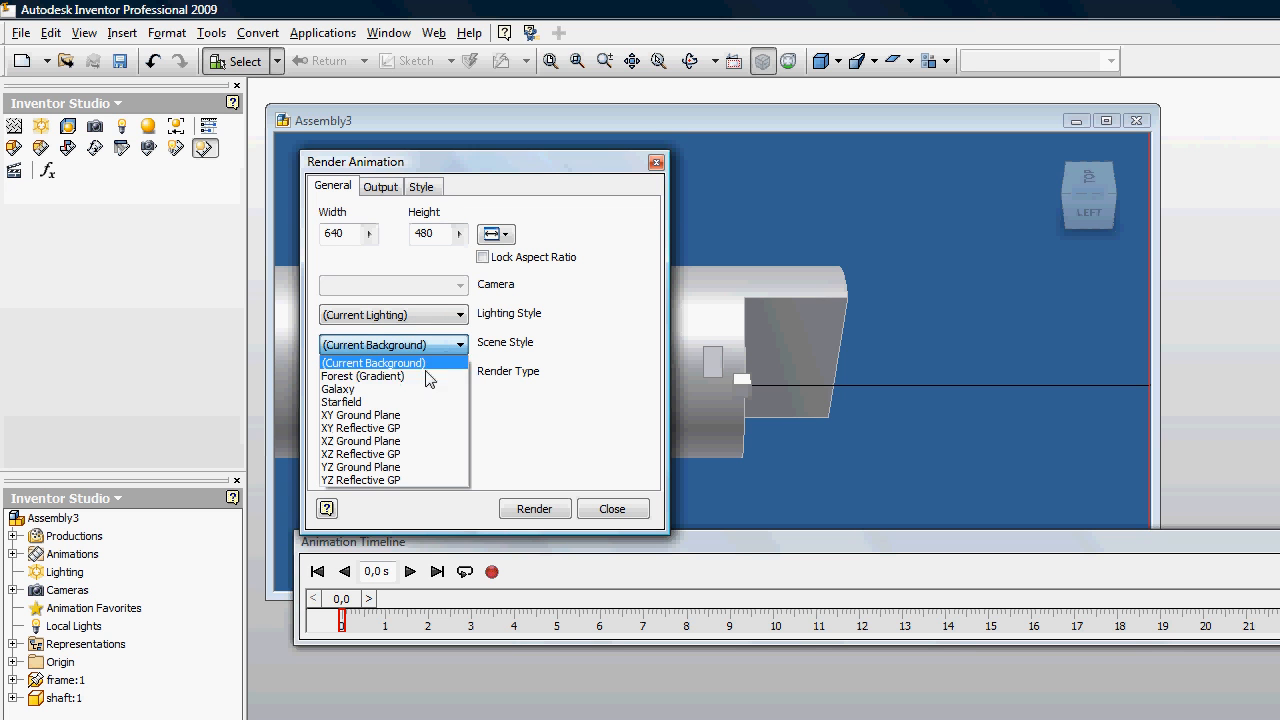
left_click(378, 389)
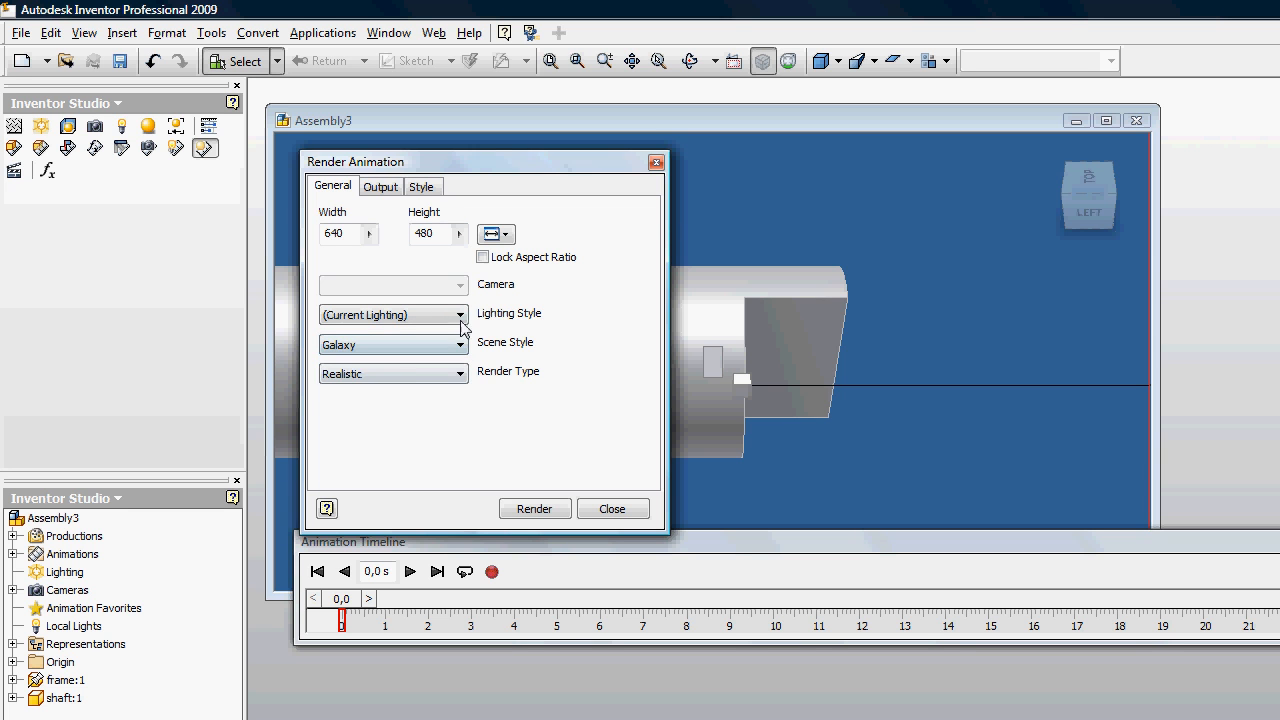
left_click(452, 345)
left_click(378, 400)
left_click(451, 323)
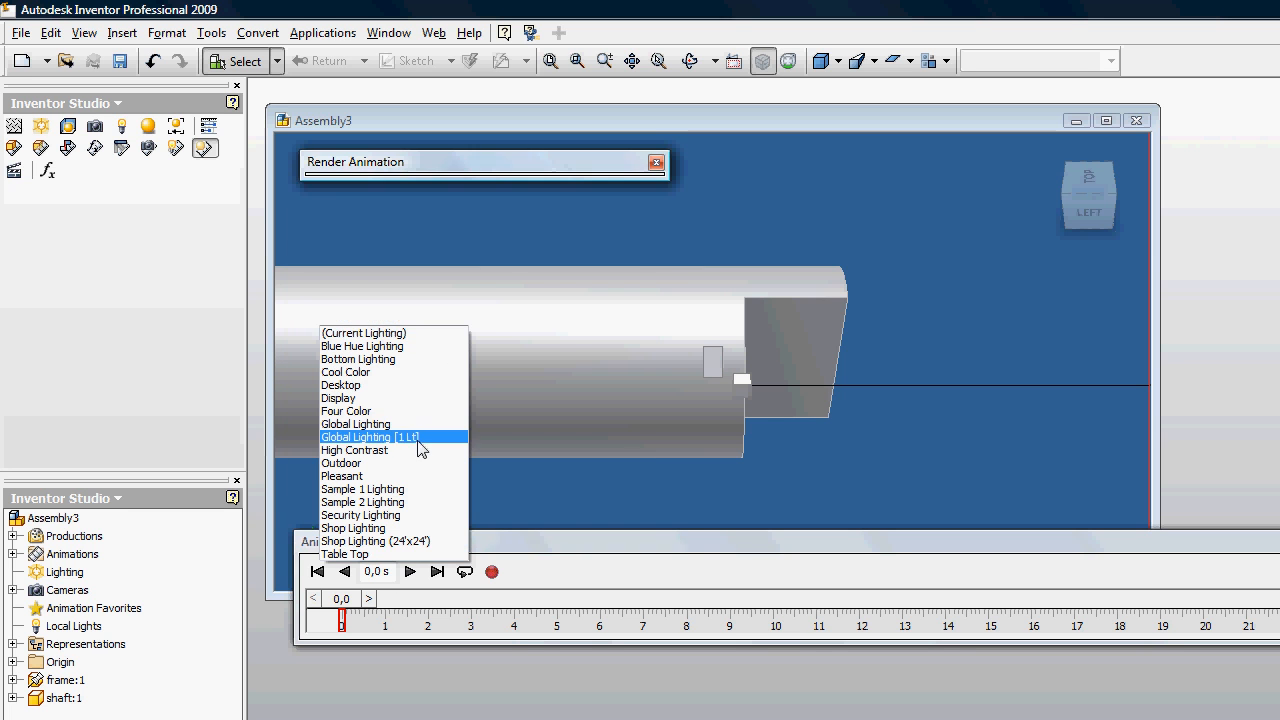
left_click(426, 385)
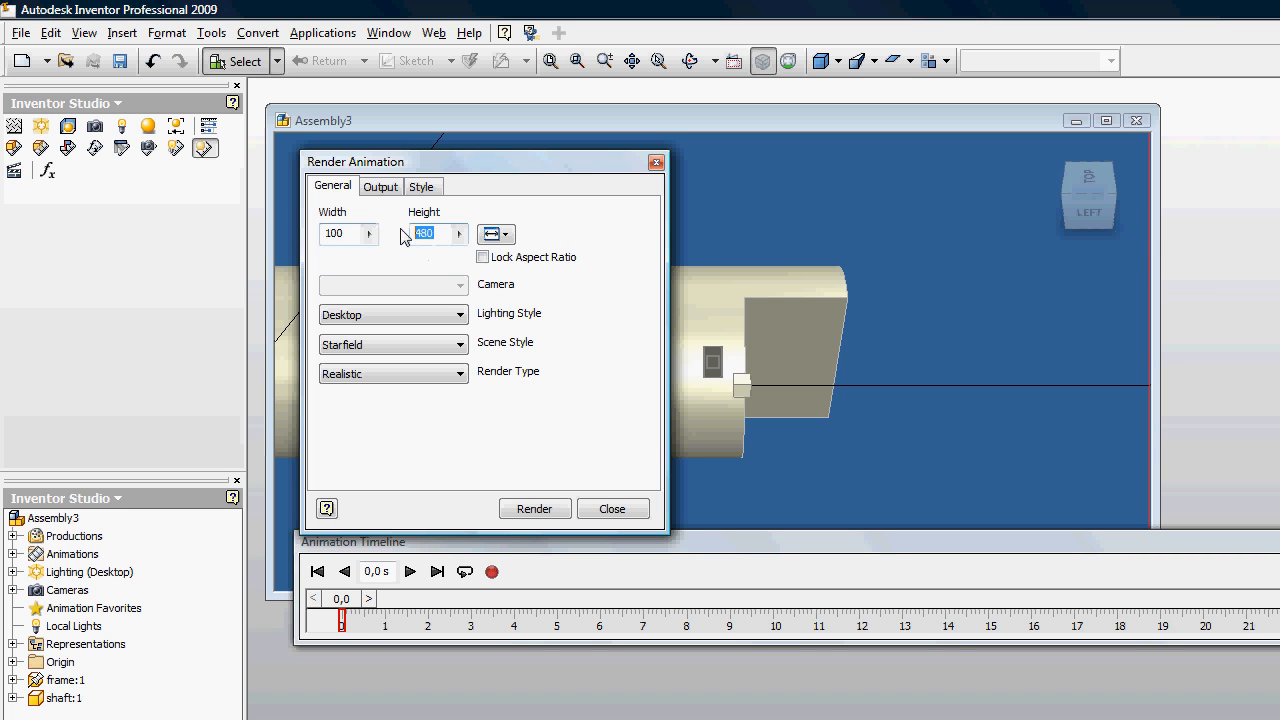
Step: Set the render output's frame rate to 10 and its time range to 0–10 s
left_click(385, 186)
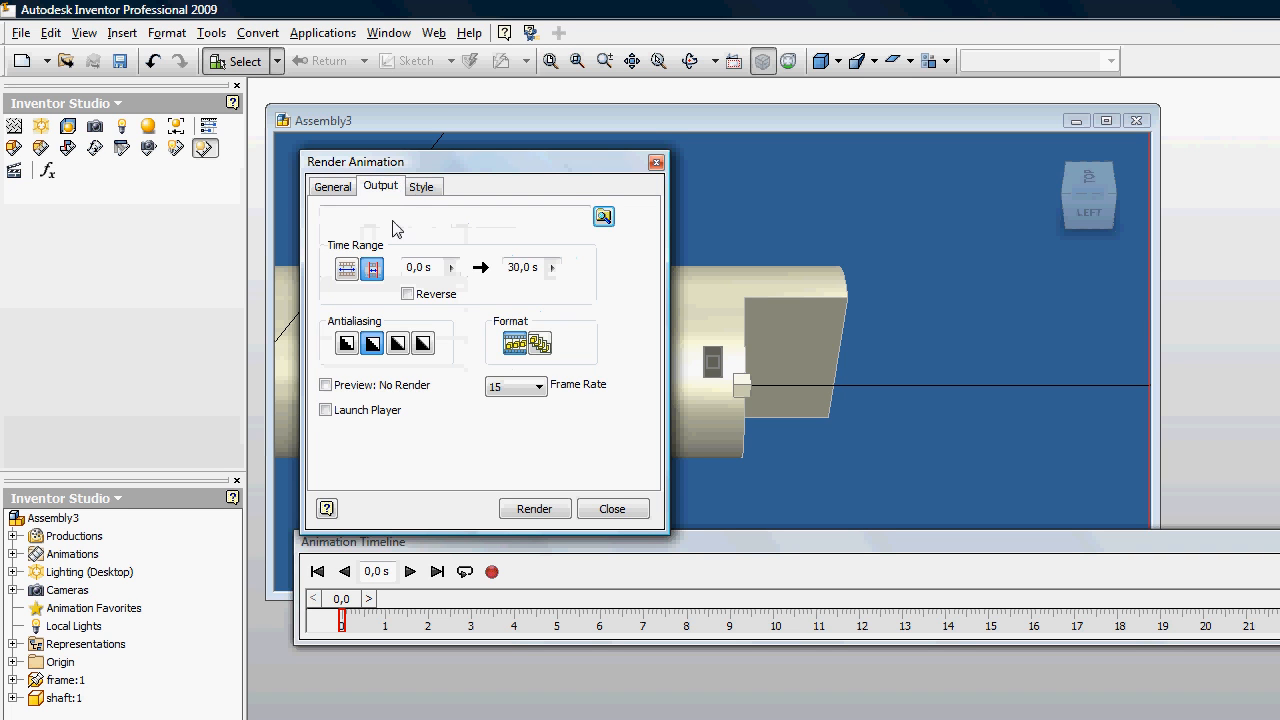
left_click(535, 392)
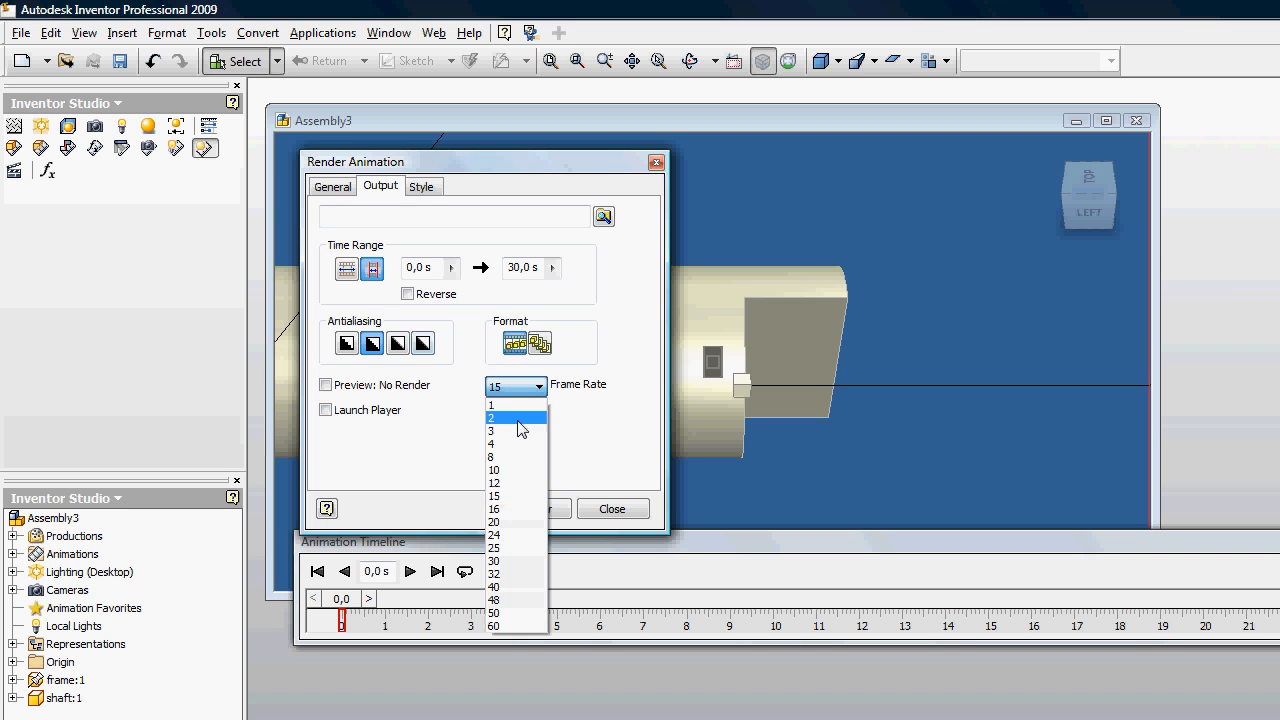
left_click(512, 482)
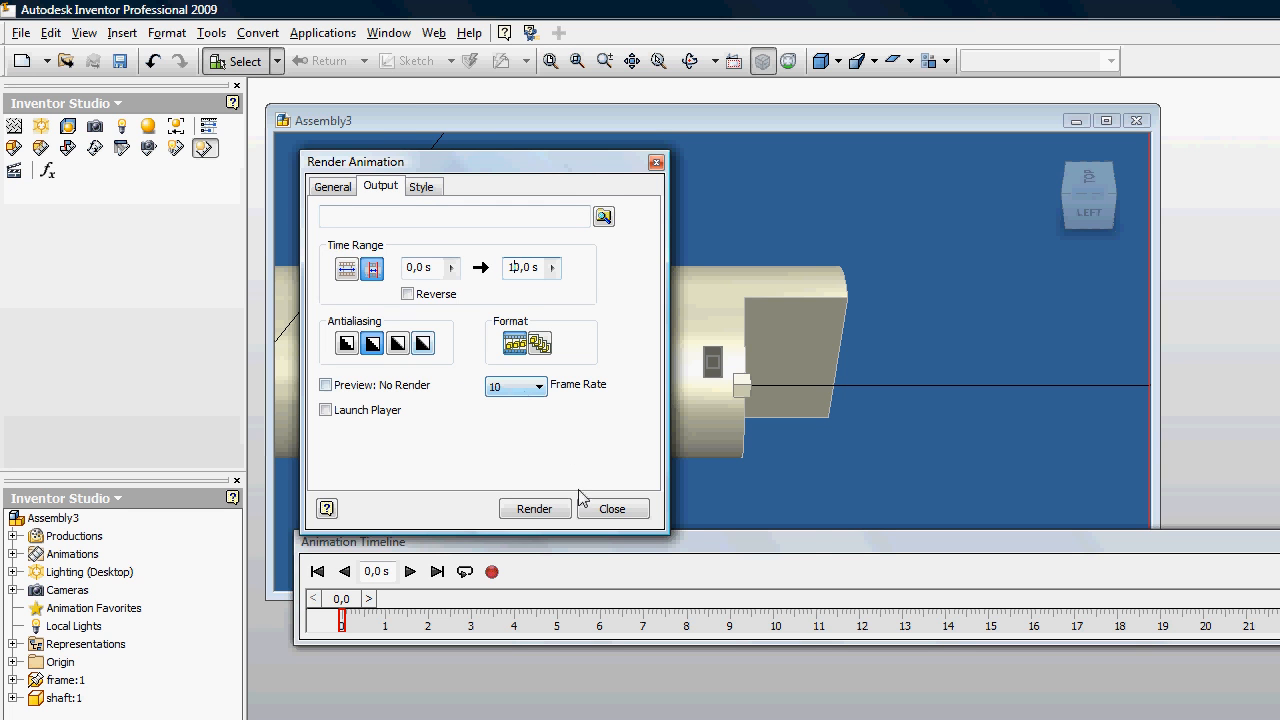
Step: Start the render and save it as the WMV file Video in Project001, replacing the existing file
left_click(542, 509)
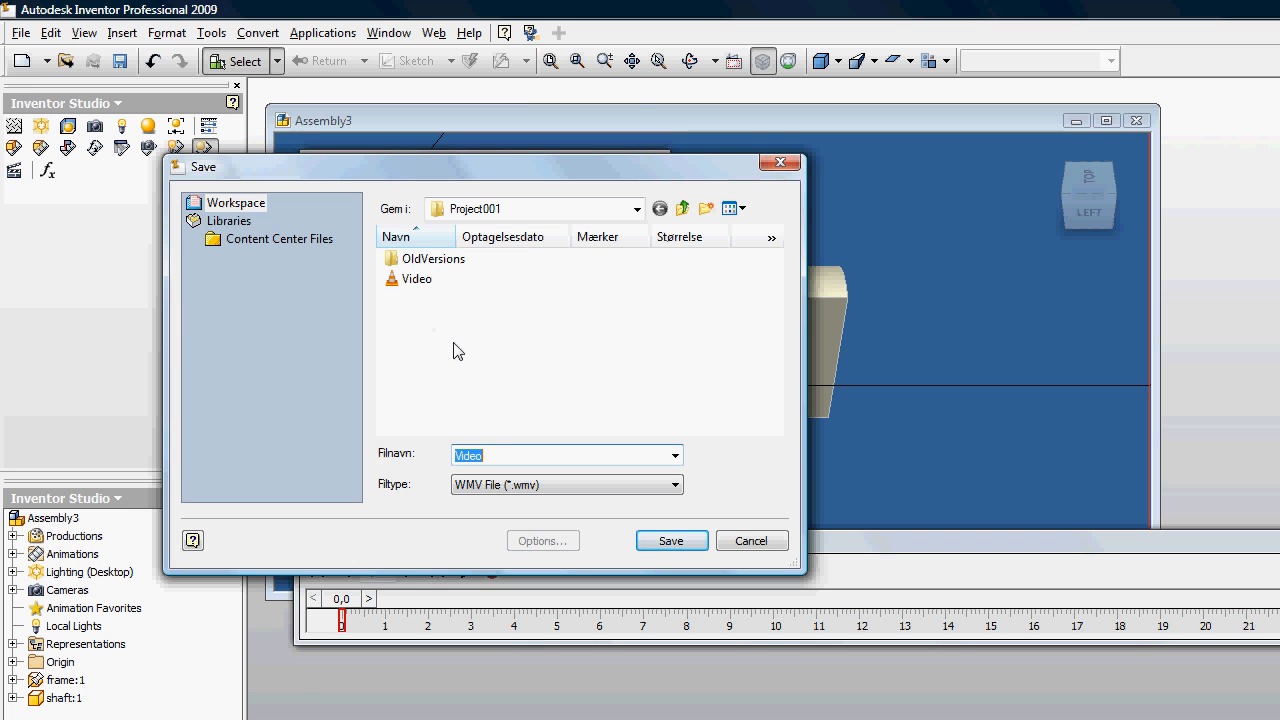
left_click(428, 285)
left_click(668, 540)
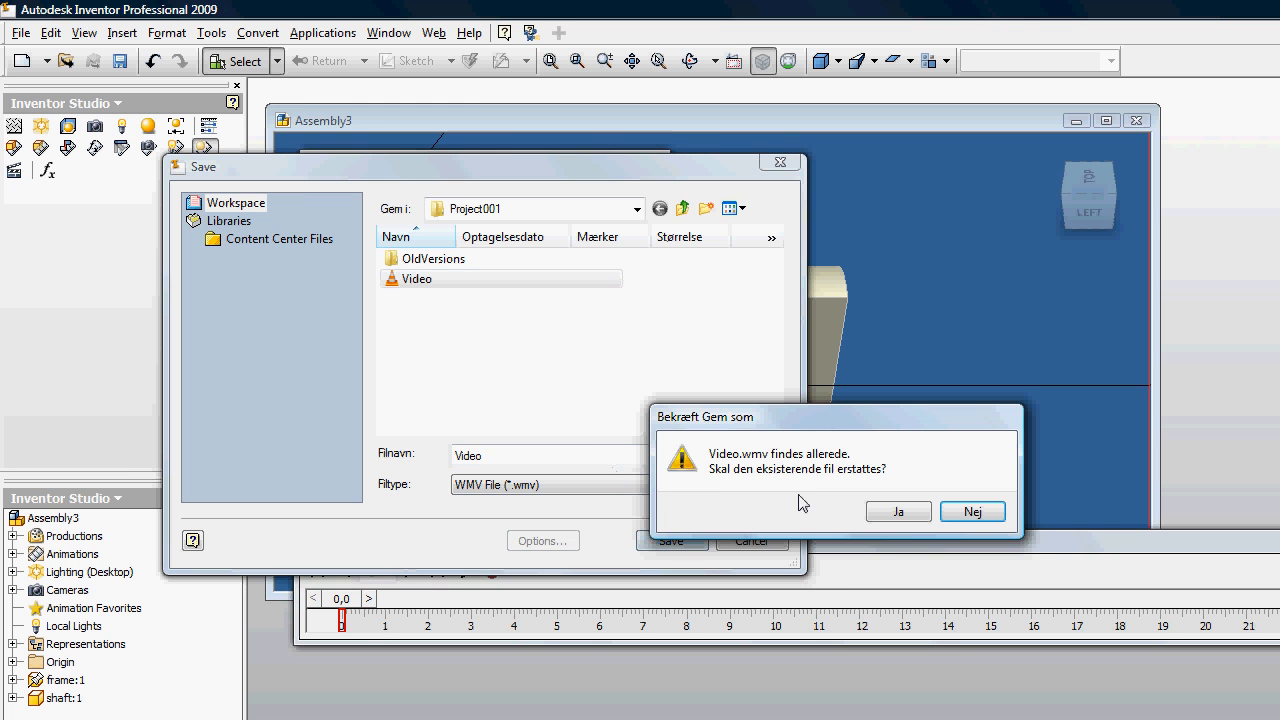
left_click(869, 516)
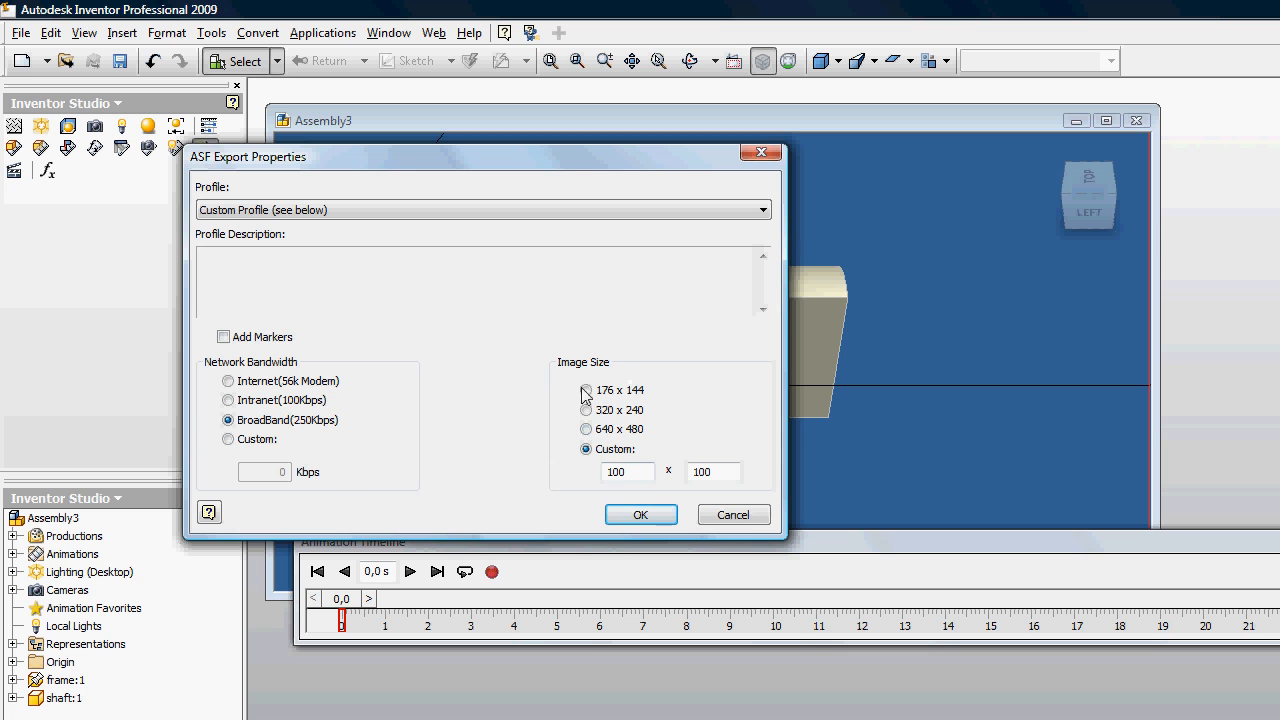
Step: Set the custom export image size to 200 x 200 pixels and run the render
left_click(650, 519)
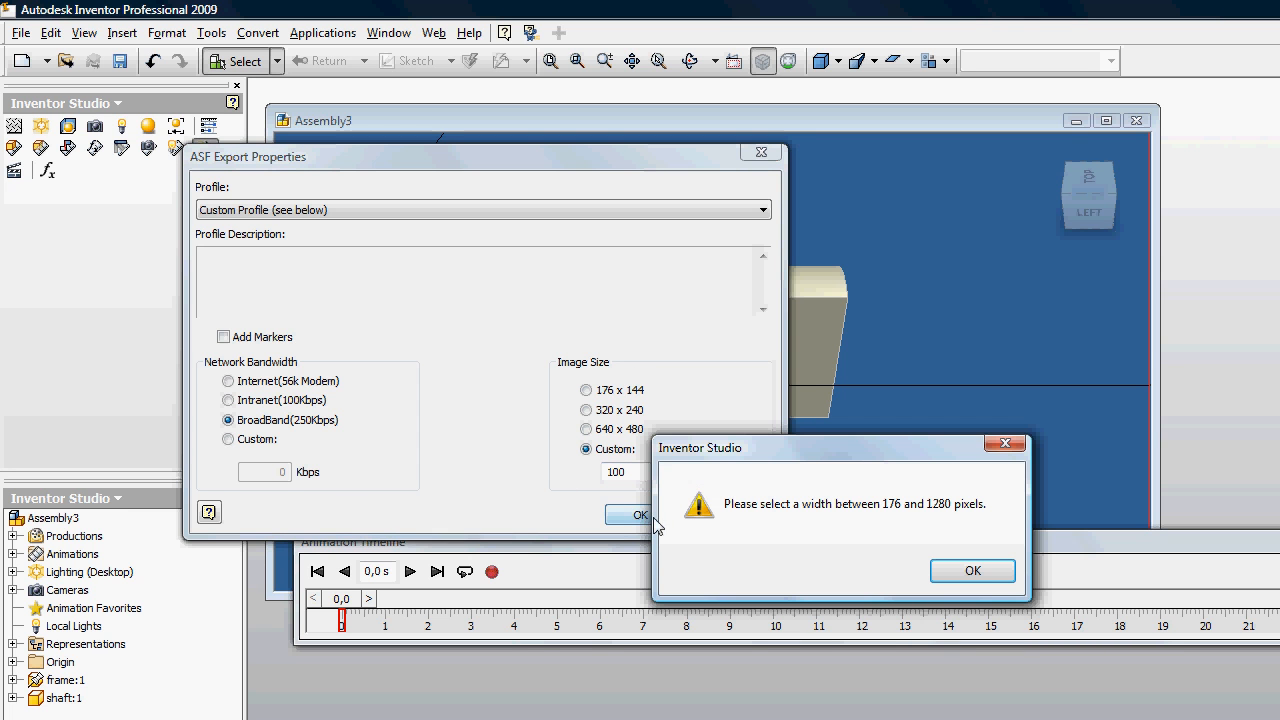
left_click(990, 571)
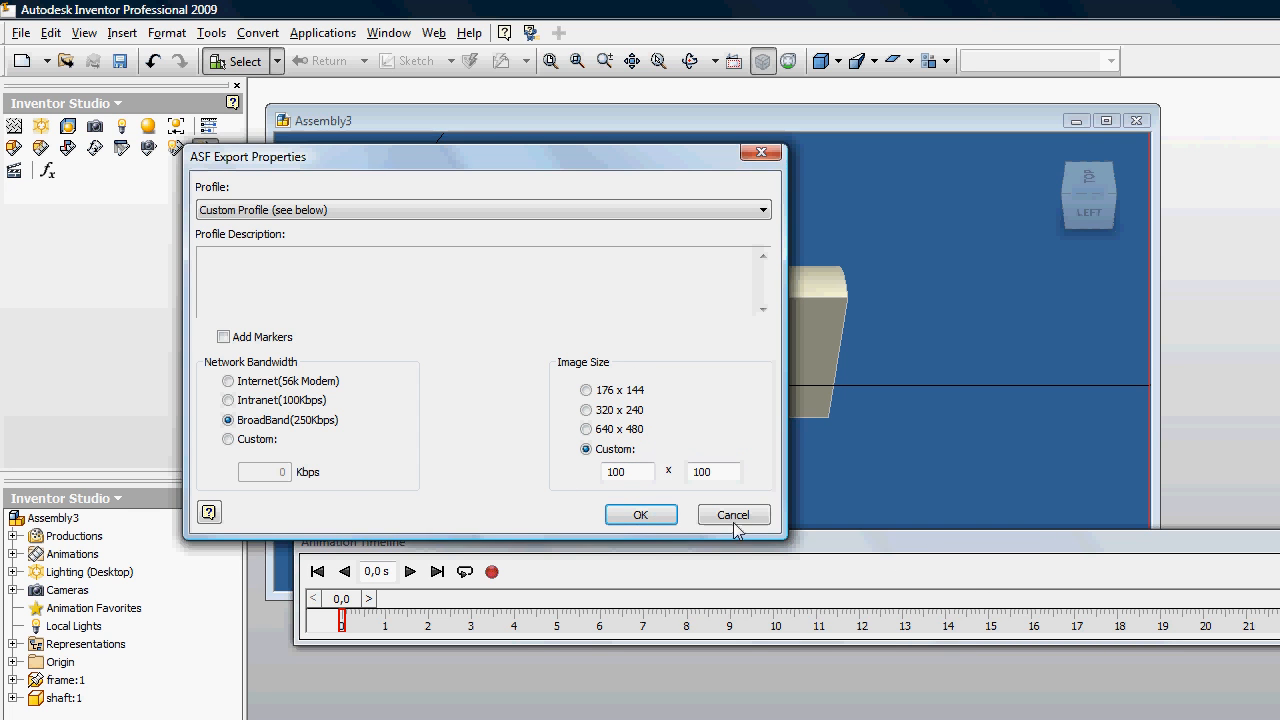
left_click(670, 516)
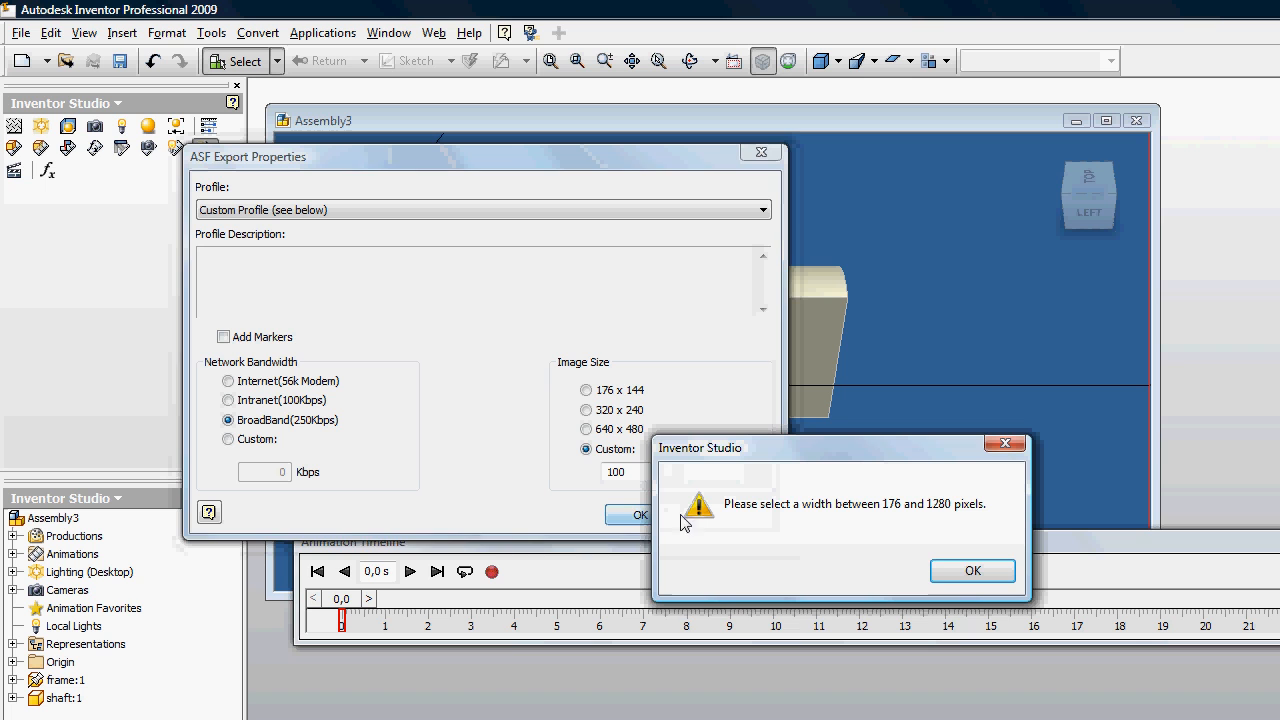
left_click(960, 574)
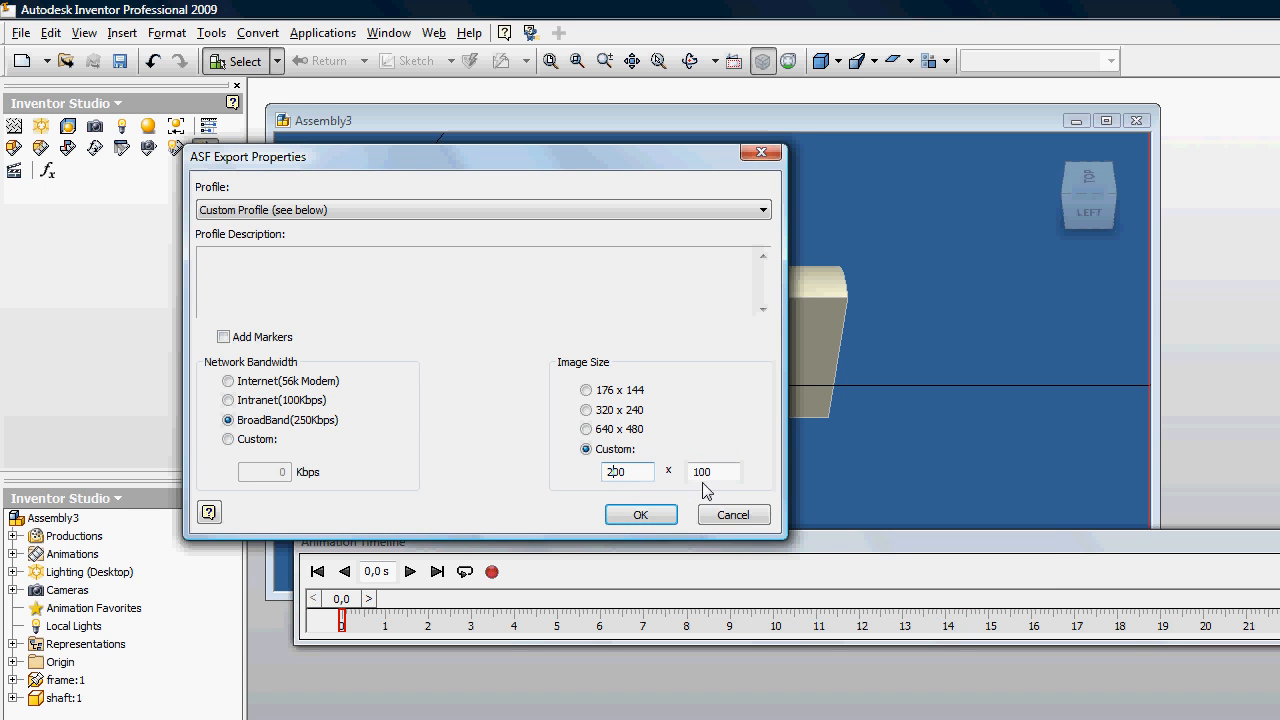
left_click(614, 517)
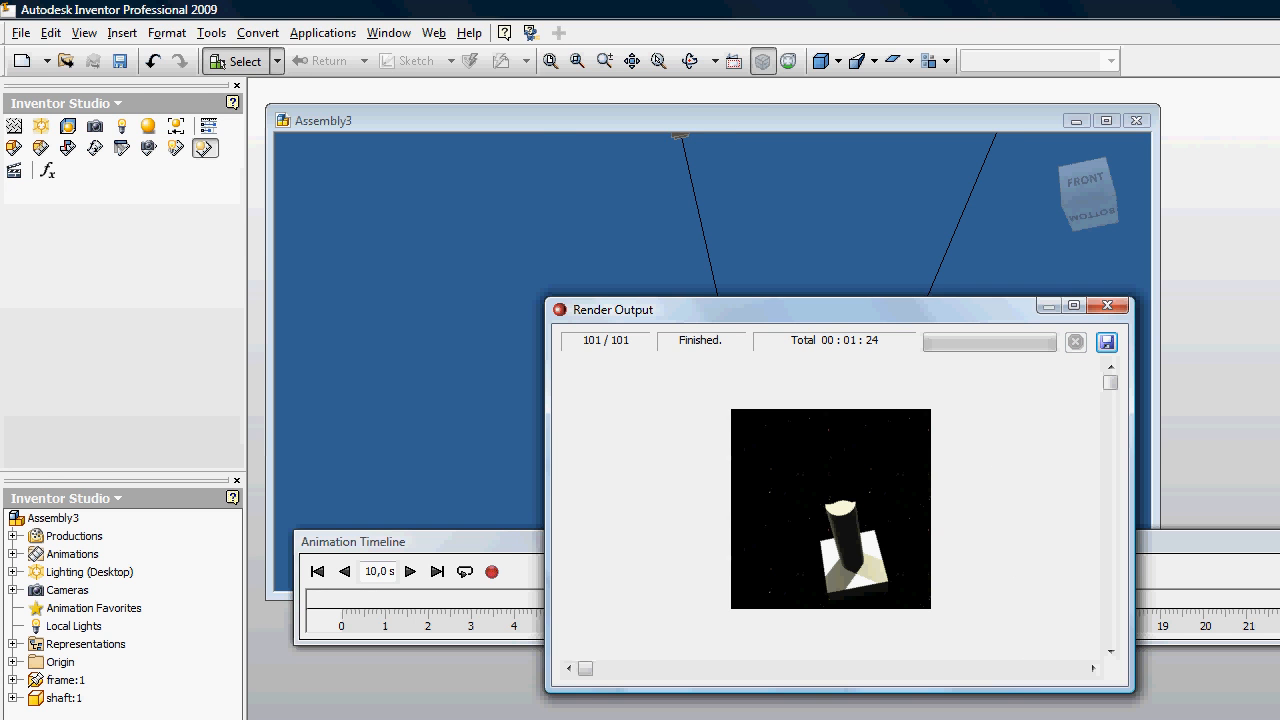
Step: Switch to the Project001 folder in the file explorer, play the rendered Video file in VLC, and close both windows
key("alt+Tab")
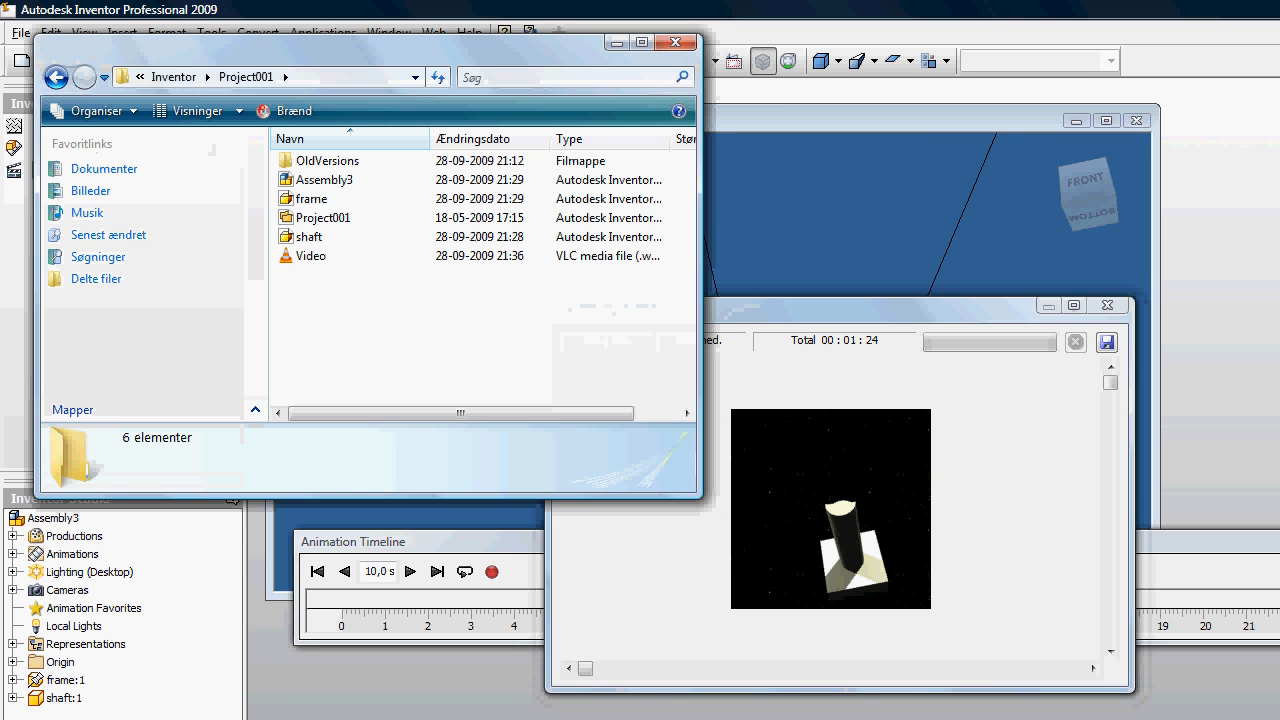
double_click(312, 256)
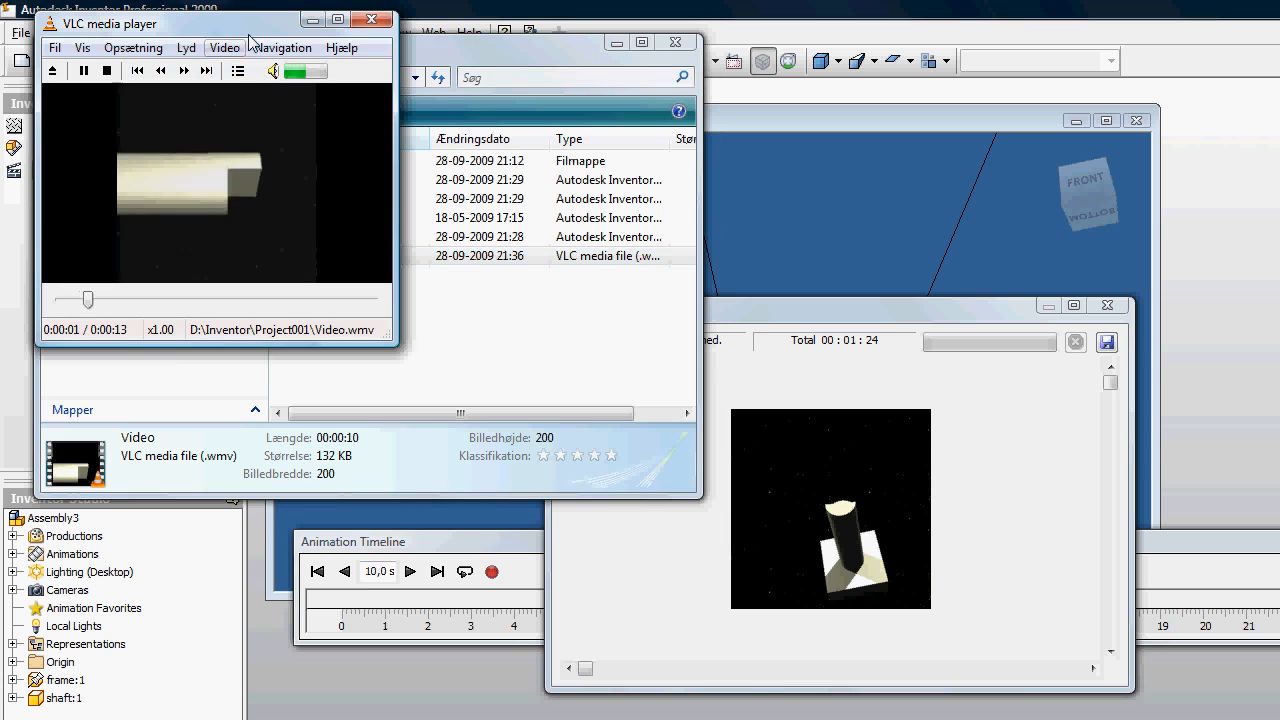
left_click_drag(247, 26, 517, 150)
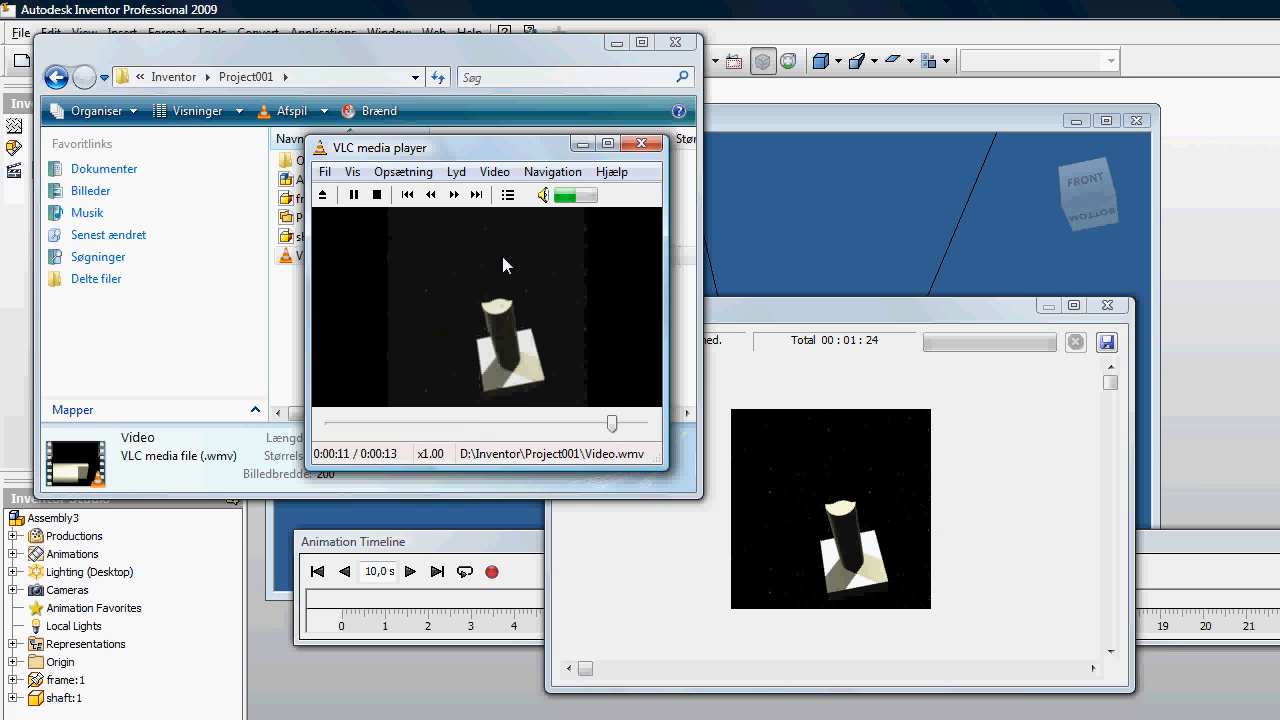
left_click(641, 143)
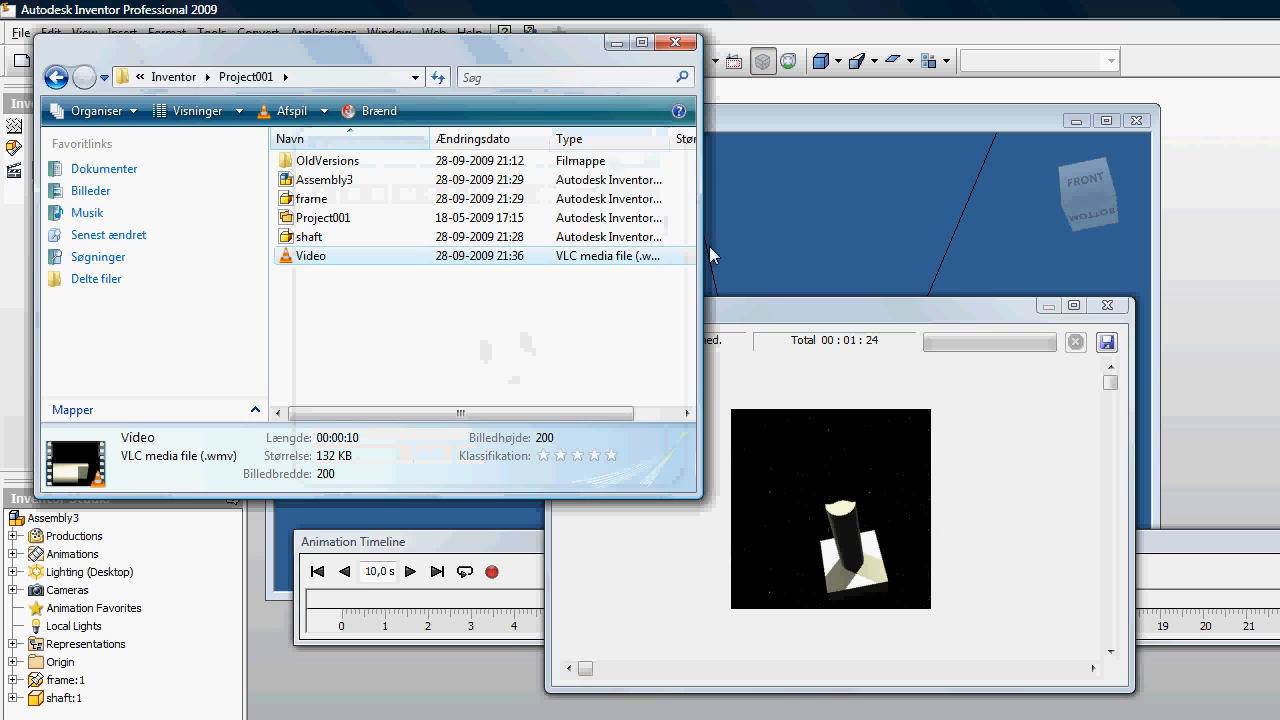
left_click(675, 42)
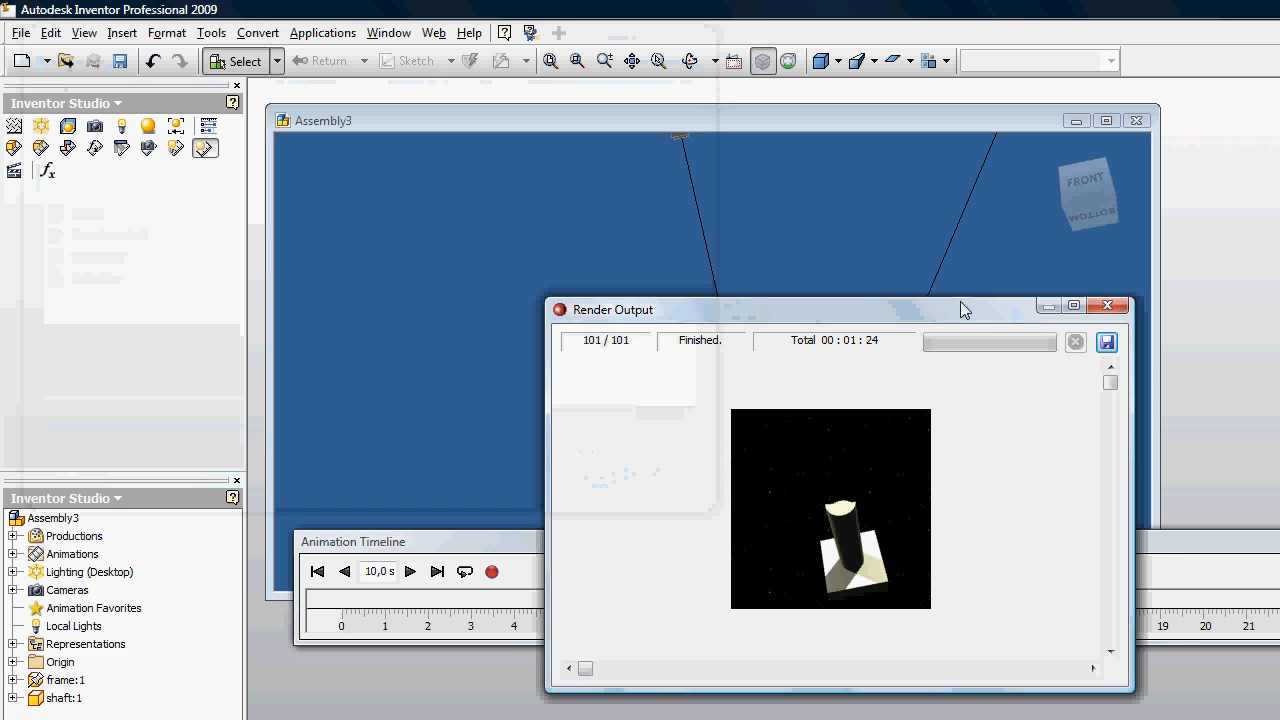
Step: Close the finished render output and the animation render settings
left_click_drag(910, 308, 847, 246)
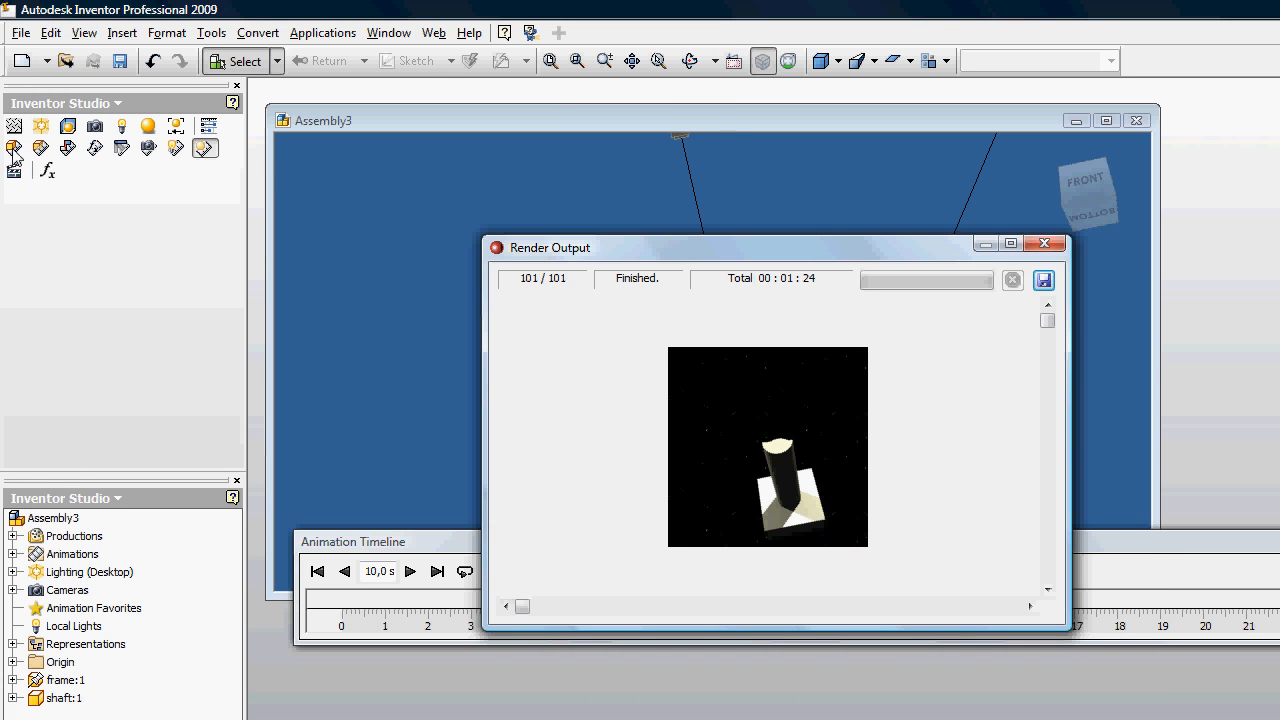
left_click(1043, 243)
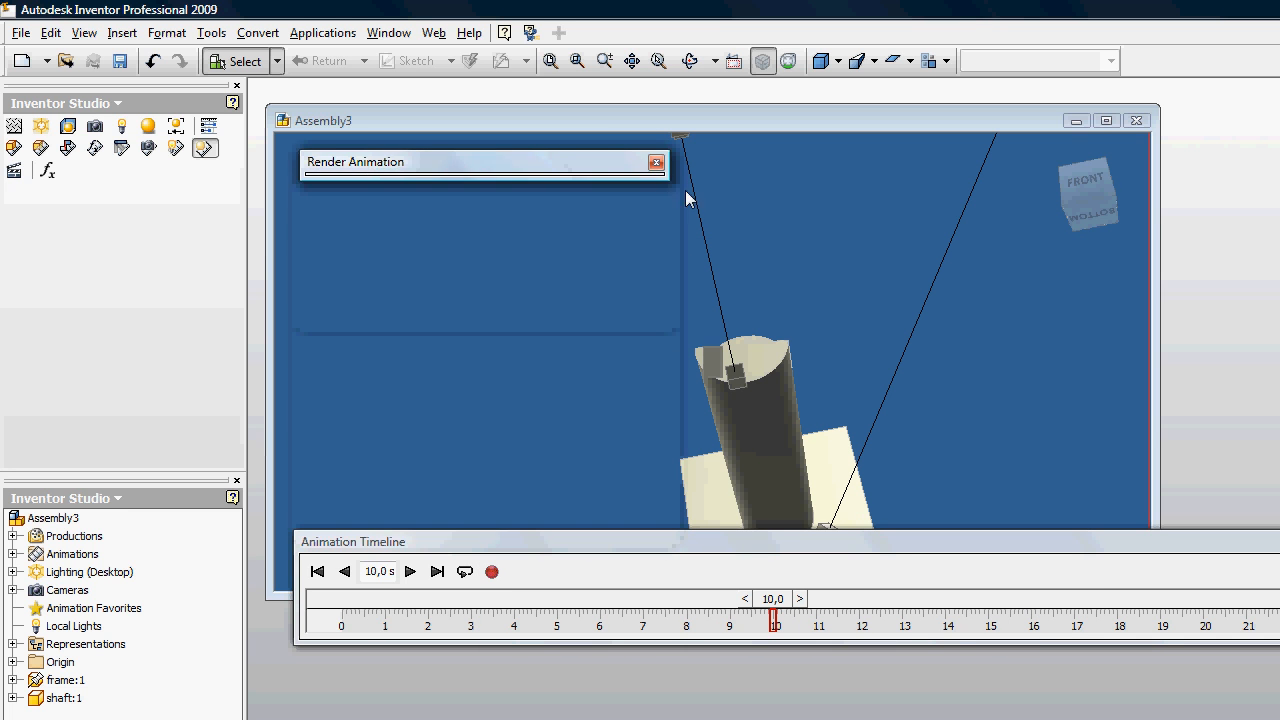
left_click(656, 163)
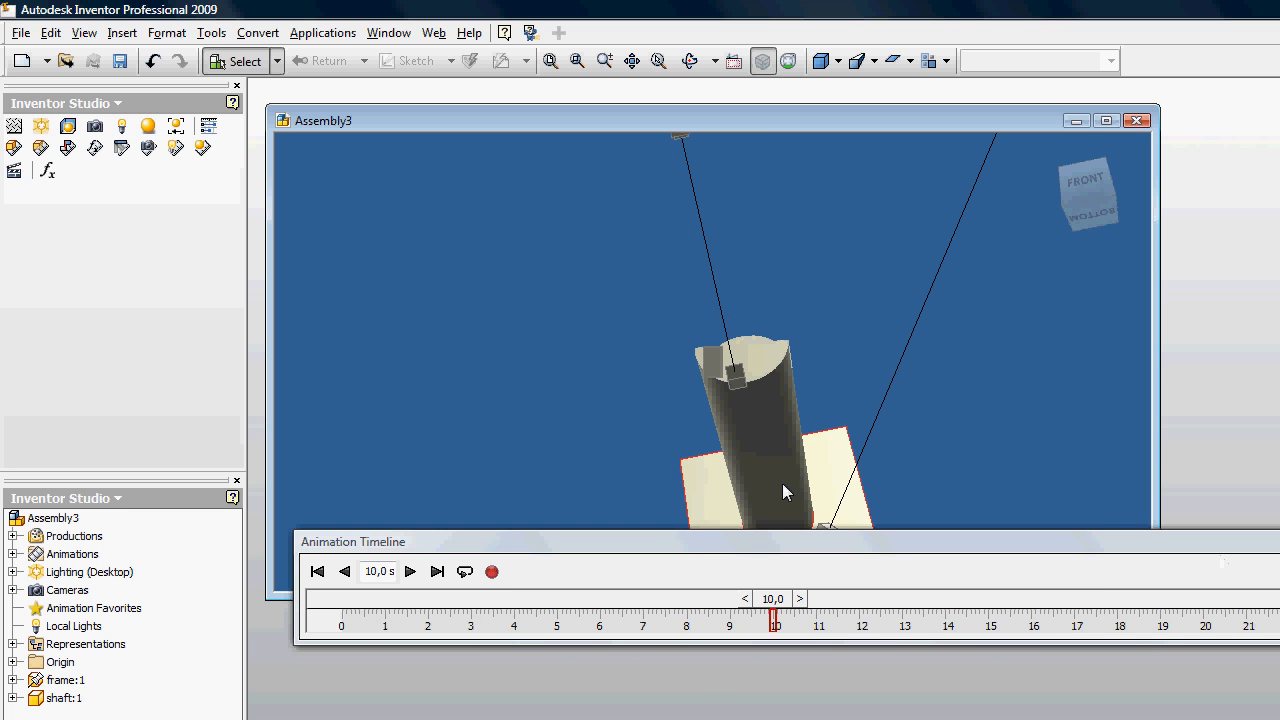